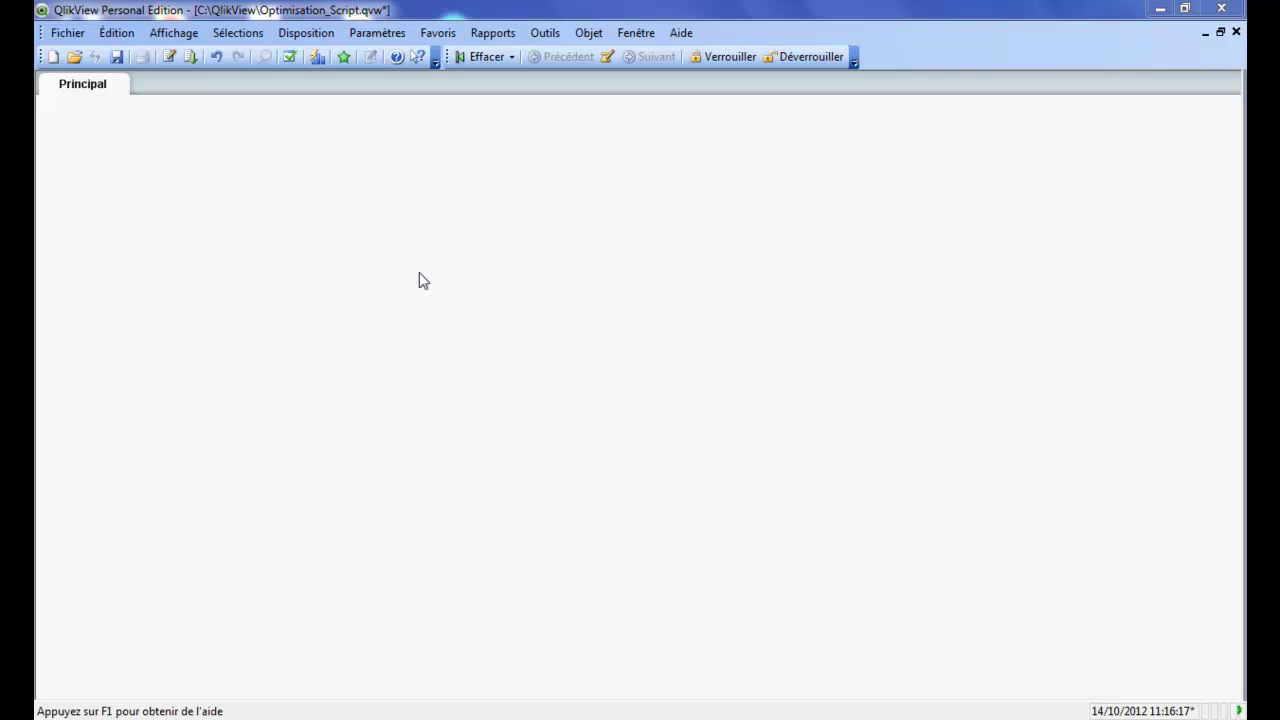
# Open the load script for editing and add an ODBC connection to the data source "ma base de donnée"
pyautogui.click(168, 57)
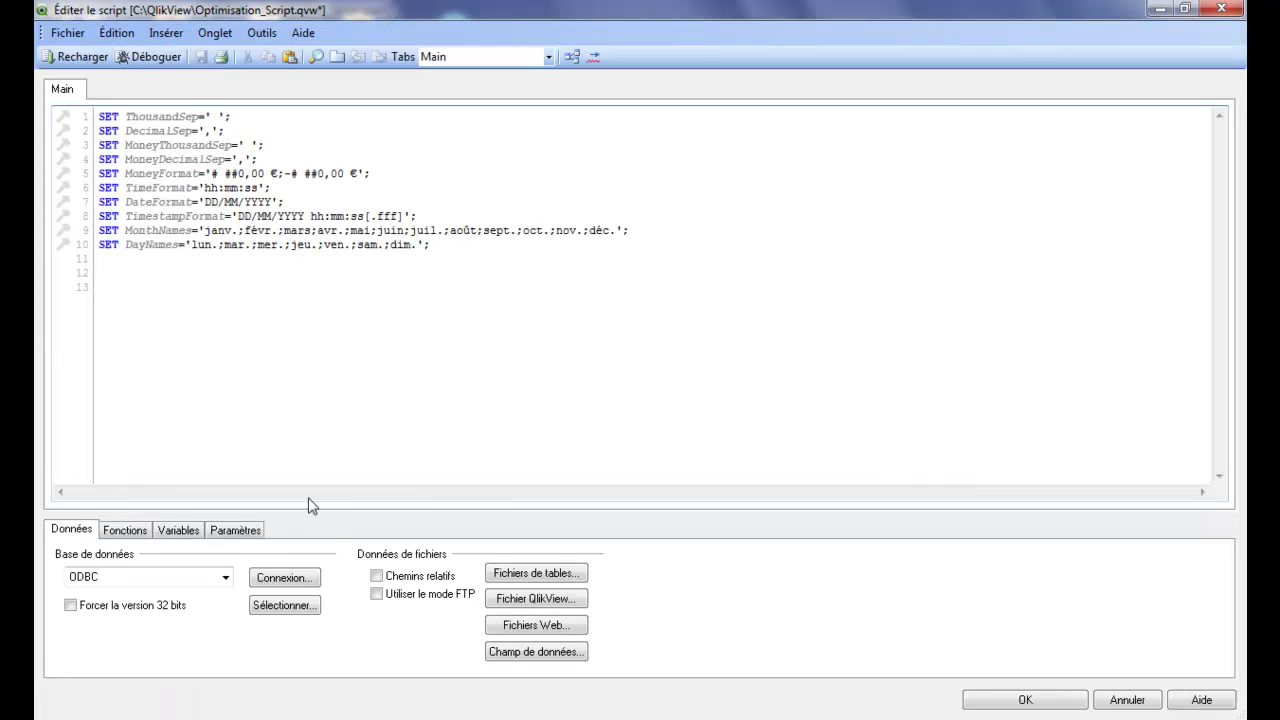
pyautogui.click(290, 577)
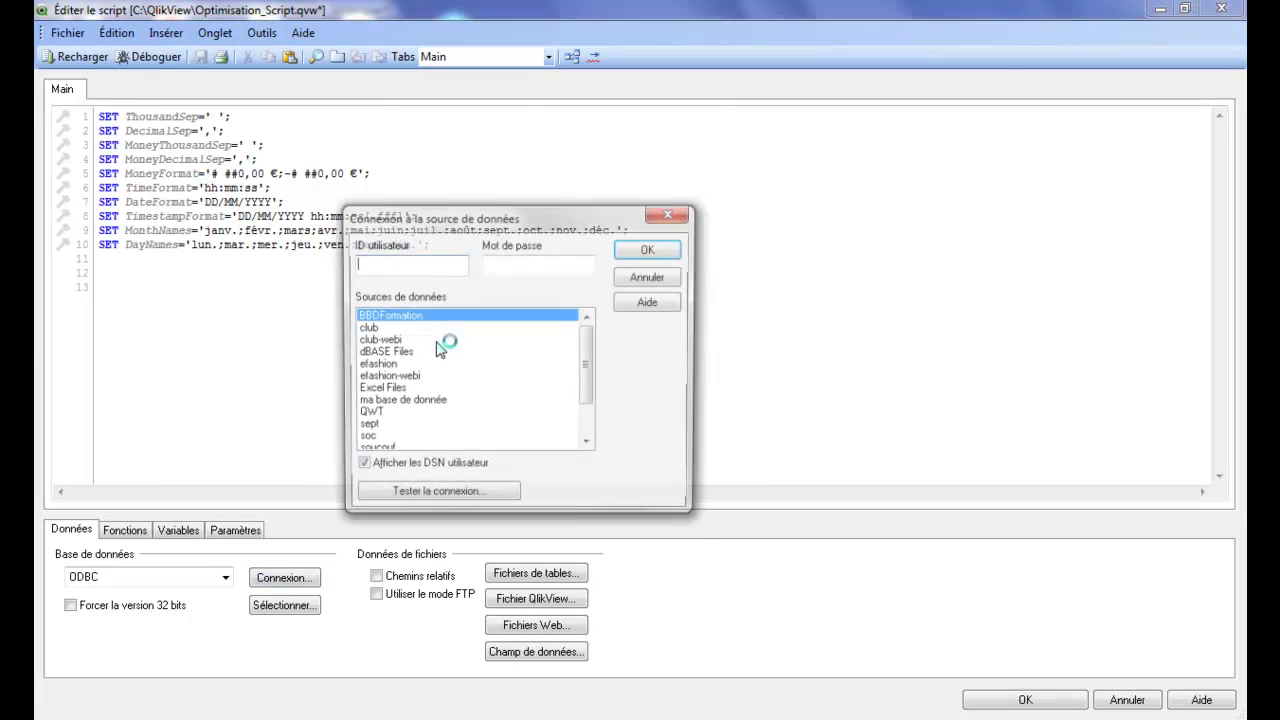
pyautogui.click(403, 399)
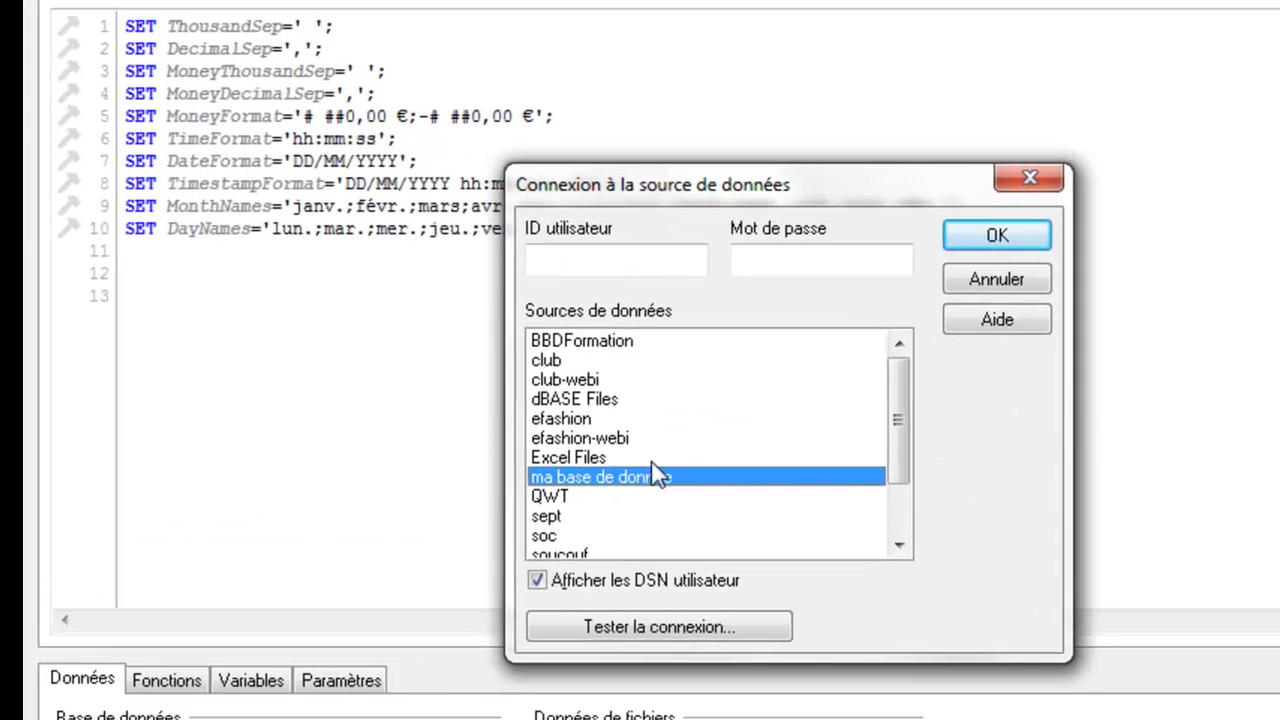
pyautogui.click(984, 235)
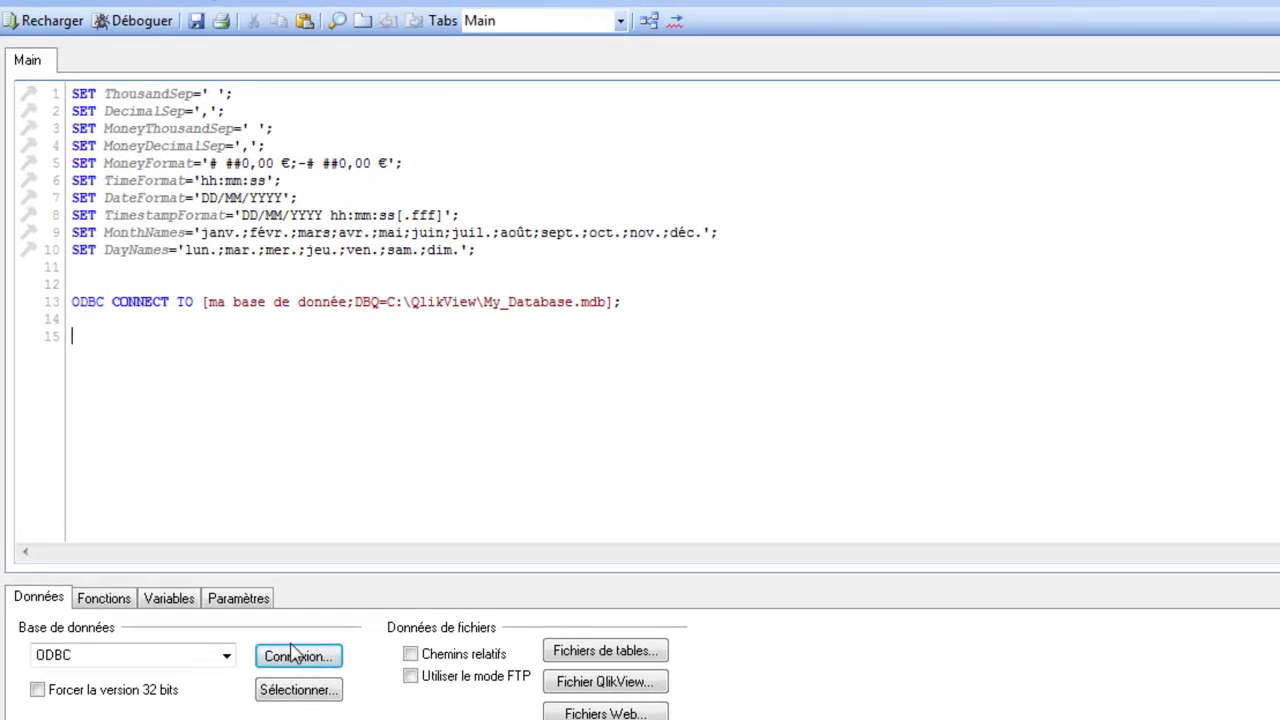
# Build SELECT statements with preceding LOAD for the Categories, Customers, Divisions and Order Details tables
pyautogui.click(284, 605)
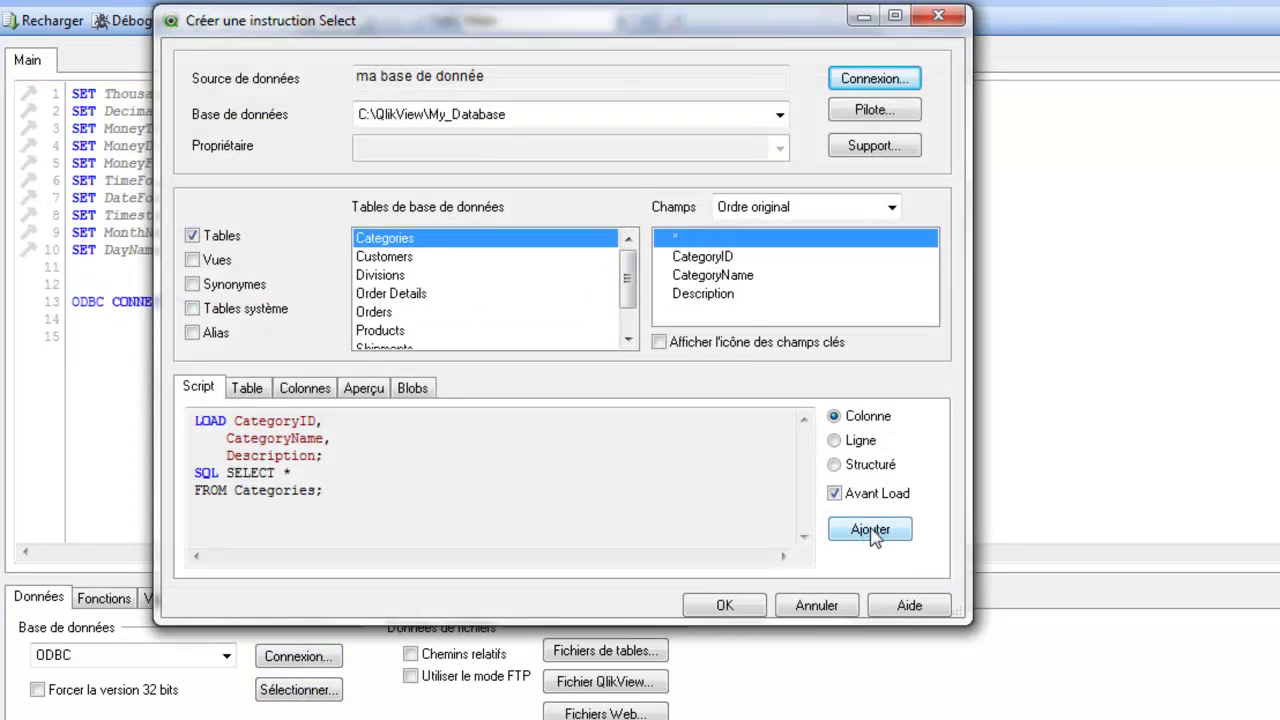
pyautogui.click(385, 259)
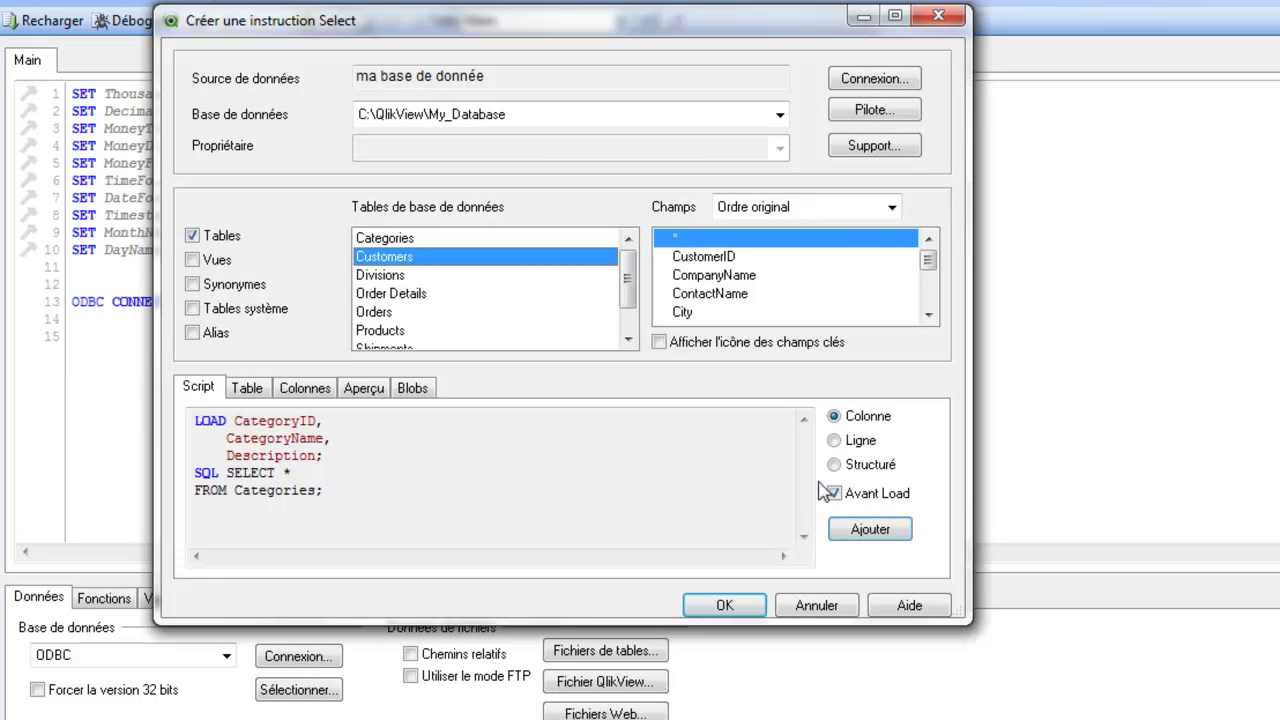
pyautogui.click(379, 276)
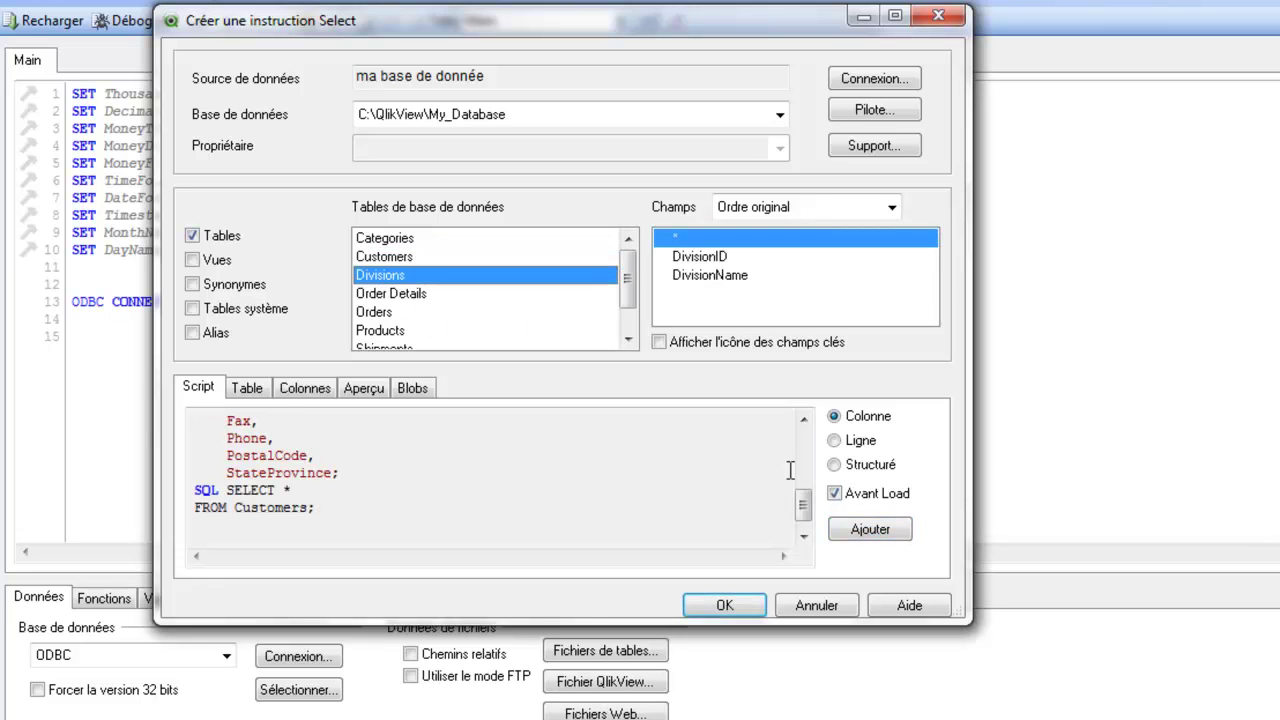
pyautogui.click(856, 532)
pyautogui.click(398, 294)
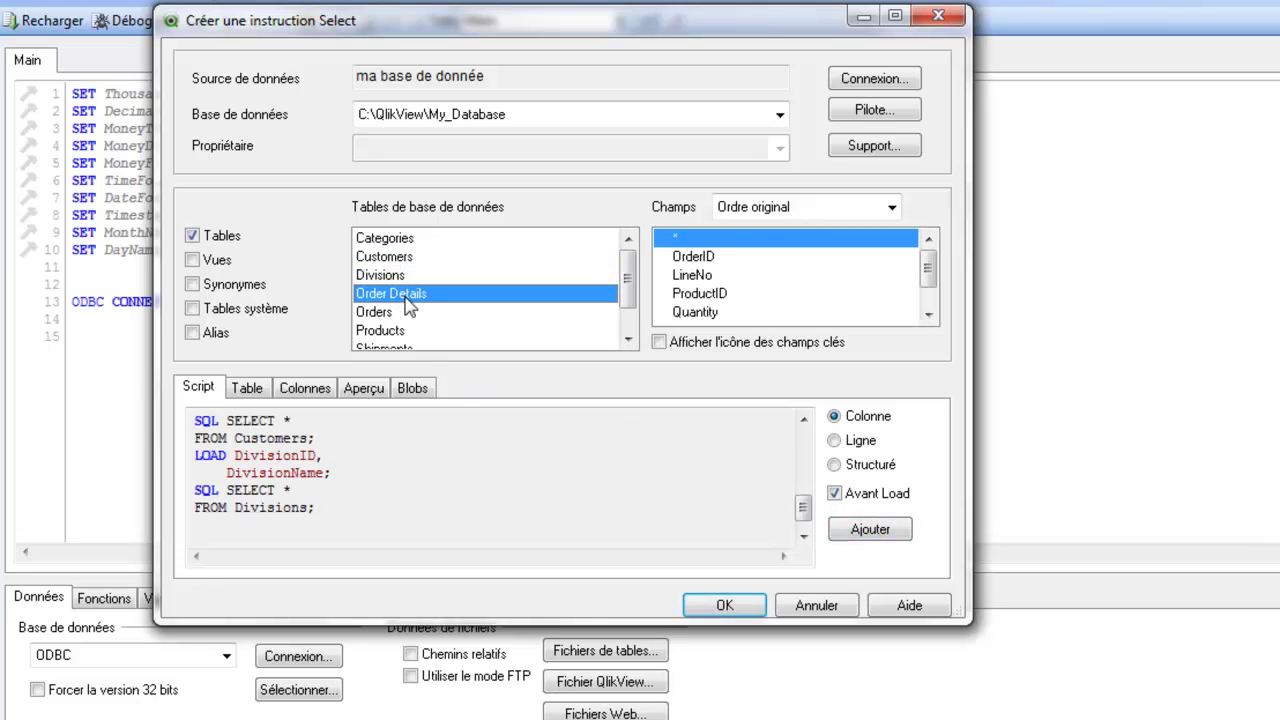
pyautogui.click(862, 529)
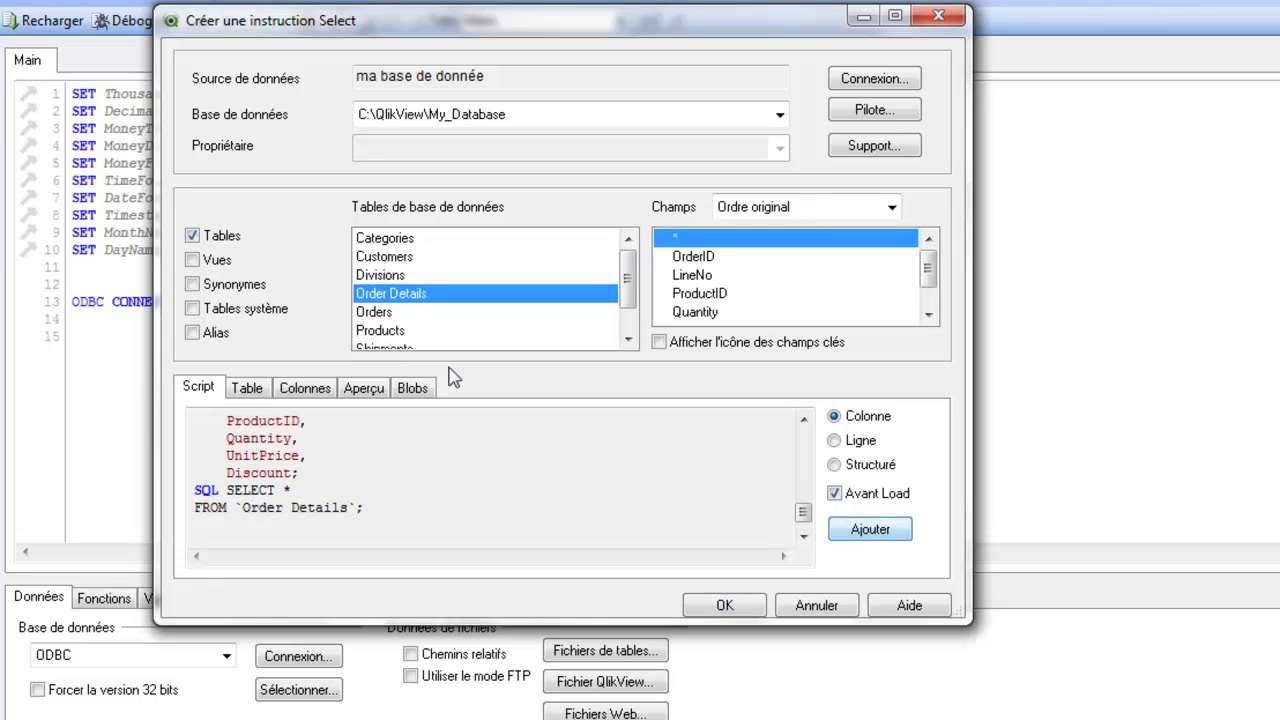
# Add the Orders, Products, Shipments and Shippers tables to the SELECT statements and insert them all into the script
pyautogui.click(392, 314)
pyautogui.click(870, 532)
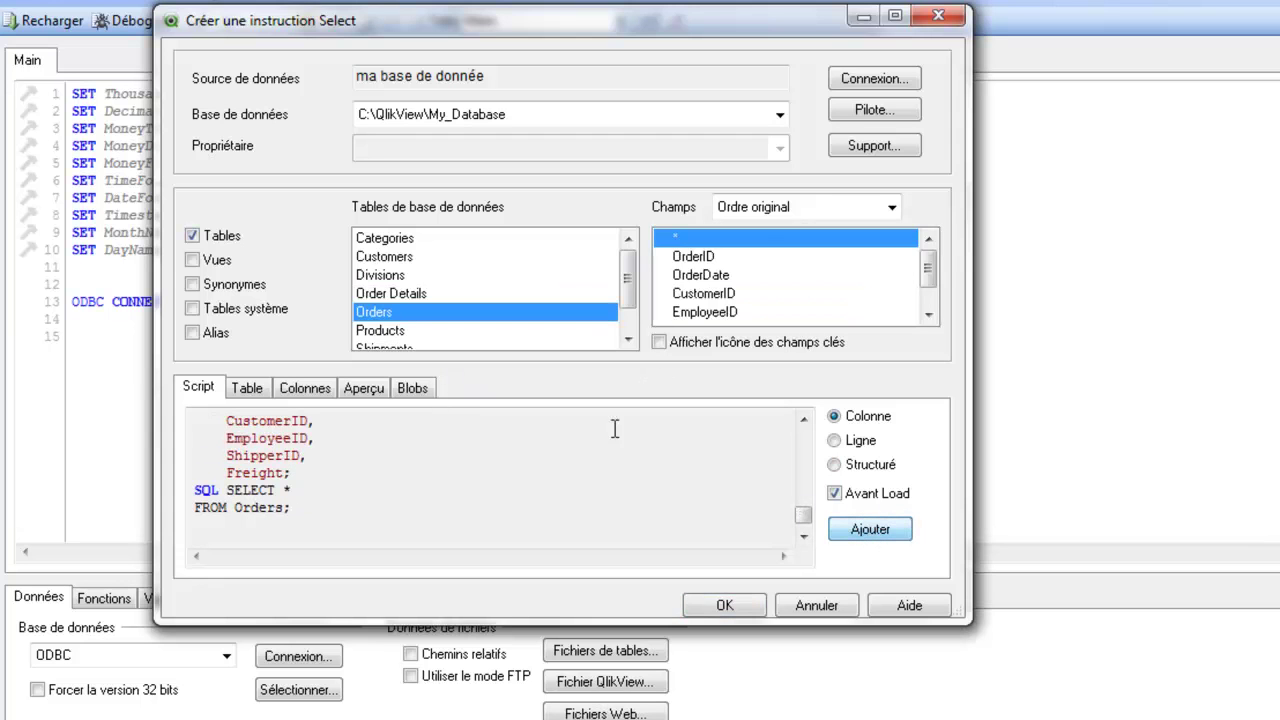
pyautogui.click(406, 332)
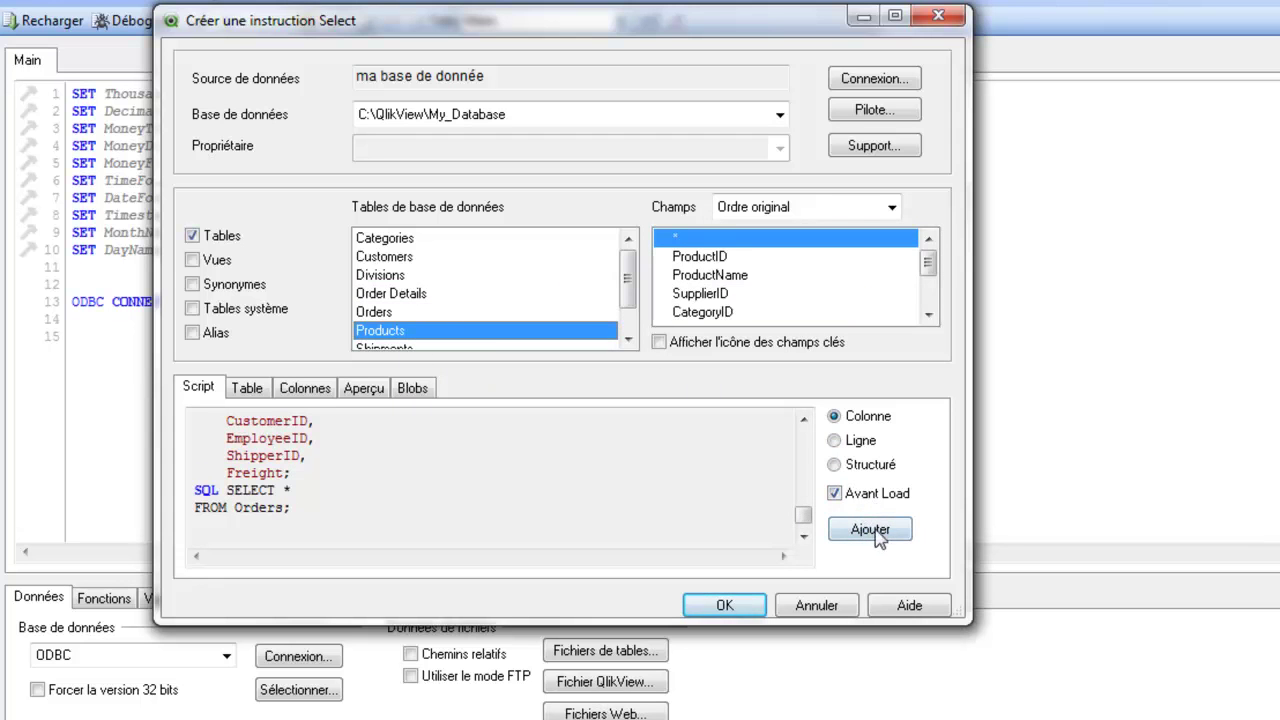
pyautogui.click(870, 532)
pyautogui.click(628, 340)
pyautogui.click(628, 340)
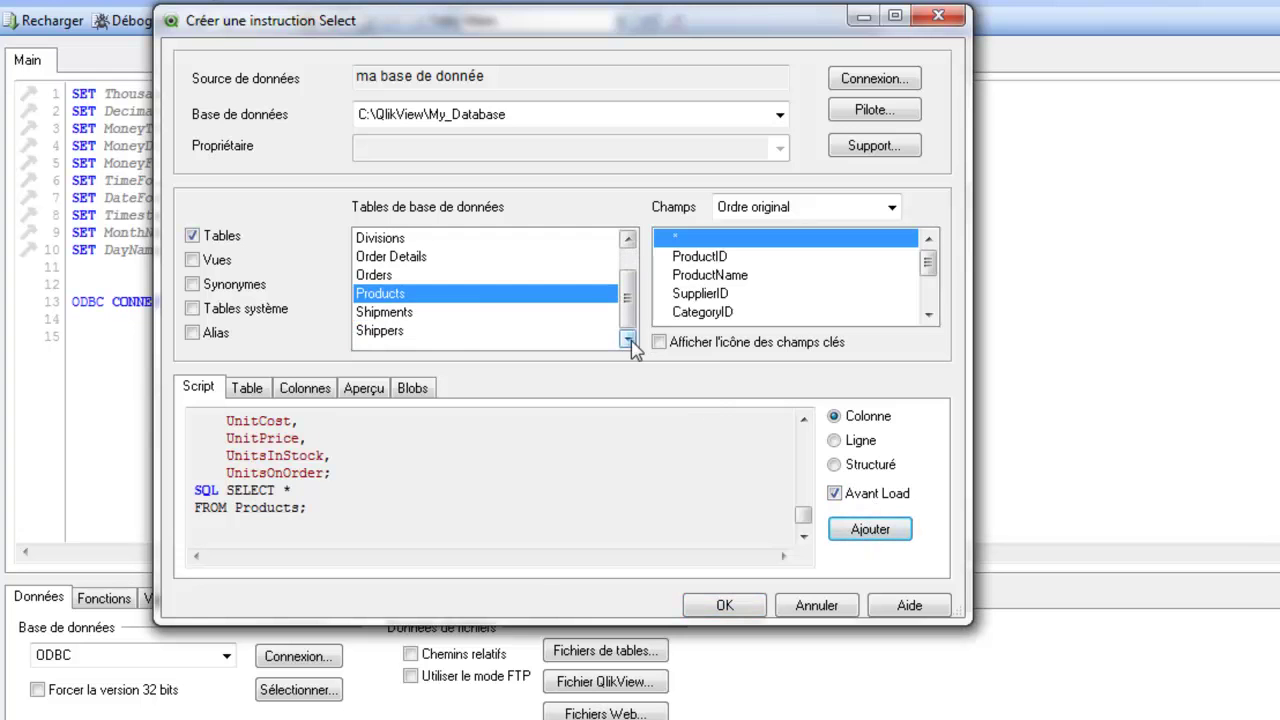
pyautogui.click(457, 312)
pyautogui.click(870, 529)
pyautogui.click(440, 333)
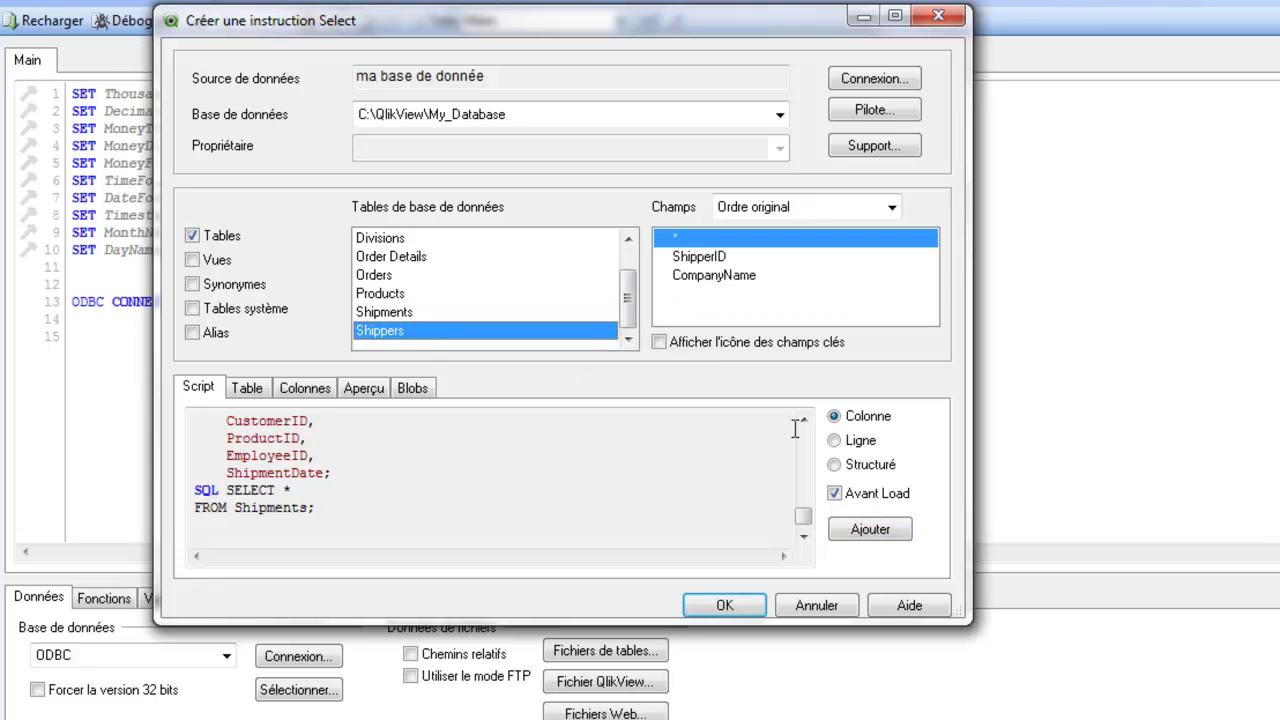
pyautogui.click(870, 529)
pyautogui.click(632, 535)
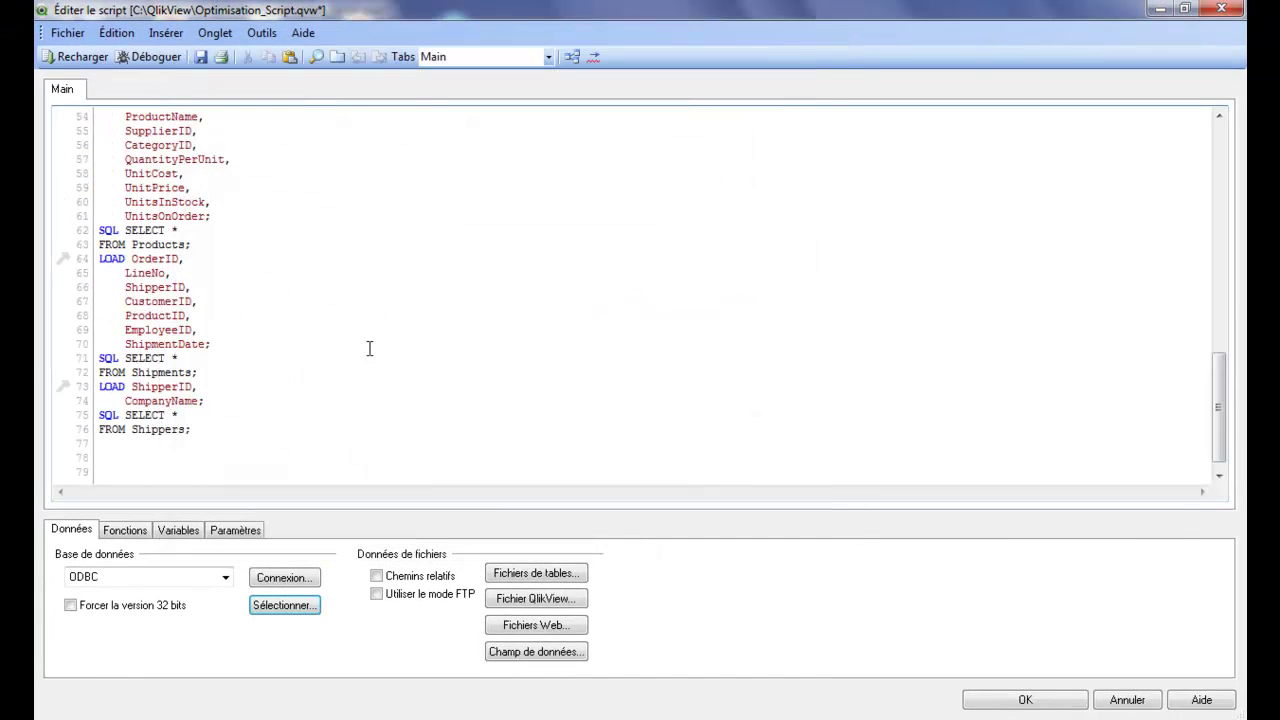
# Label the first LOAD block "Categories:" on its own line, reusing the table name from its FROM clause
pyautogui.moveTo(1217, 386); pyautogui.dragTo(1057, 180)
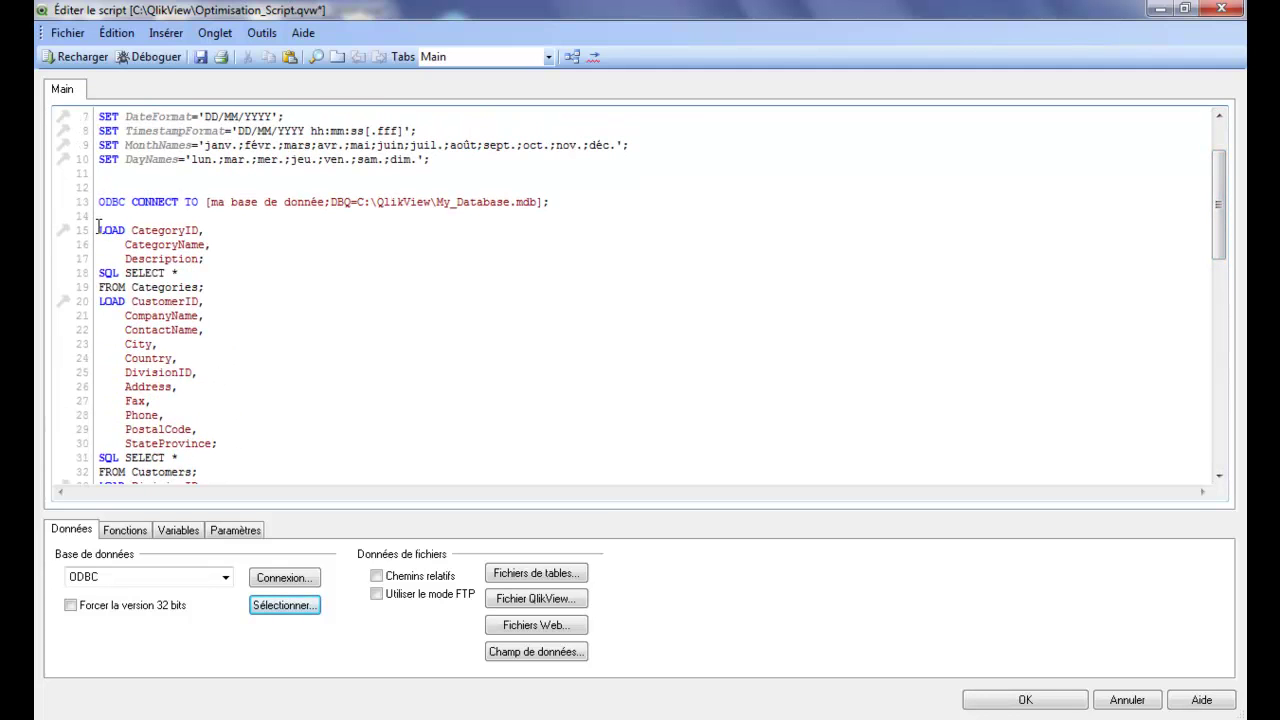
pyautogui.press('Return')
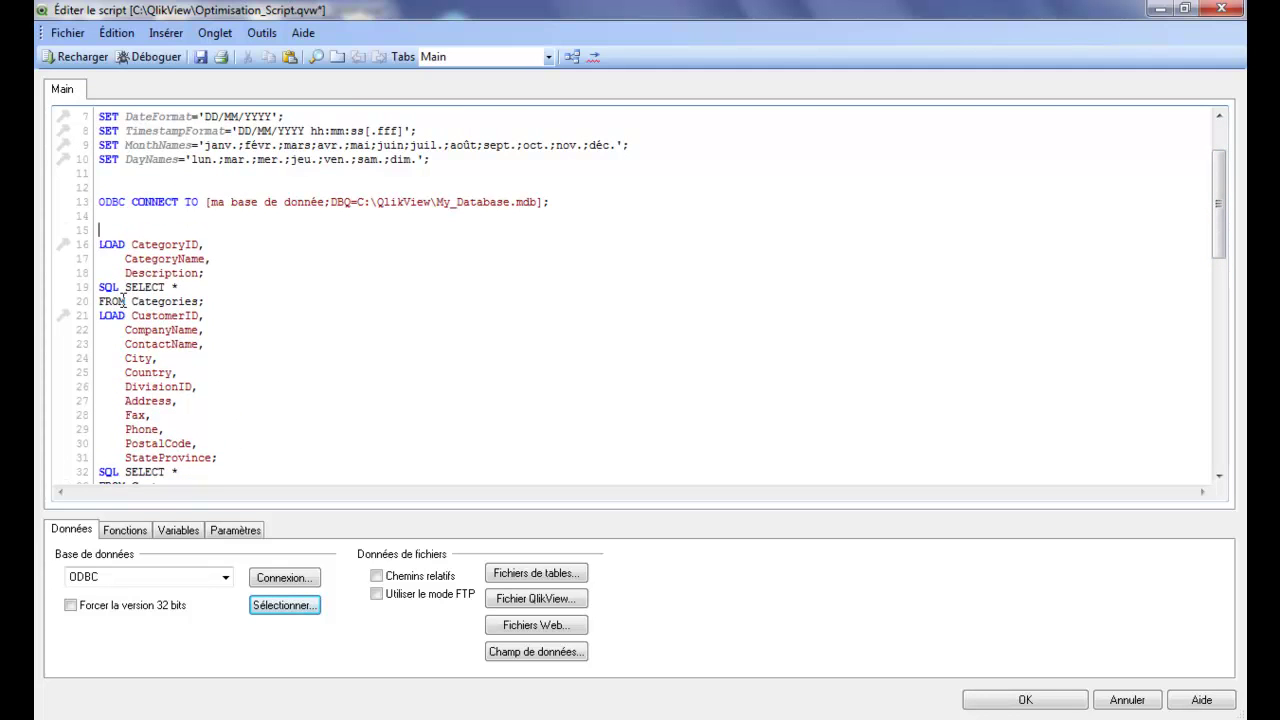
pyautogui.doubleClick(165, 304)
pyautogui.hotkey('ctrl', 'c')
pyautogui.click(108, 233)
pyautogui.hotkey('ctrl', 'v')
pyautogui.write(';')
pyautogui.press('BackSpace')
pyautogui.write(':')
pyautogui.press('Return')
pyautogui.press('Return')
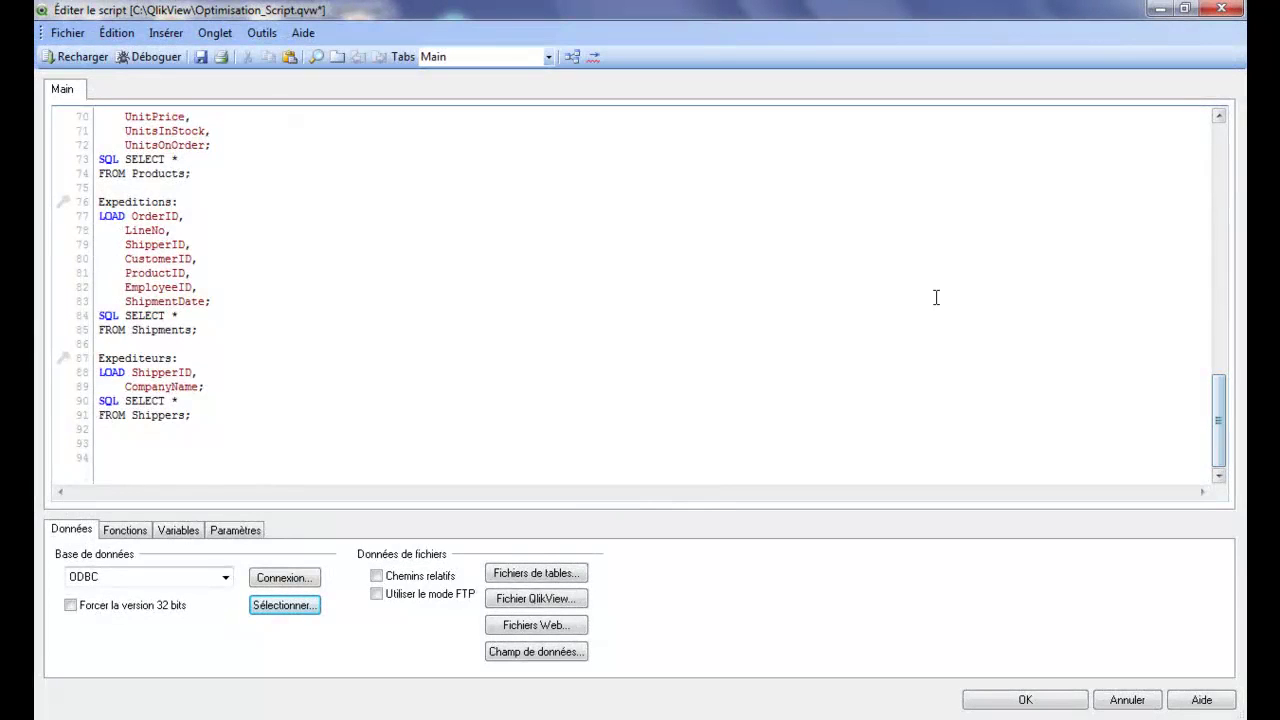
# Save and run the labelled load script, and examine the synthetic keys listed in its execution log
pyautogui.moveTo(1222, 400); pyautogui.dragTo(1226, 298)
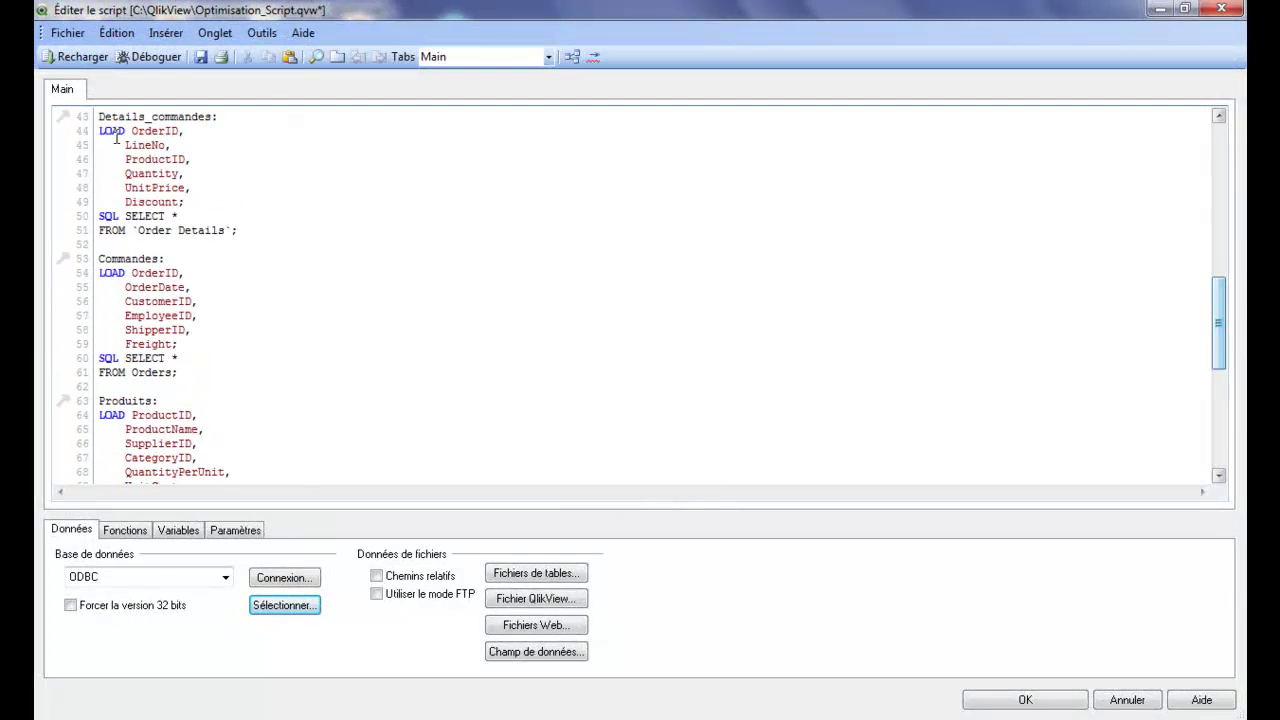
pyautogui.click(200, 56)
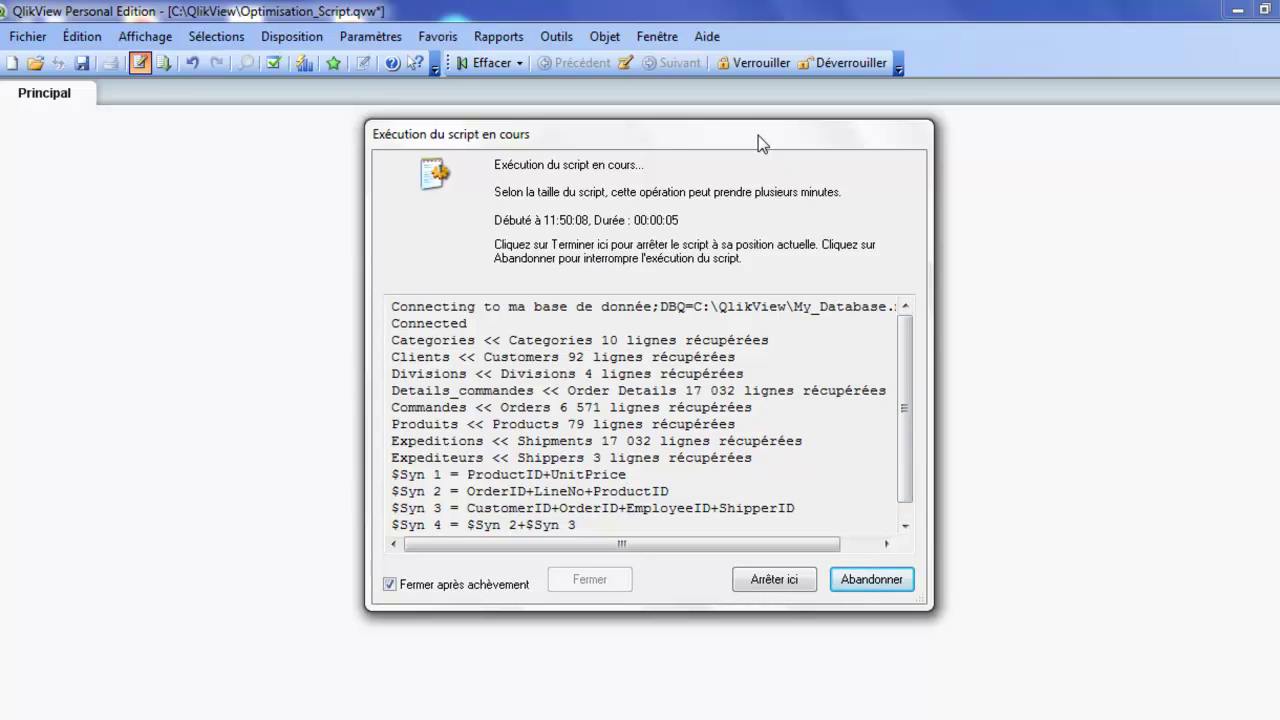
pyautogui.moveTo(758, 135); pyautogui.dragTo(736, 125)
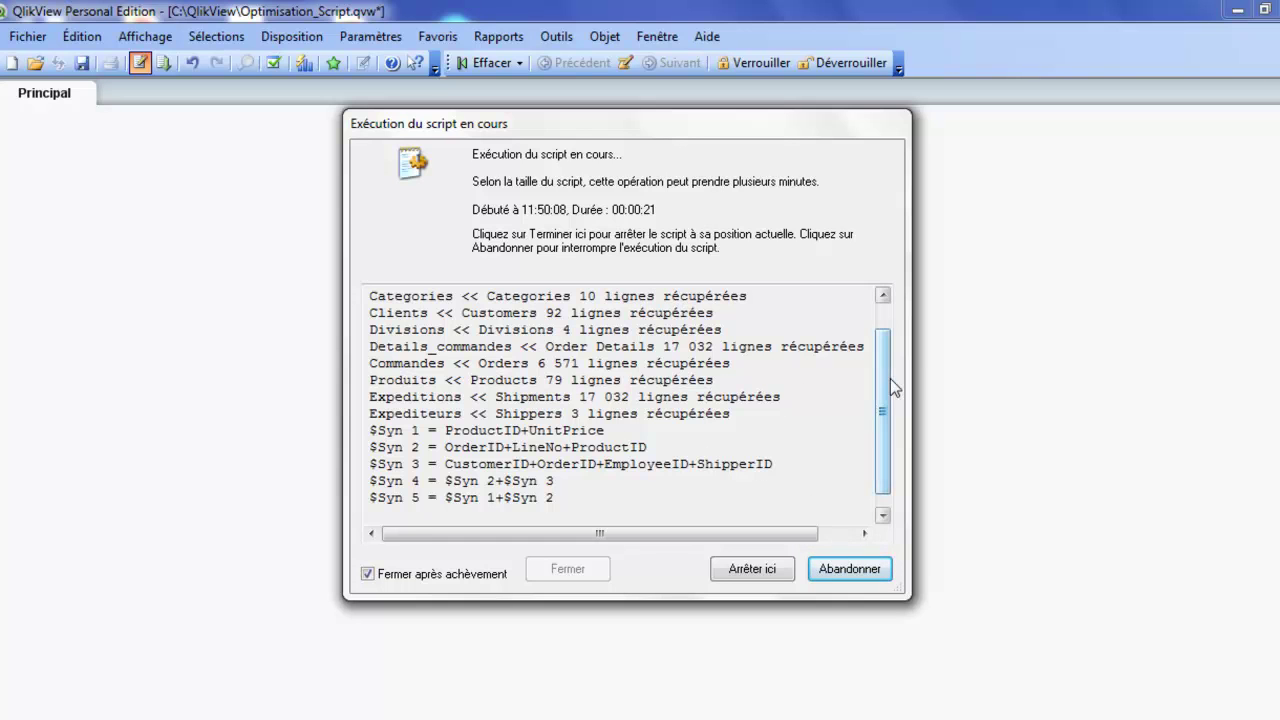
pyautogui.moveTo(888, 393); pyautogui.dragTo(889, 425)
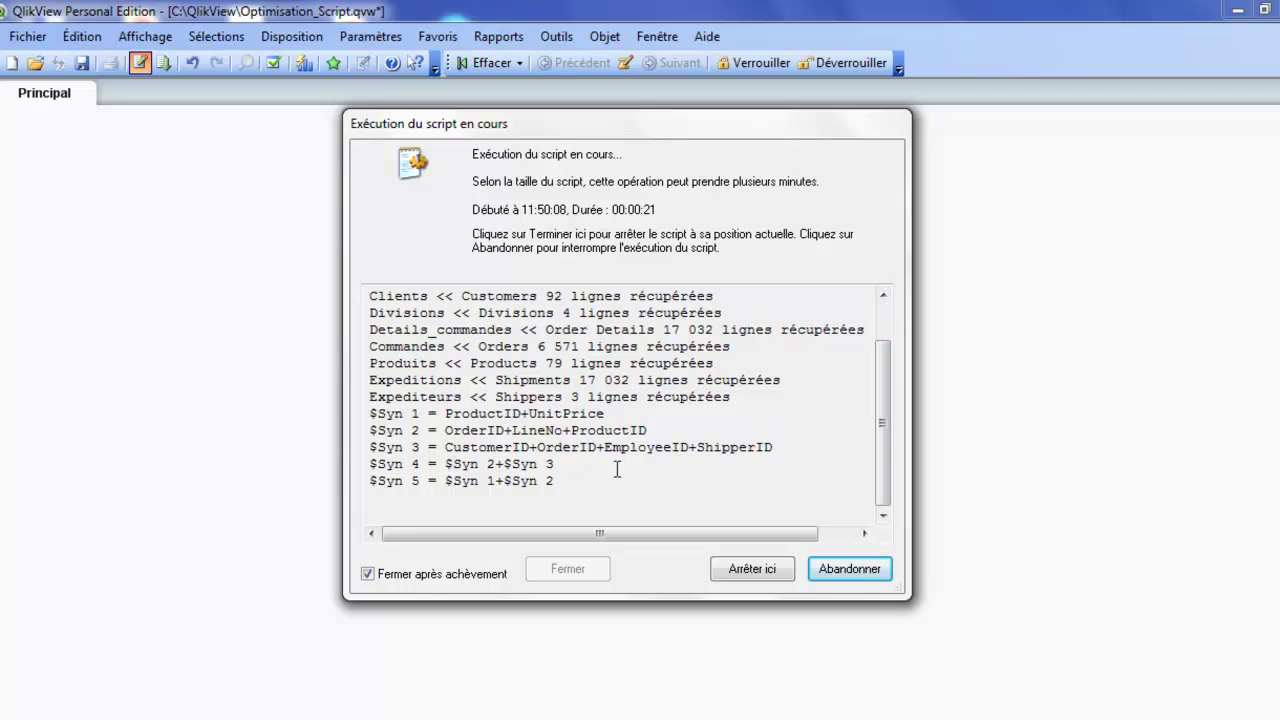
pyautogui.moveTo(884, 406); pyautogui.dragTo(884, 433)
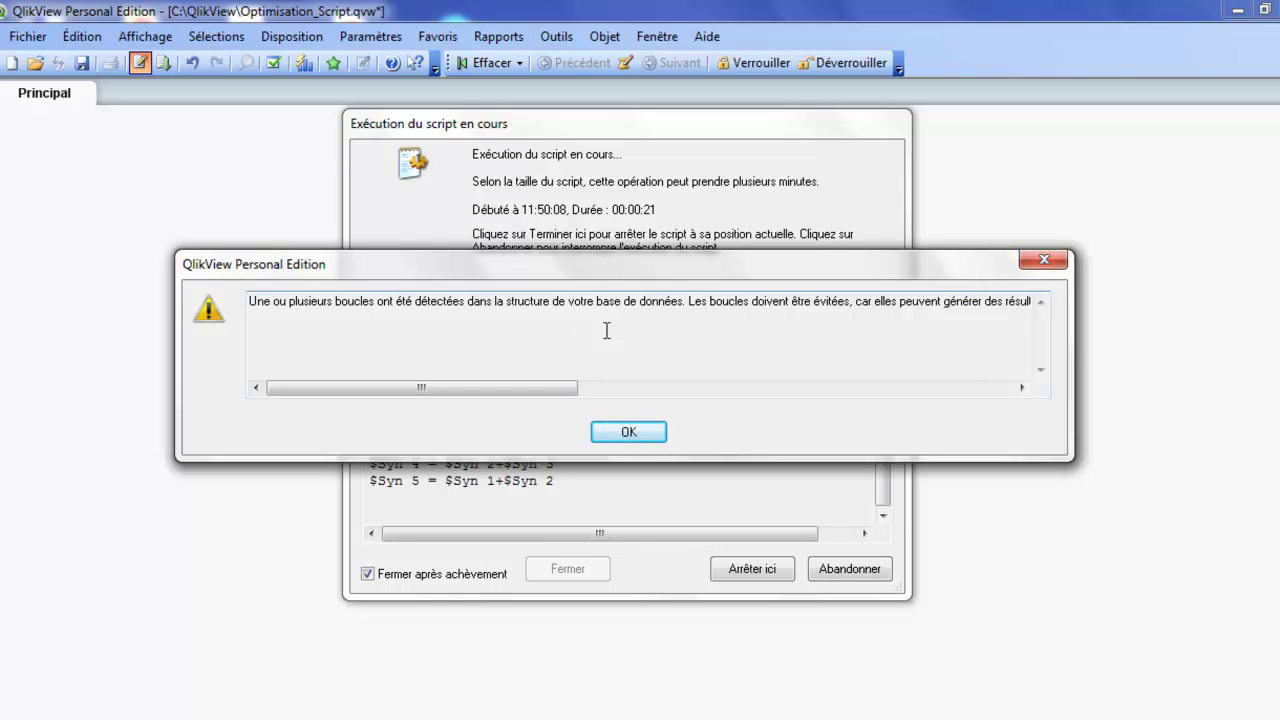
# Read the loop warning, dismiss it and close the sheet properties without adding any fields
pyautogui.moveTo(500, 391); pyautogui.dragTo(455, 388)
pyautogui.click(650, 437)
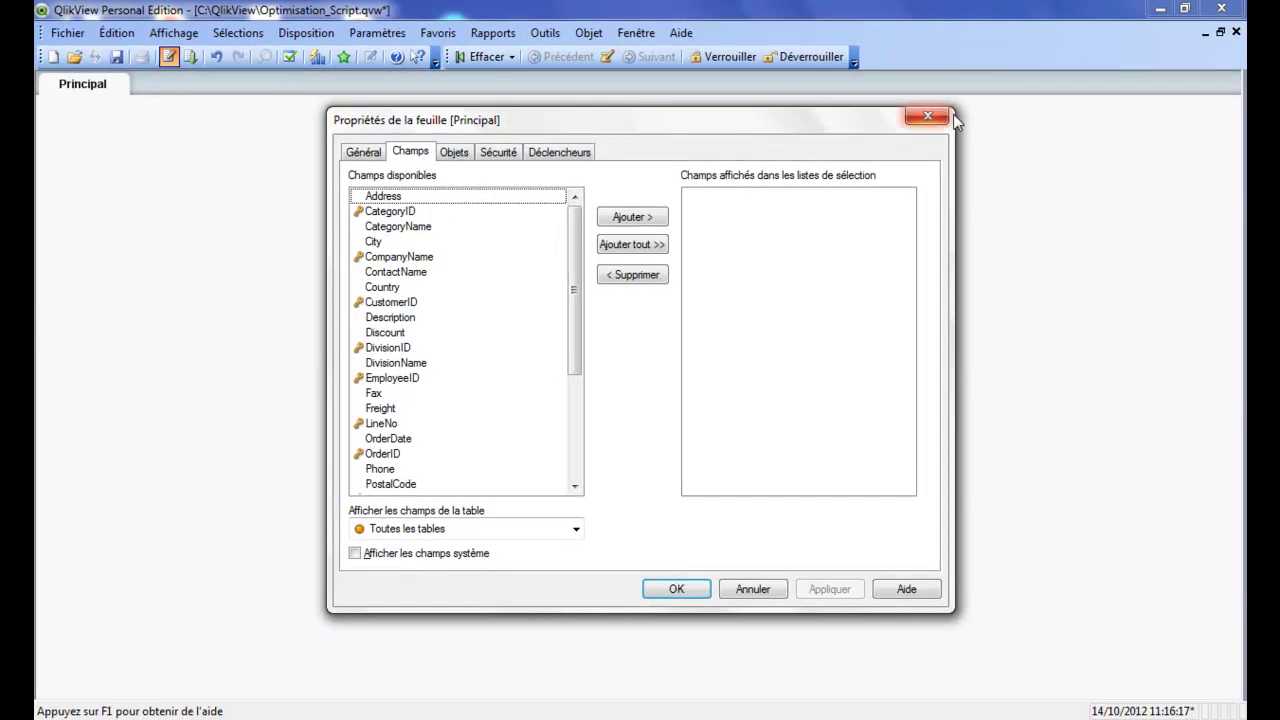
pyautogui.click(923, 117)
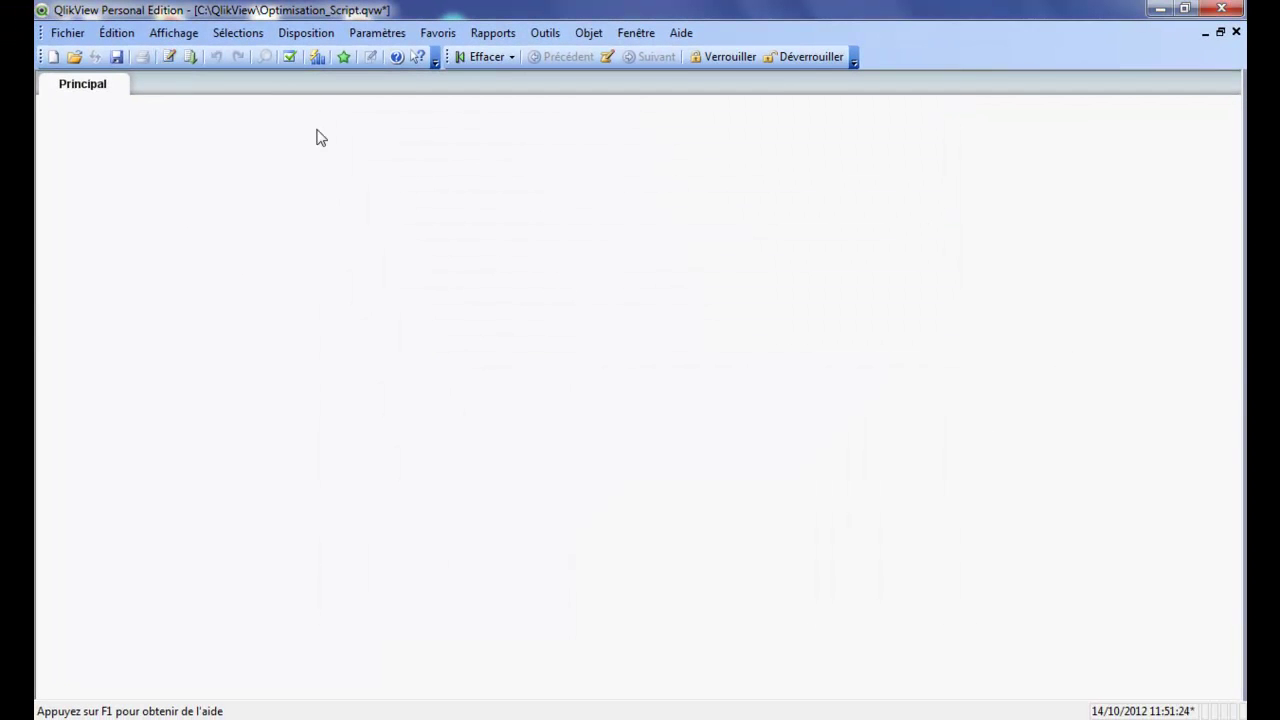
# Open the table viewer and arrange the tables of the data model automatically
pyautogui.click(64, 34)
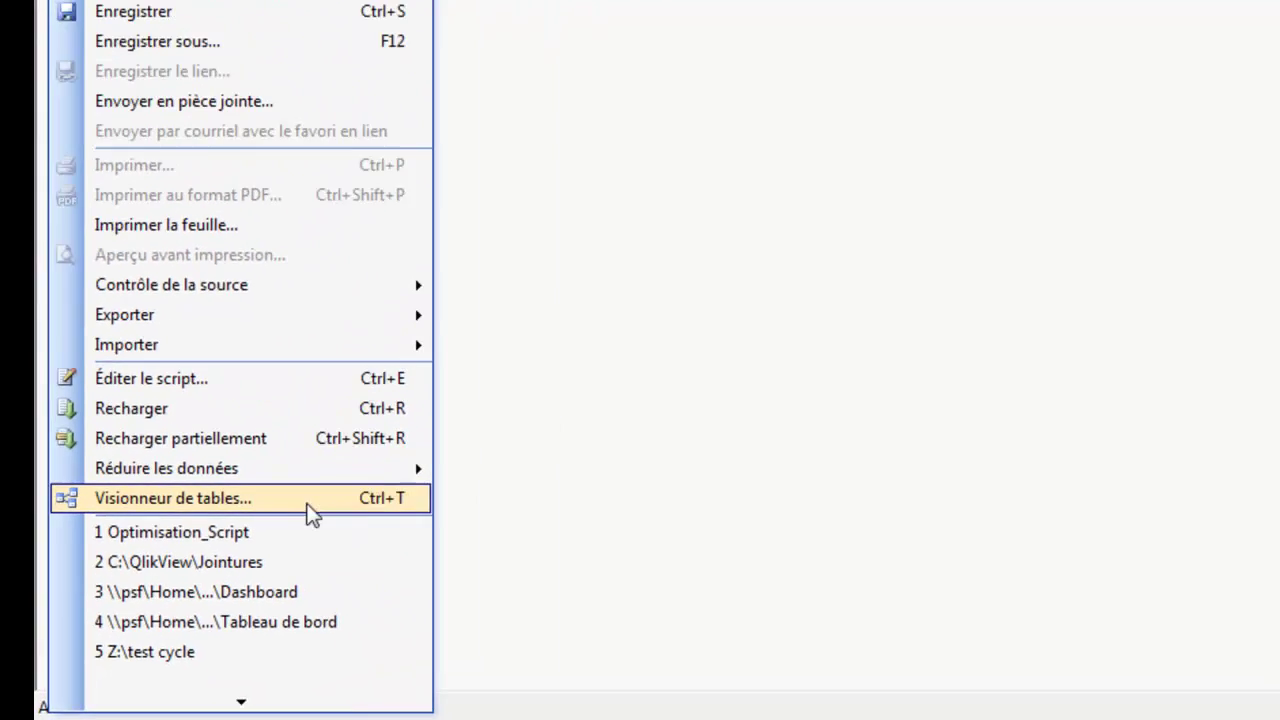
pyautogui.click(338, 481)
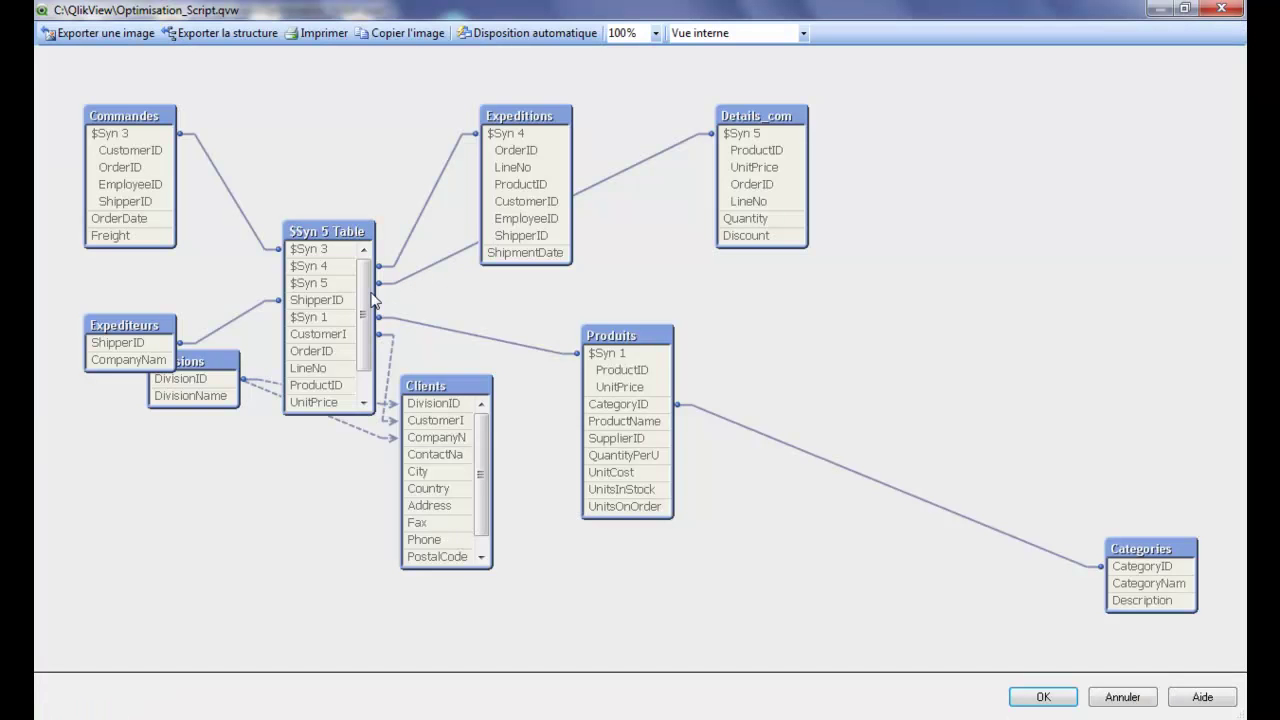
pyautogui.click(536, 36)
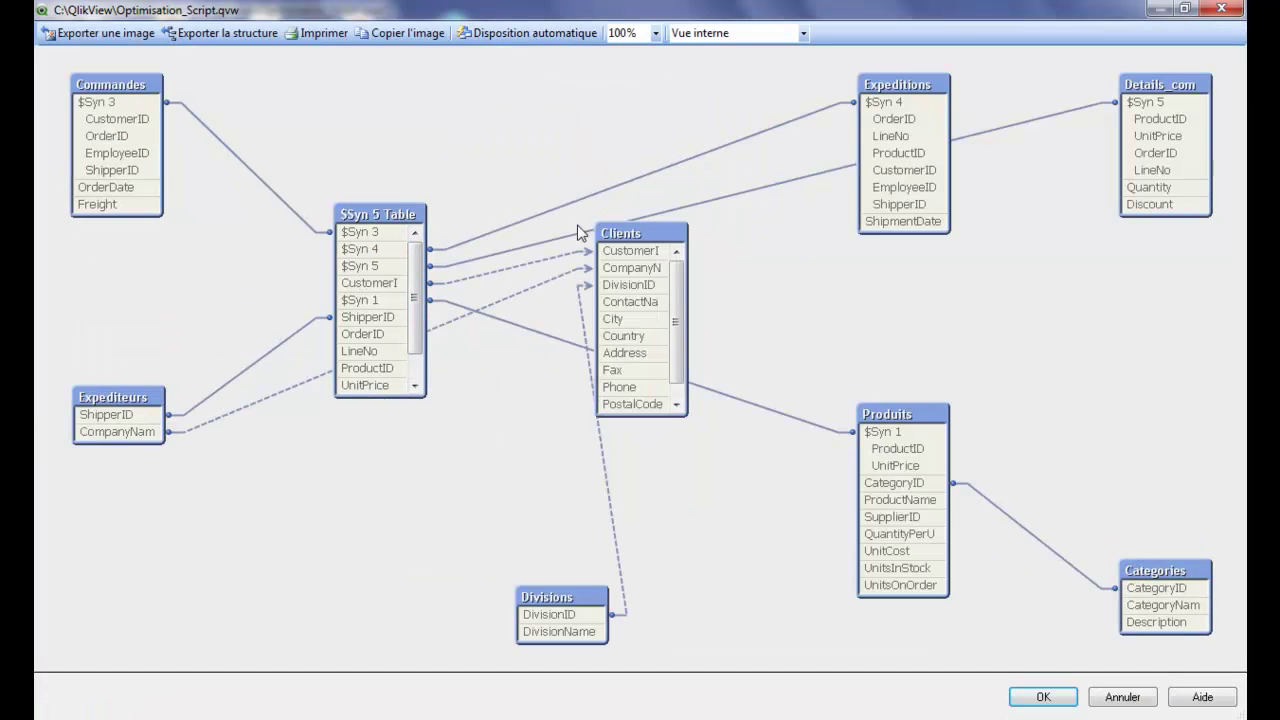
# Move the Clients and $Syn 5 tables apart in the diagram and widen both to show their full field names
pyautogui.moveTo(614, 240); pyautogui.dragTo(692, 418)
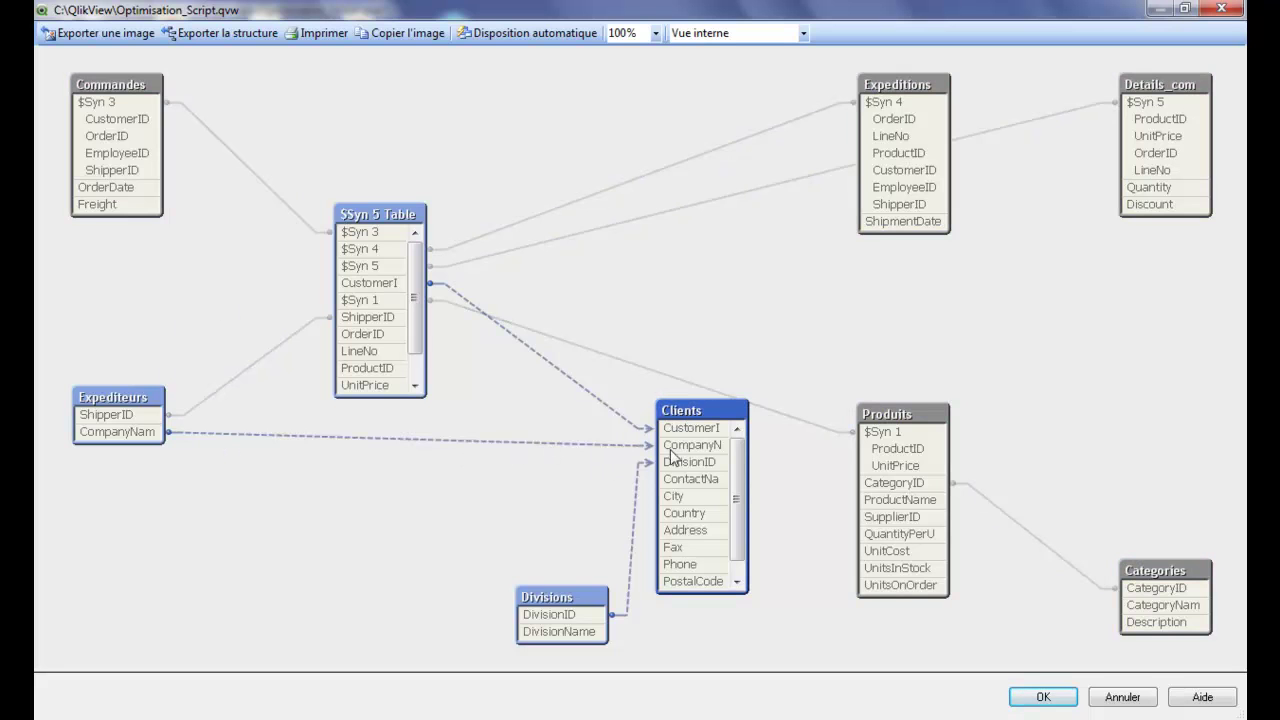
pyautogui.moveTo(747, 465); pyautogui.dragTo(783, 465)
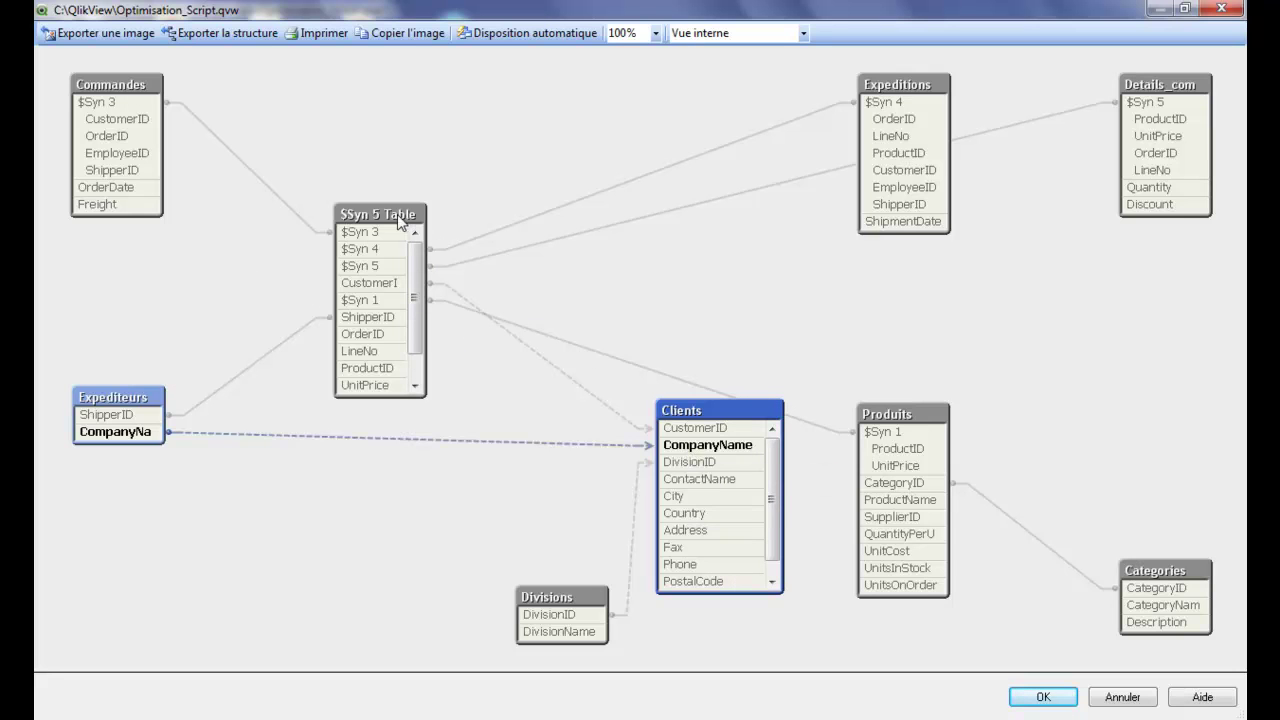
pyautogui.moveTo(397, 214); pyautogui.dragTo(480, 160)
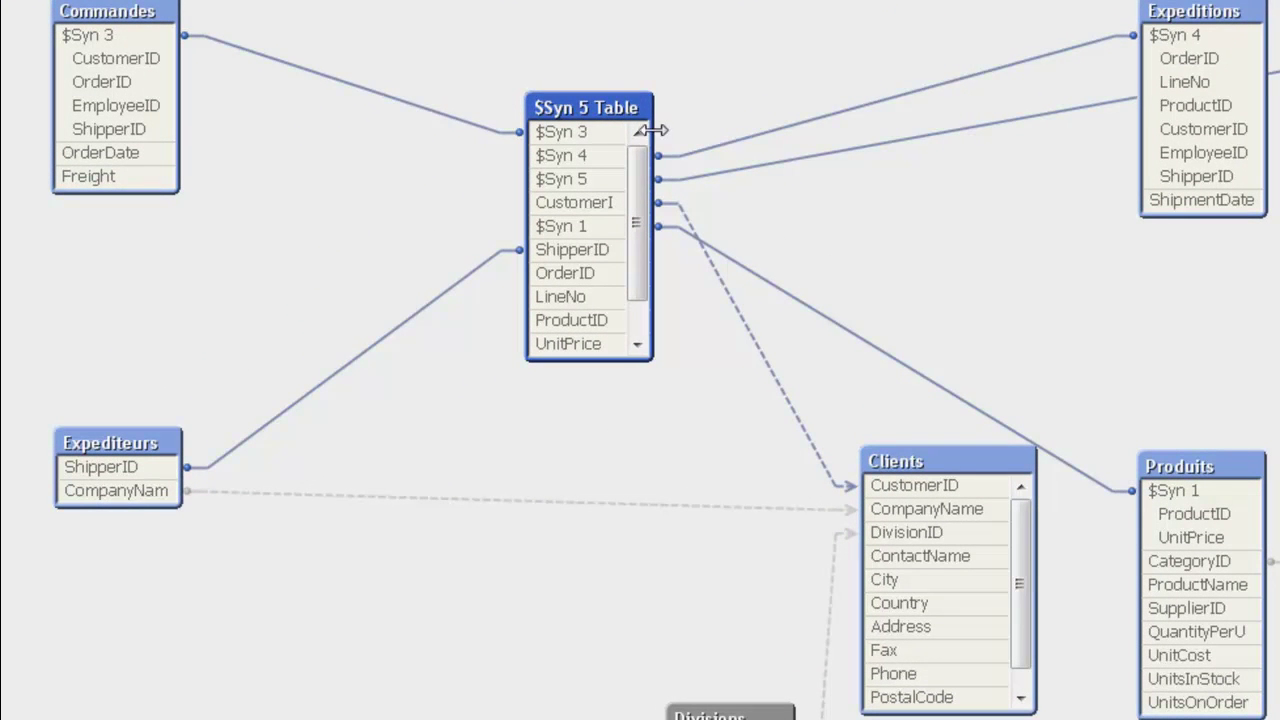
pyautogui.moveTo(656, 128); pyautogui.dragTo(737, 129)
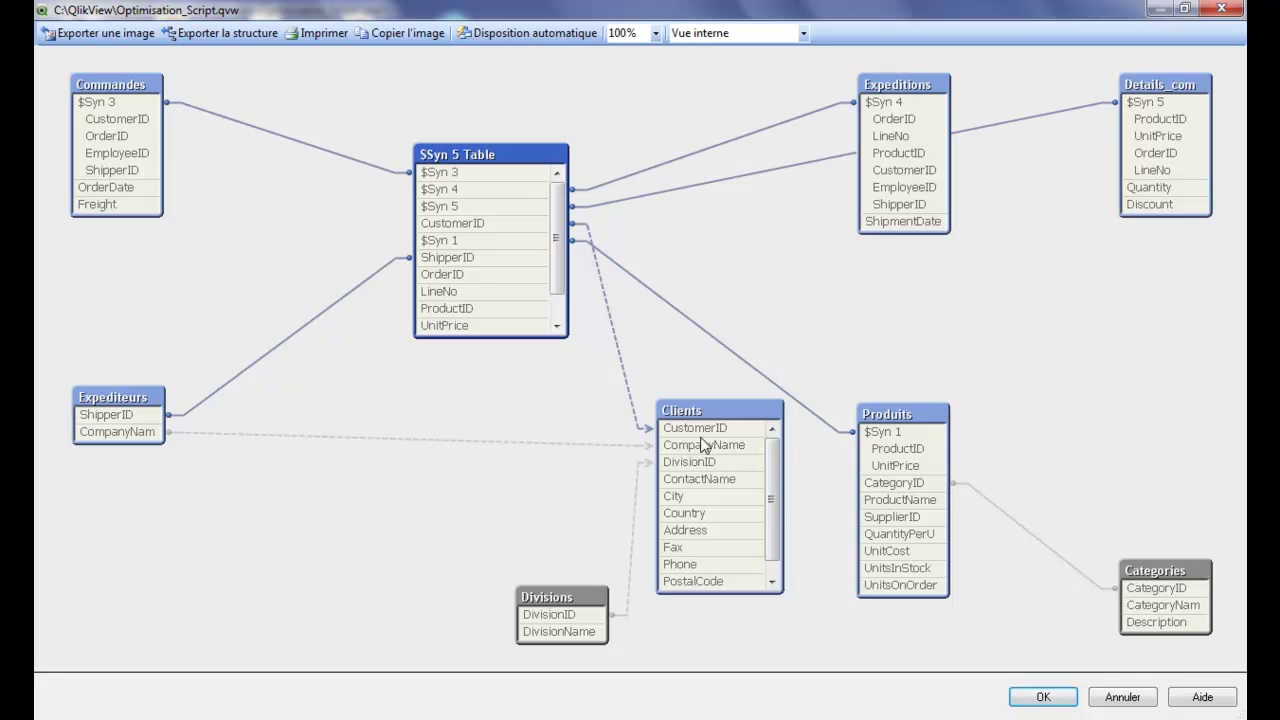
# Examine the links of CustomerID in Clients, CategoryID in Produits and the $Syn 5 synthetic table by highlighting each
pyautogui.moveTo(695, 438)
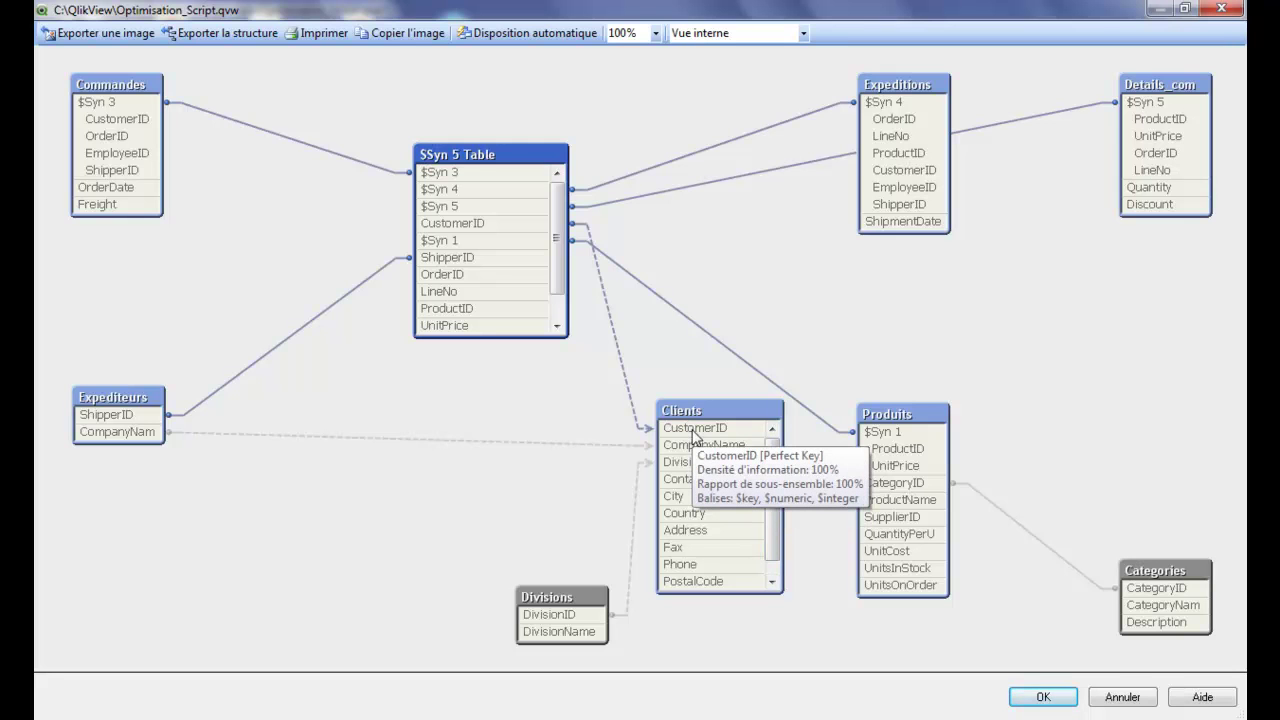
pyautogui.click(695, 430)
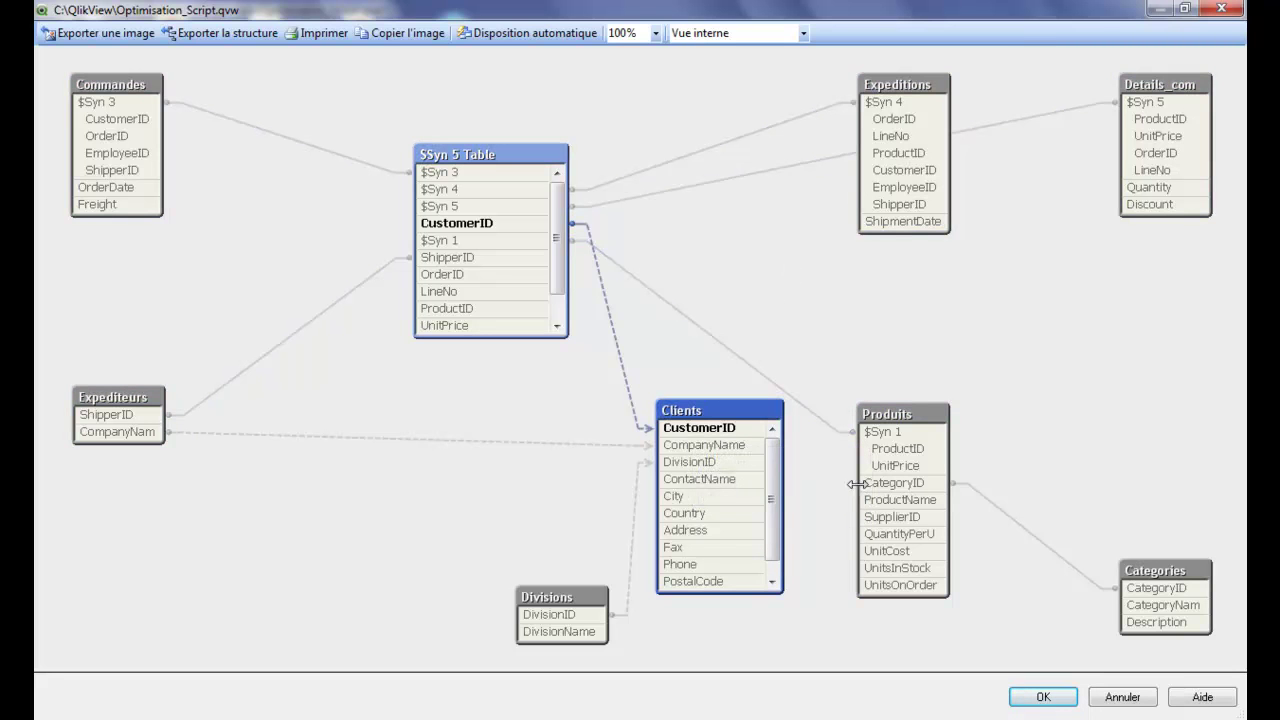
pyautogui.click(929, 480)
pyautogui.moveTo(1158, 596)
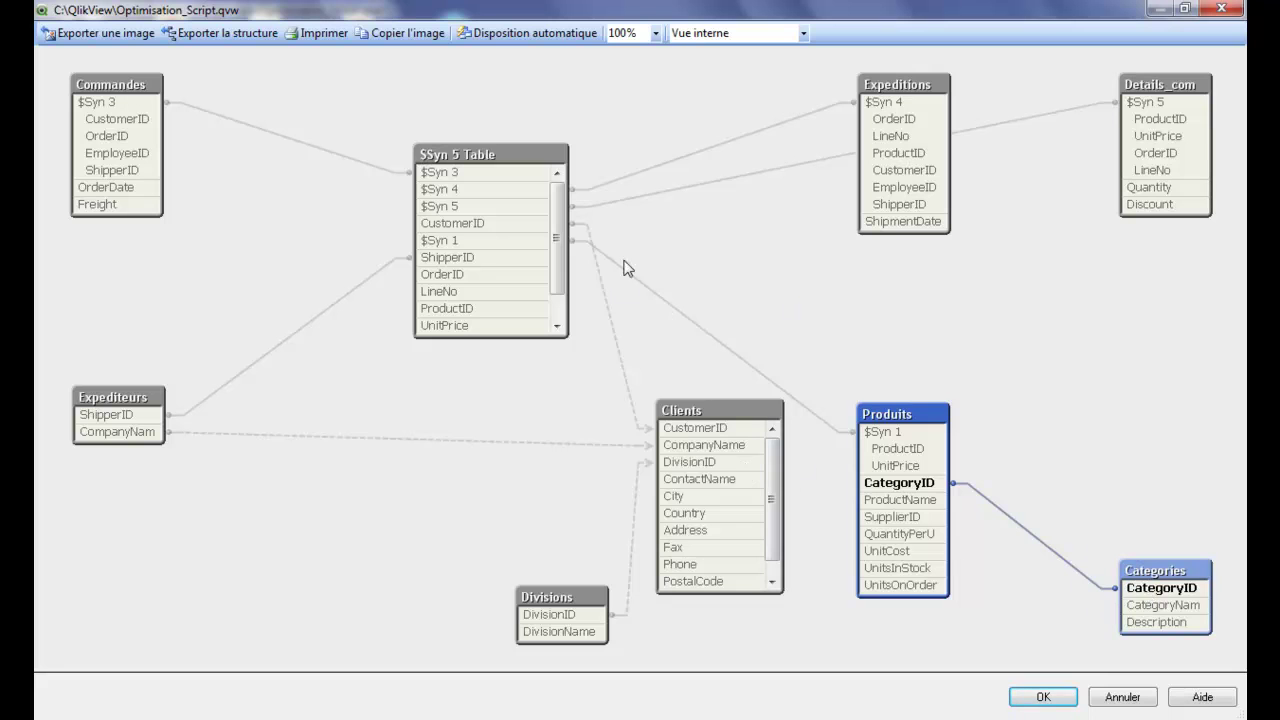
pyautogui.click(491, 170)
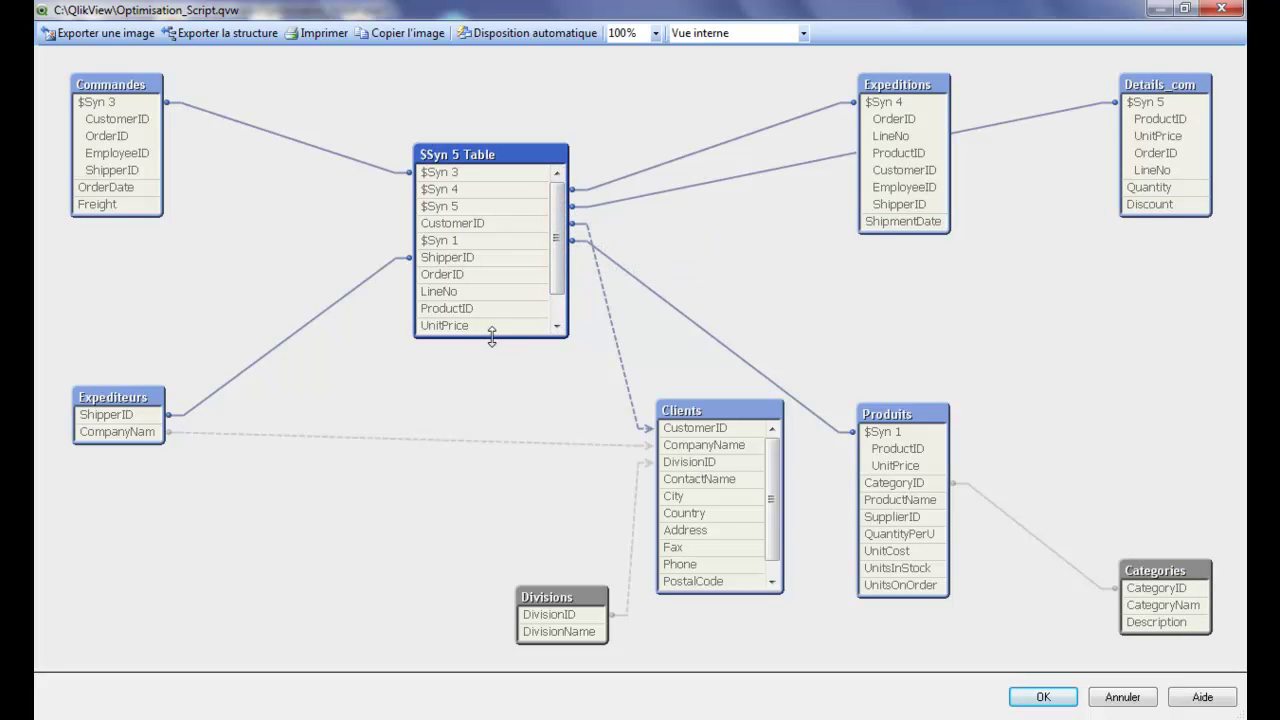
# Resize the $Syn 5 and Expediteurs tables to show their full field lists and names, and highlight the CompanyName link to Clients
pyautogui.moveTo(491, 336); pyautogui.dragTo(495, 407)
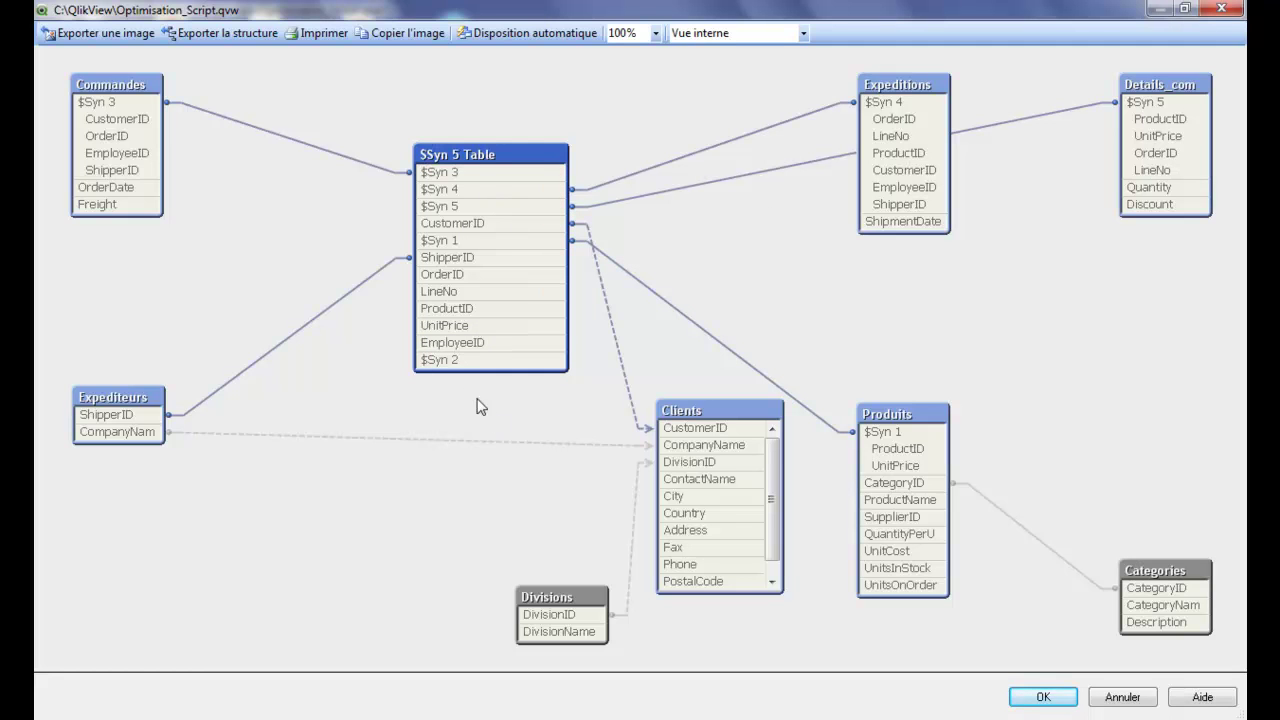
pyautogui.click(701, 409)
pyautogui.moveTo(168, 432); pyautogui.dragTo(228, 432)
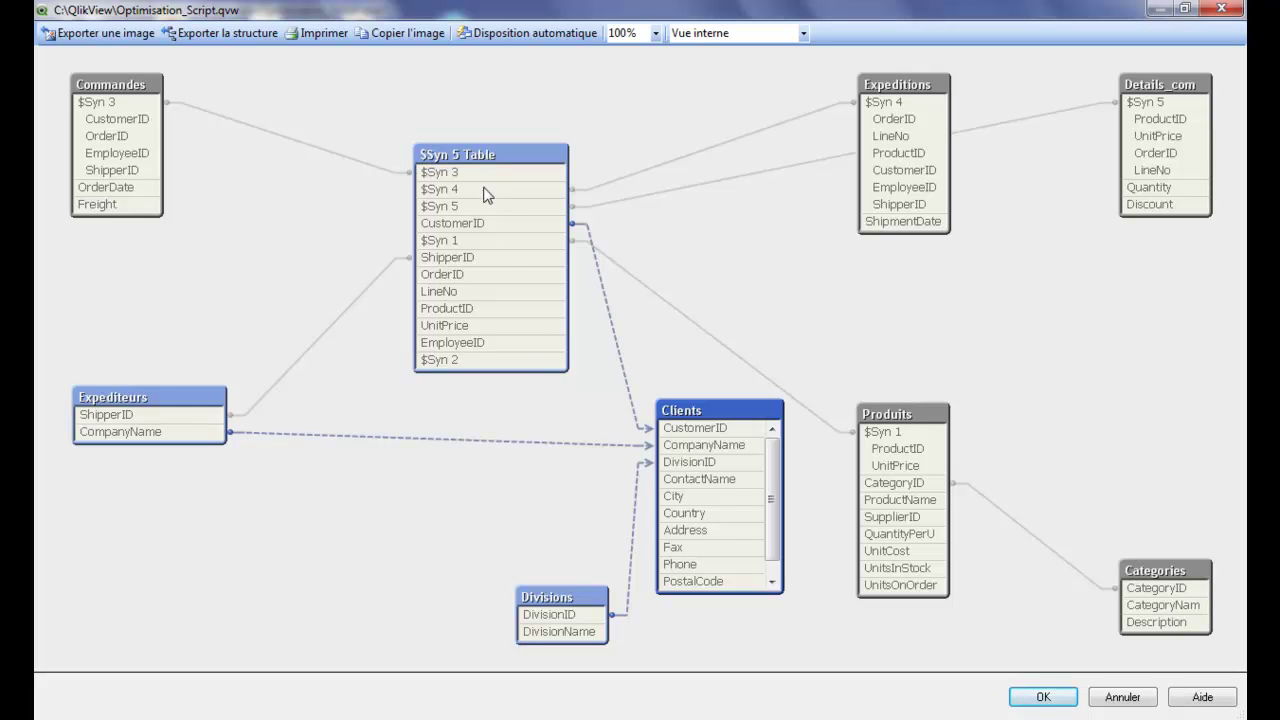
pyautogui.click(488, 156)
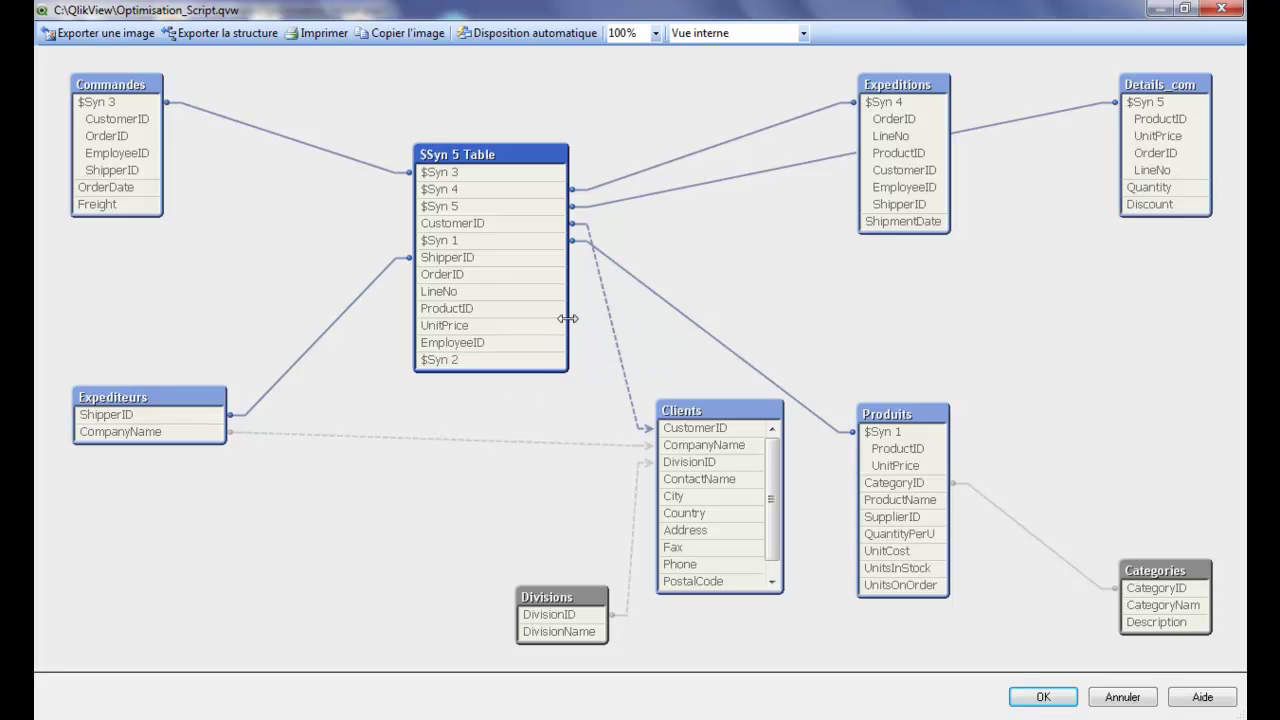
pyautogui.moveTo(567, 318); pyautogui.dragTo(542, 317)
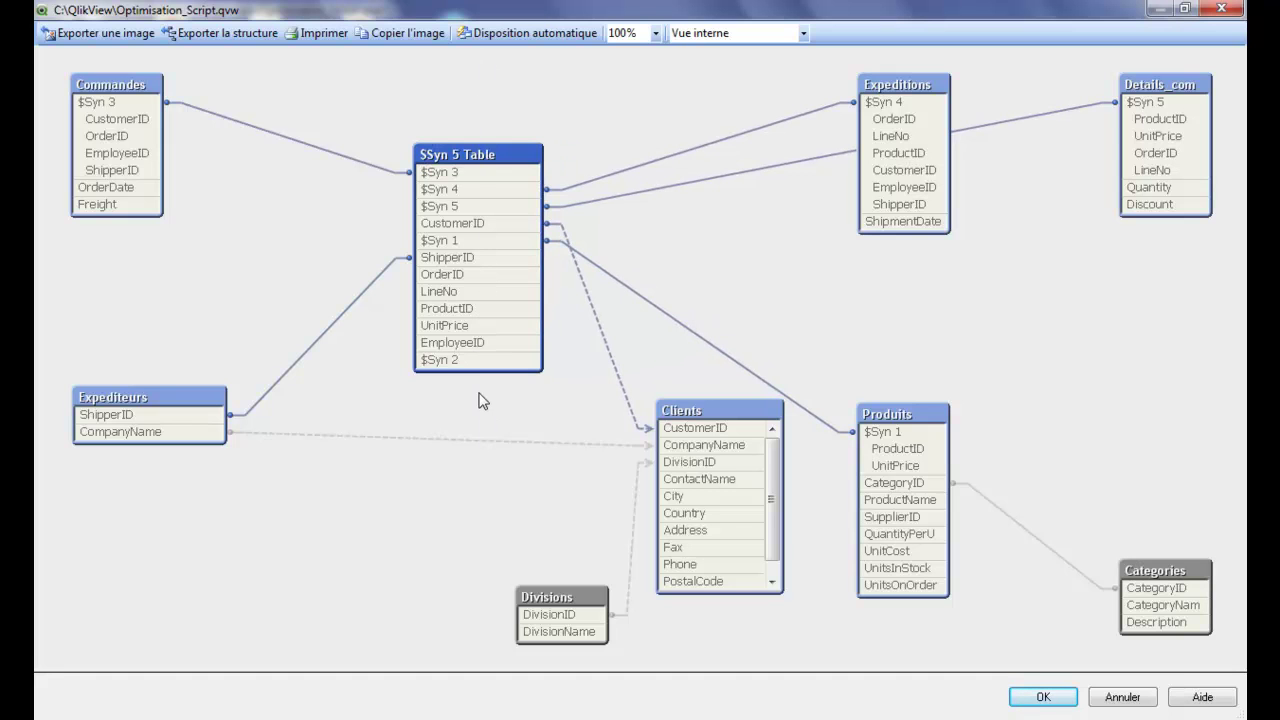
pyautogui.moveTo(167, 436)
pyautogui.click(173, 438)
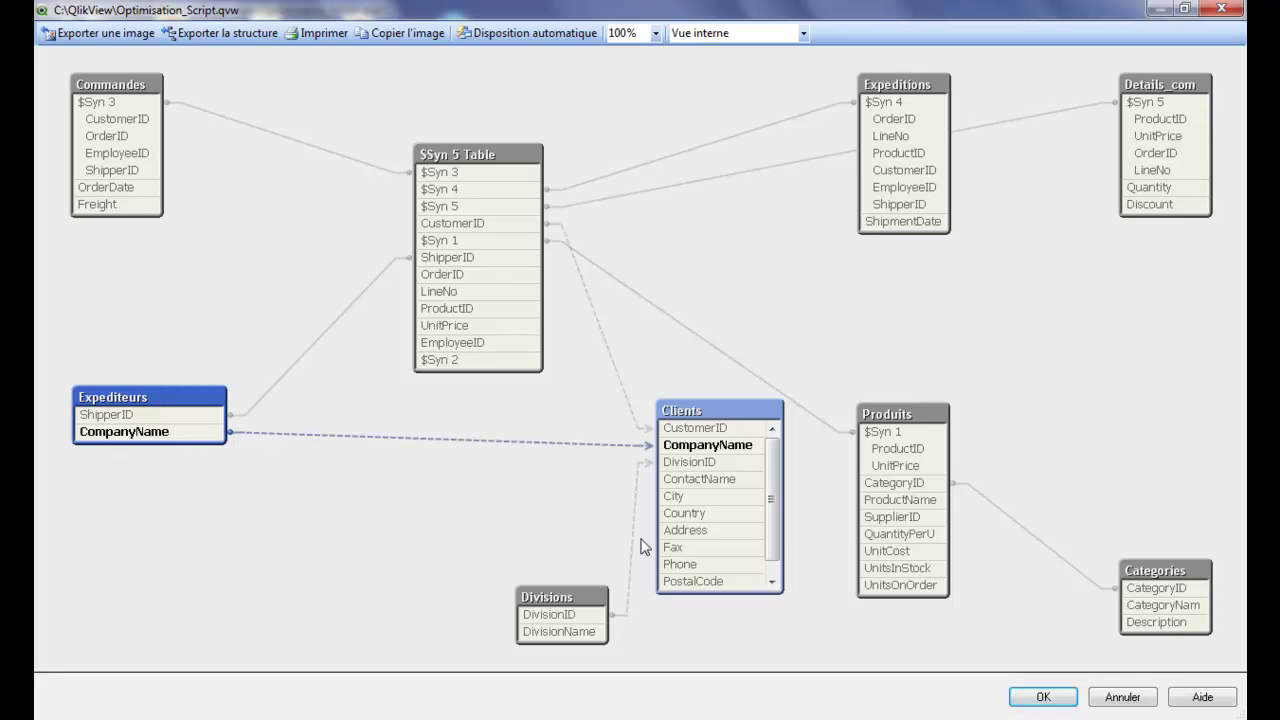
# Close the table viewer and open the load script at the Expediteurs statement
pyautogui.click(1034, 697)
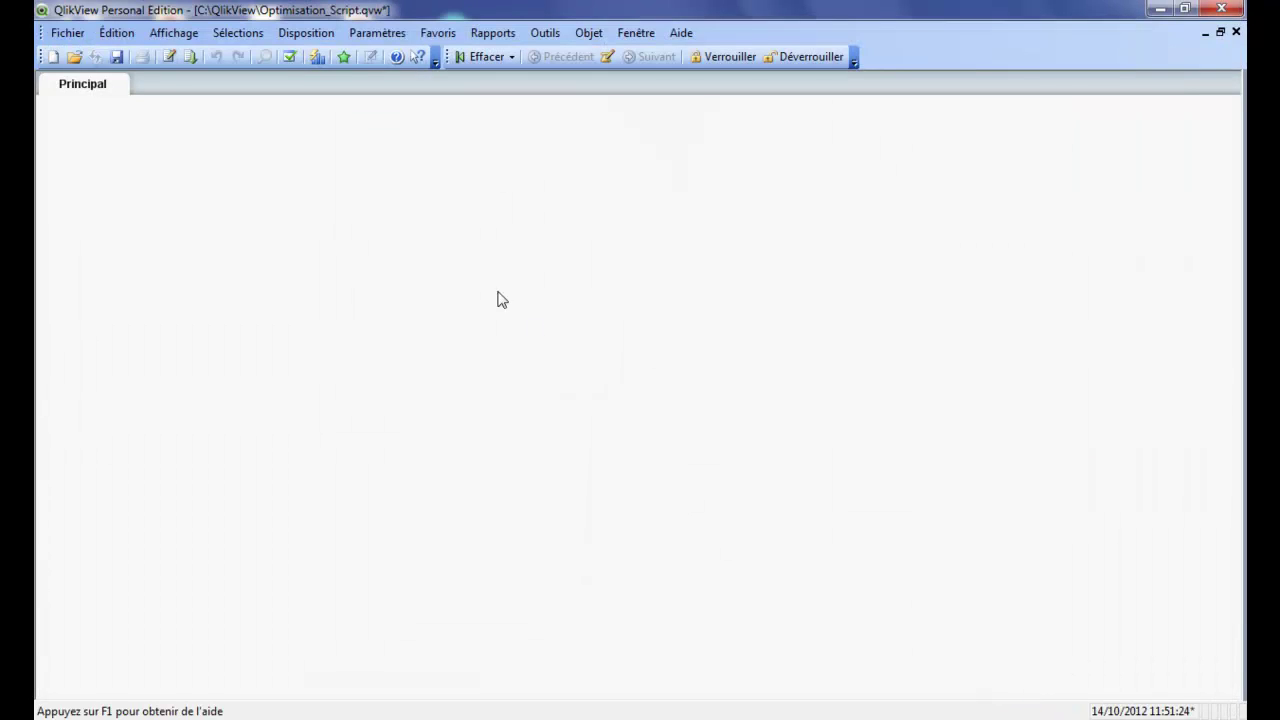
pyautogui.click(168, 56)
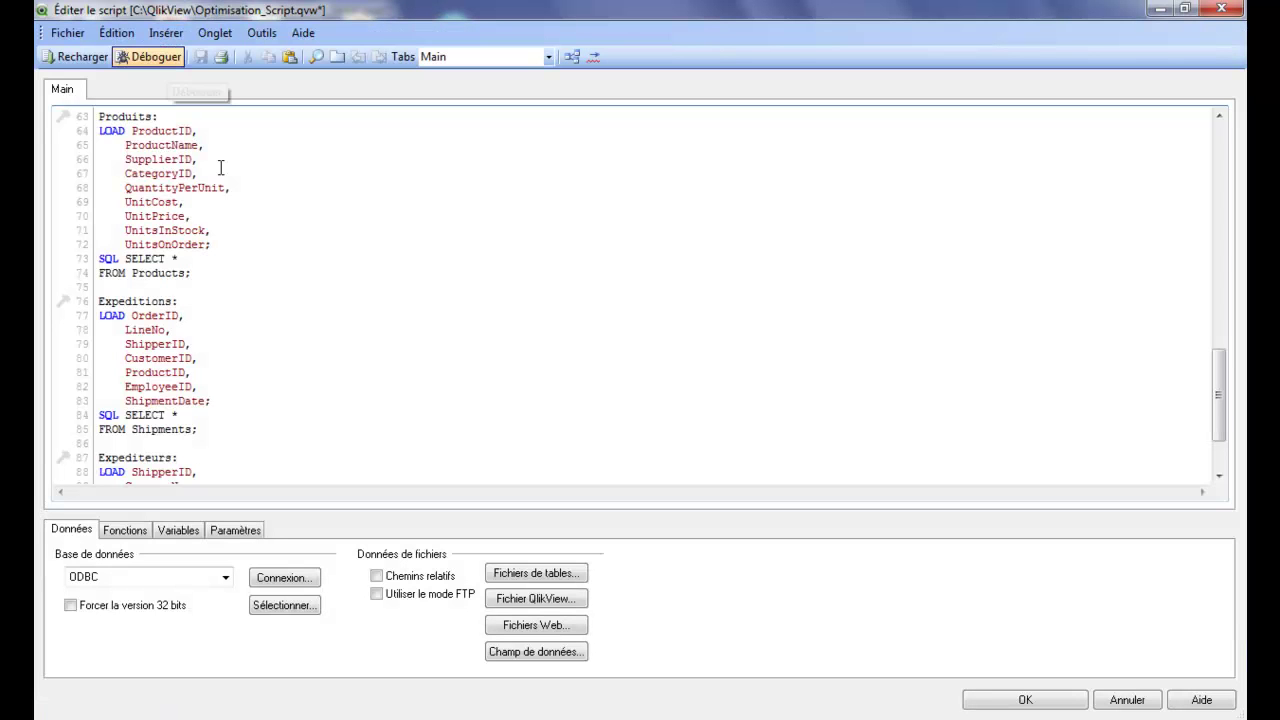
pyautogui.moveTo(1224, 368); pyautogui.dragTo(1222, 398)
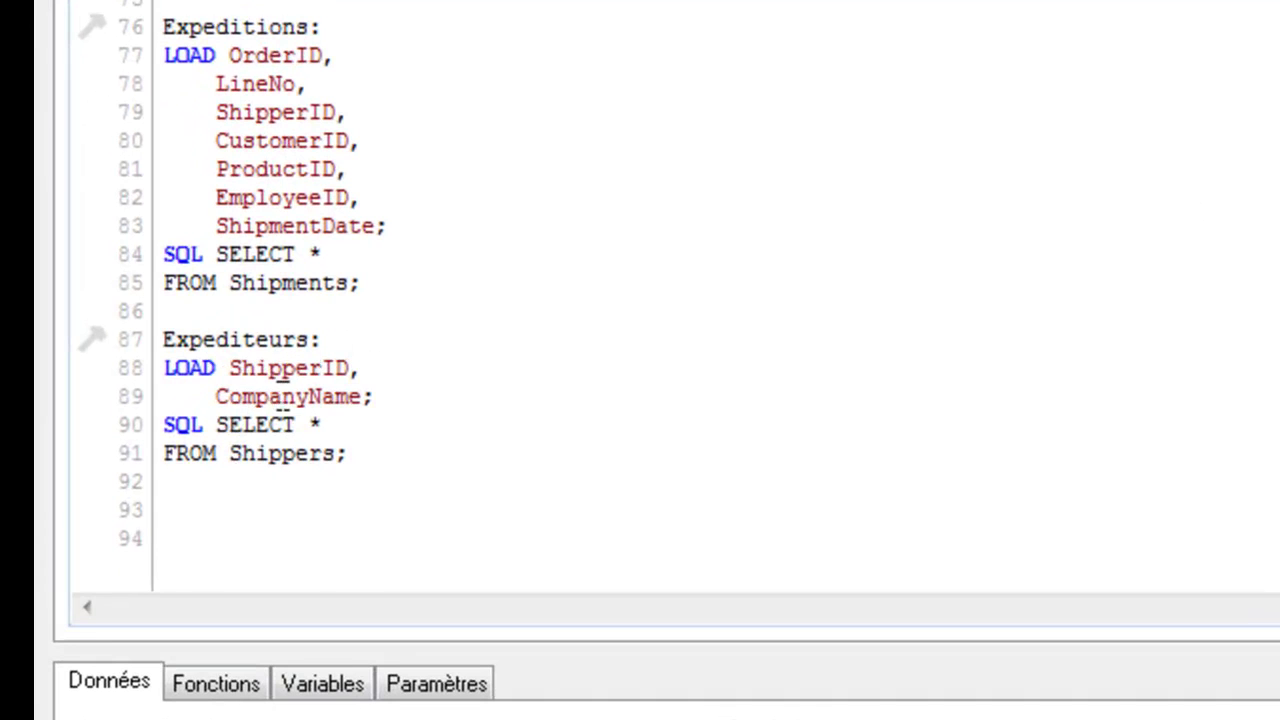
# Alias CompanyName as [Company Name] in the Expediteurs load statement
pyautogui.click(357, 397)
pyautogui.write('as ')
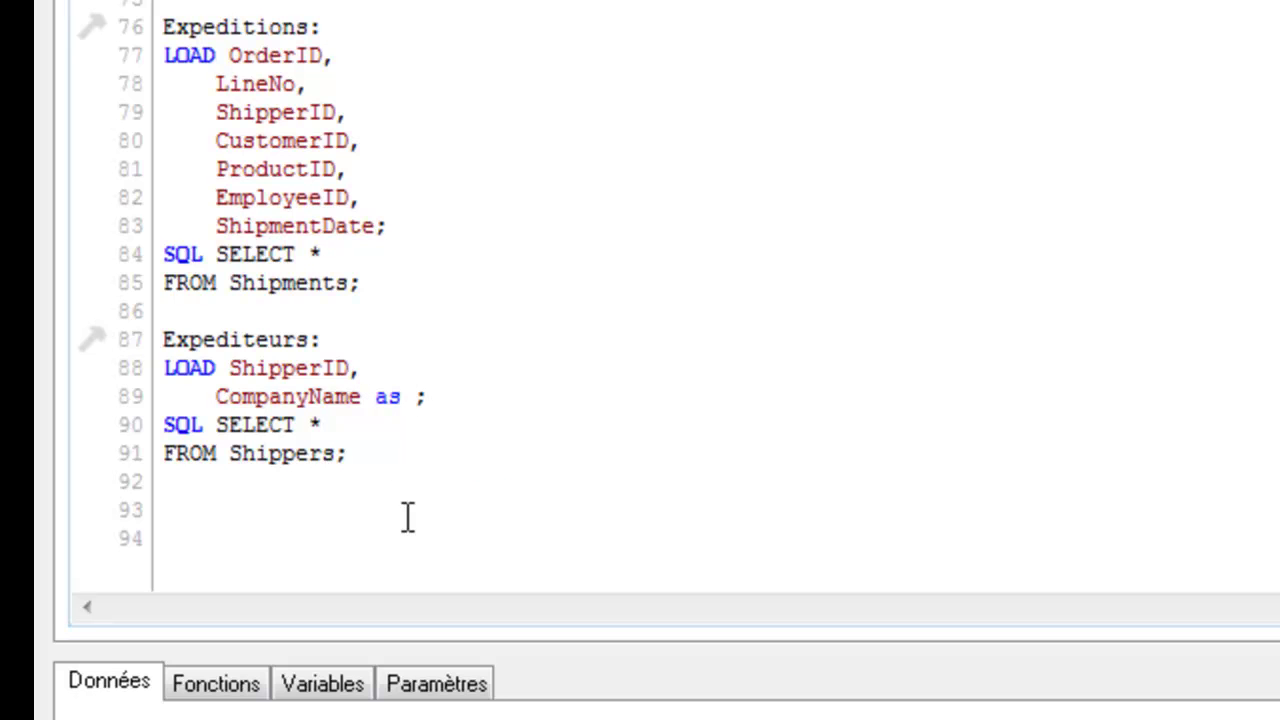
pyautogui.write('Company ')
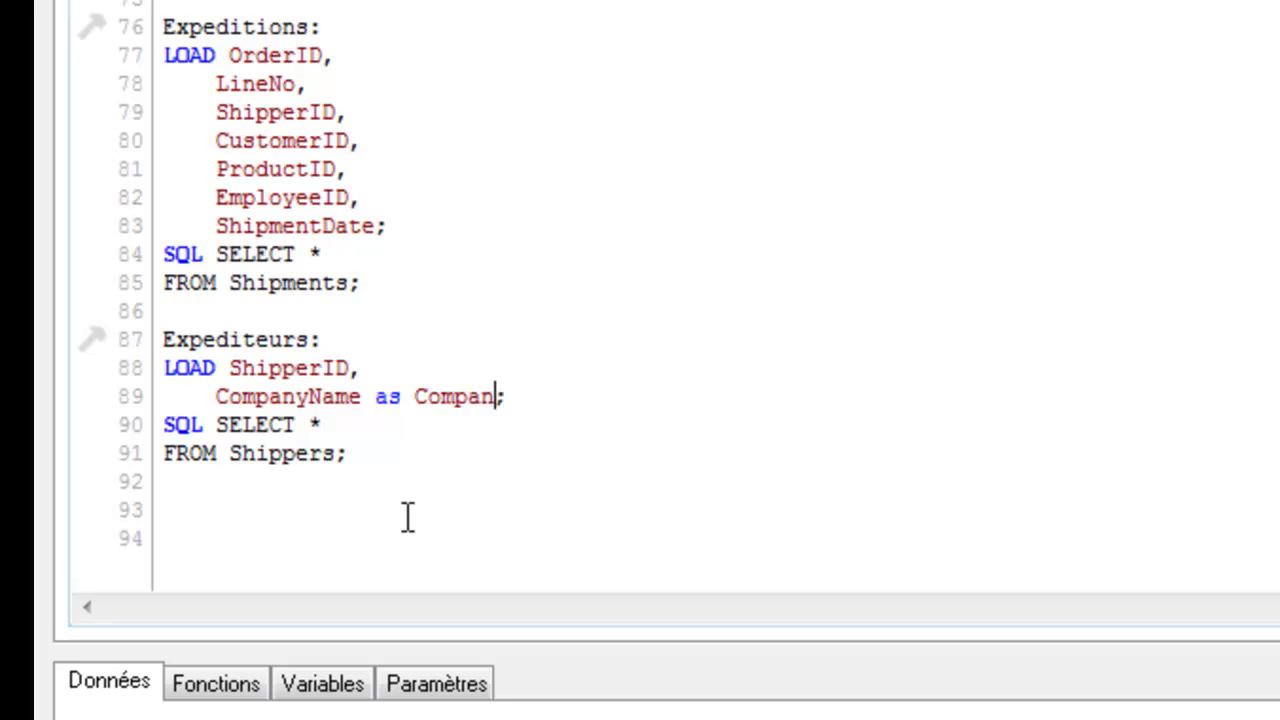
pyautogui.write('Na')
pyautogui.press('BackSpace')
pyautogui.write('ame')
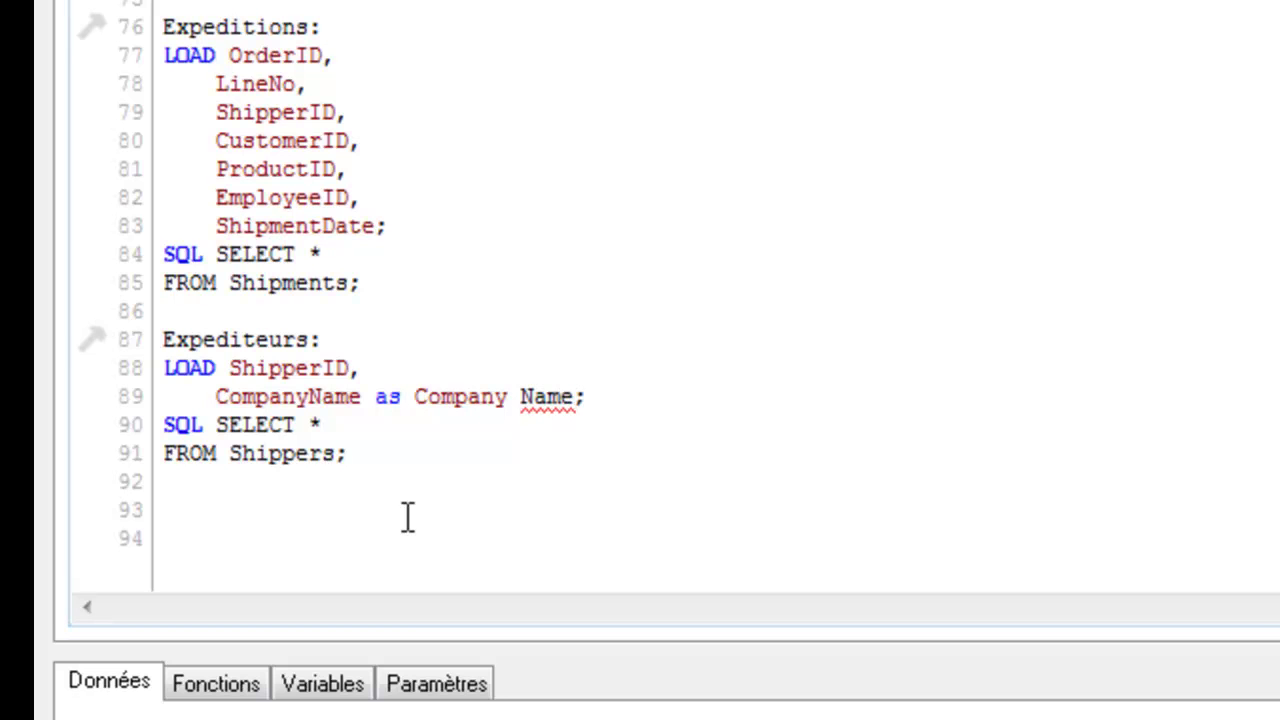
pyautogui.write(']')
pyautogui.click(417, 397)
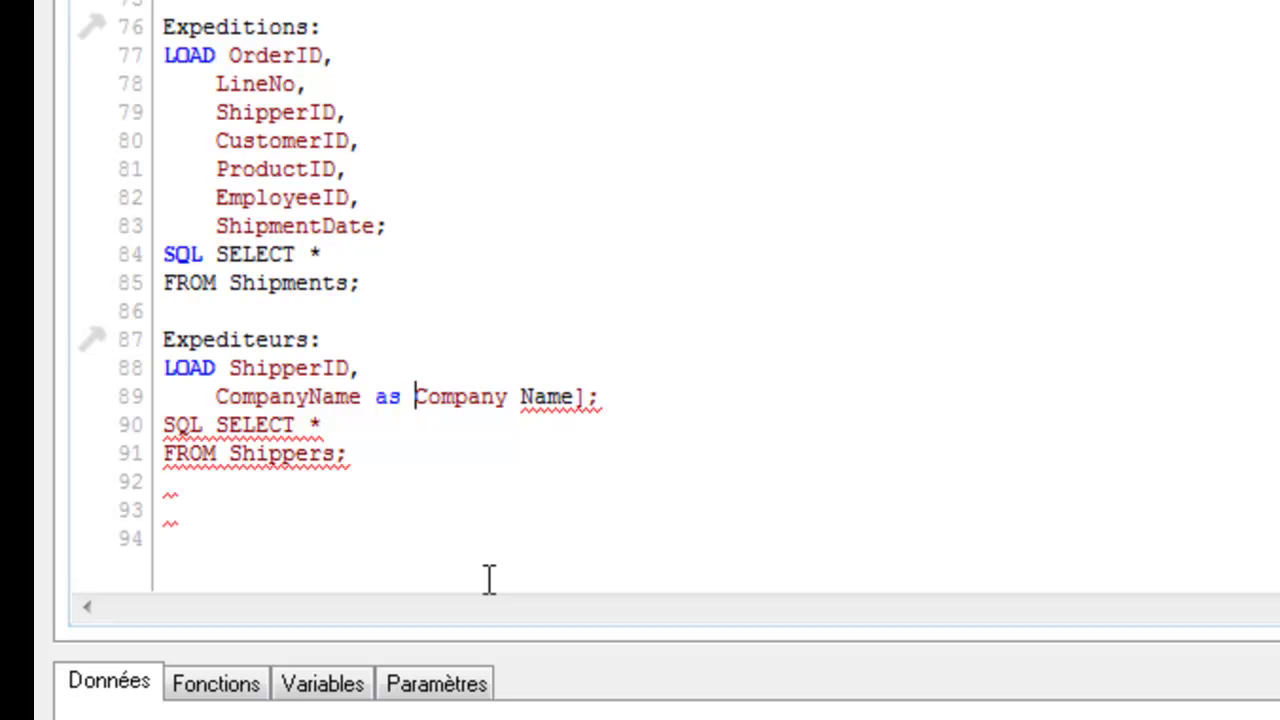
pyautogui.write('[')
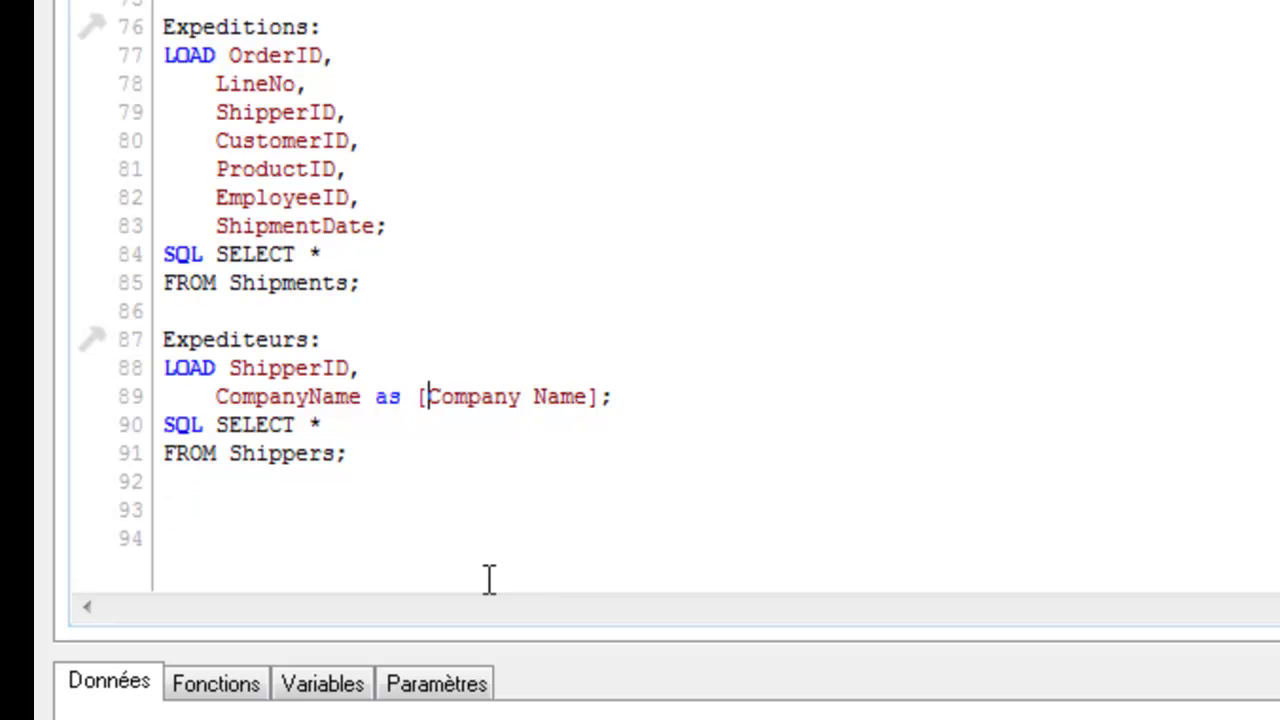
# Try commenting out the CompanyName line of Expediteurs with //, and remove the comment marks again
pyautogui.click(378, 404)
pyautogui.click(218, 396)
pyautogui.write('//')
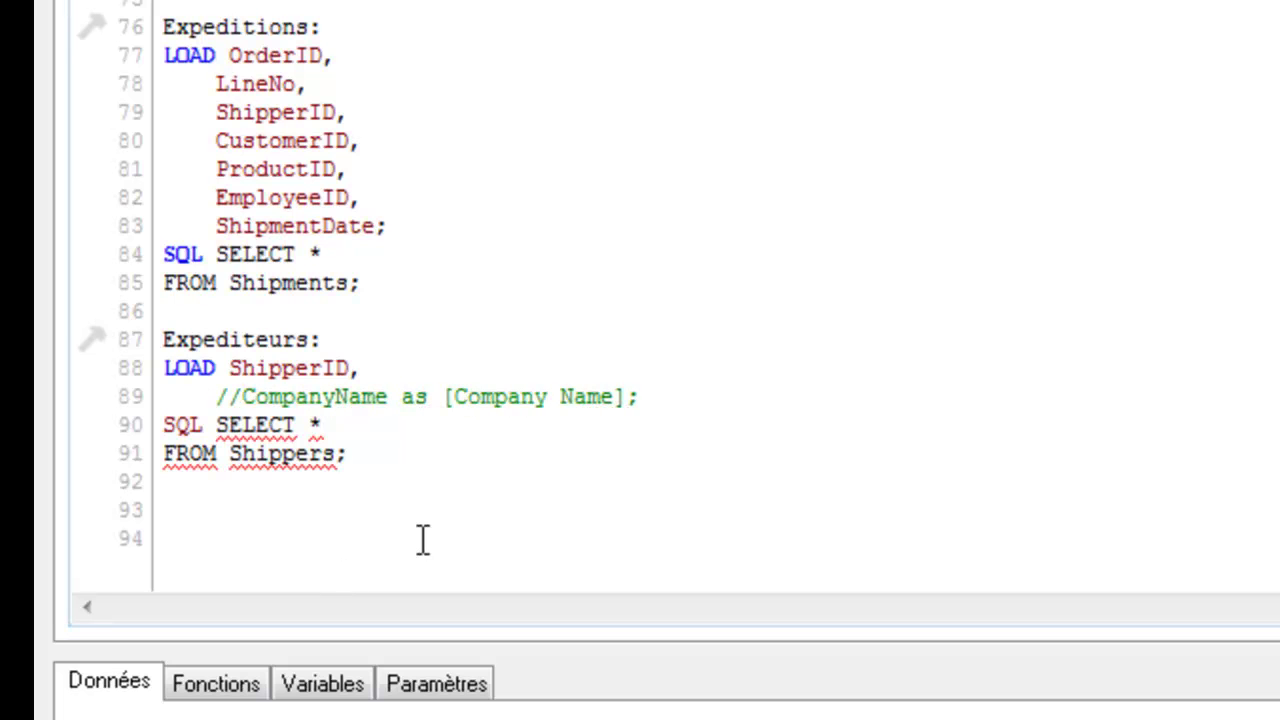
pyautogui.press('BackSpace')
pyautogui.press('BackSpace')
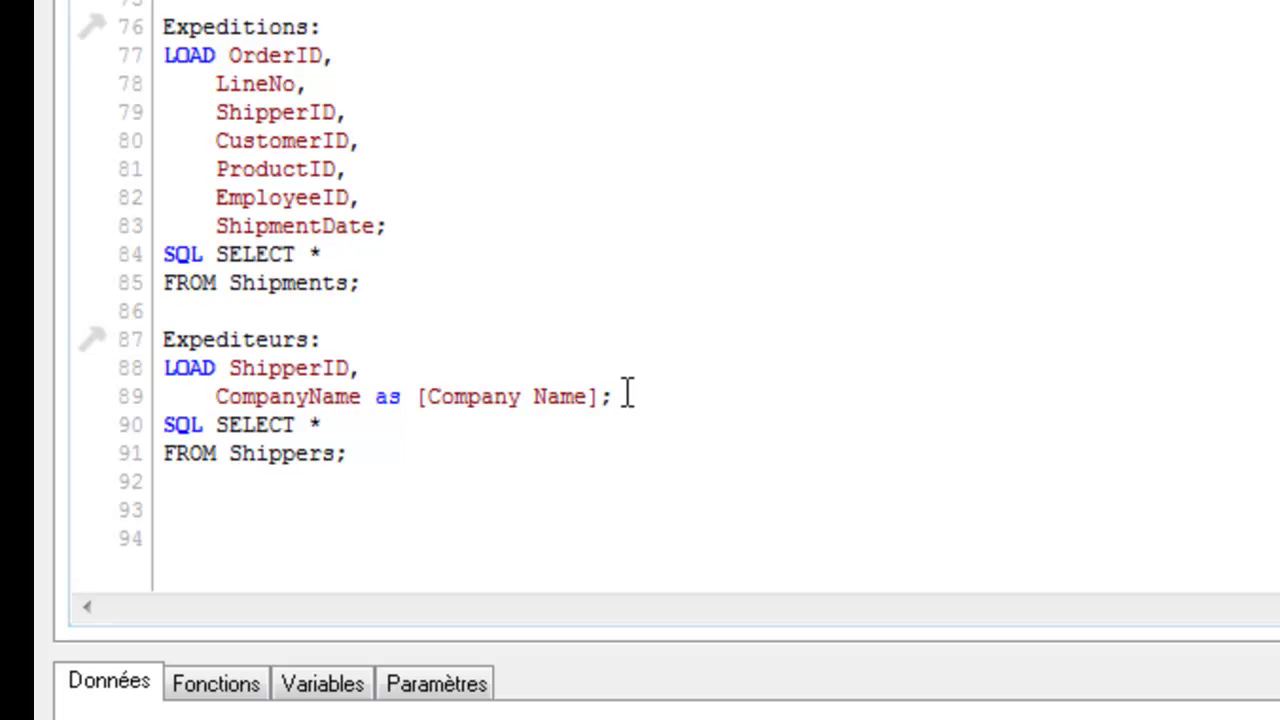
# Delete the "as [Company Name]" alias from the CompanyName line of Expediteurs
pyautogui.moveTo(628, 395); pyautogui.dragTo(443, 395)
pyautogui.click(590, 397)
pyautogui.moveTo(601, 397); pyautogui.dragTo(378, 405)
pyautogui.press('Delete')
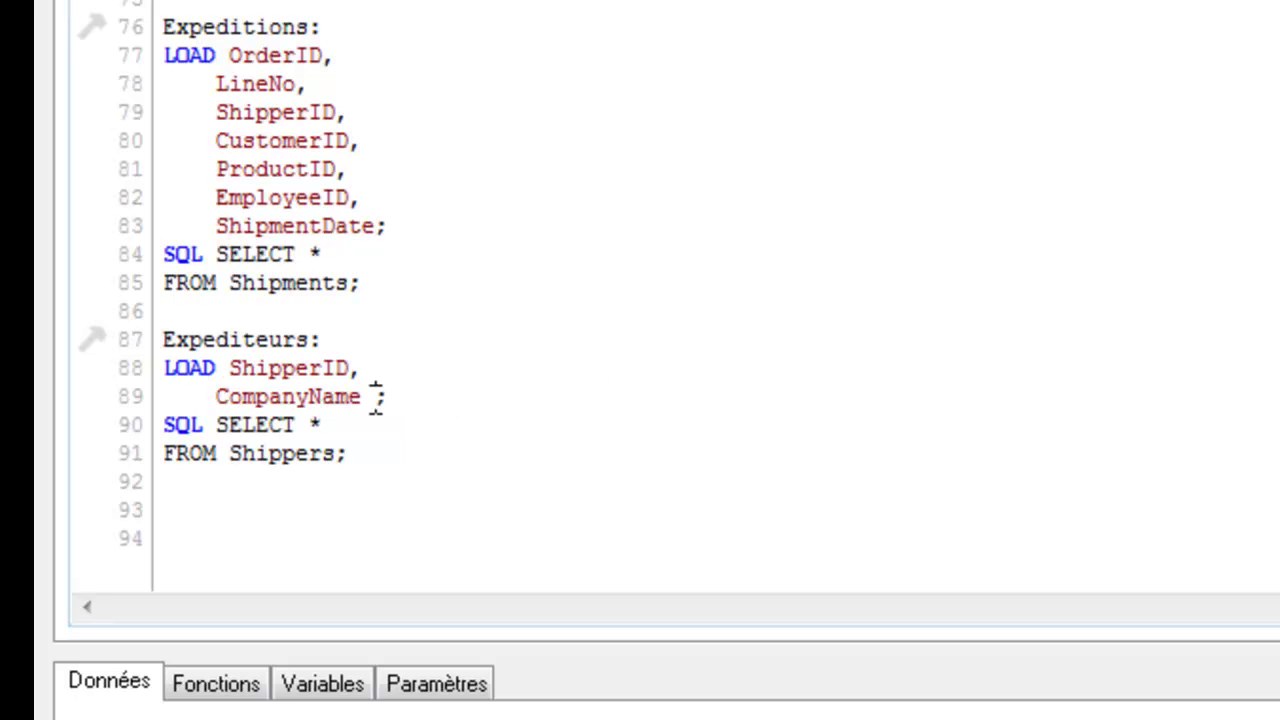
# Take CompanyName out of the Expediteurs load so the statement reads LOAD ShipperID; and add blank lines above it
pyautogui.click(169, 362)
pyautogui.press('Return')
pyautogui.press('Return')
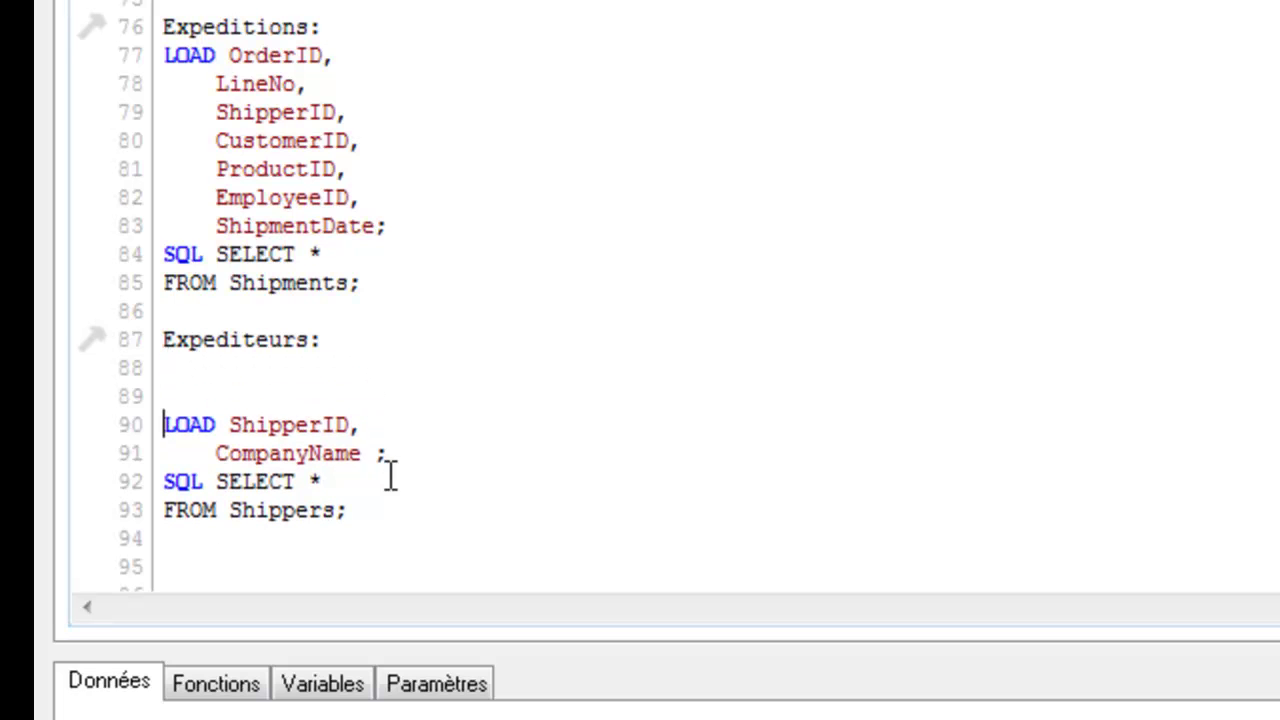
pyautogui.moveTo(386, 453); pyautogui.dragTo(214, 458)
pyautogui.hotkey('ctrl', 'c')
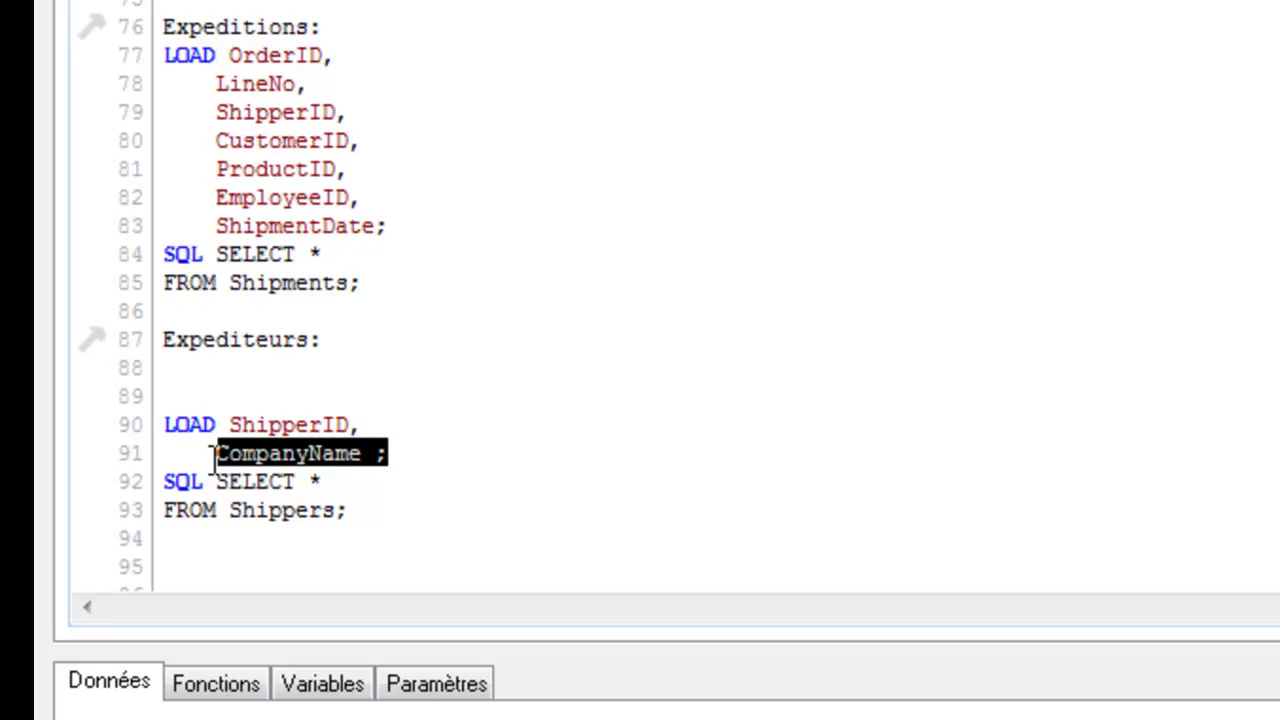
pyautogui.press('Delete')
pyautogui.press('Up')
pyautogui.press('End')
pyautogui.press('BackSpace')
pyautogui.write(';')
pyautogui.click(320, 409)
pyautogui.press('Return')
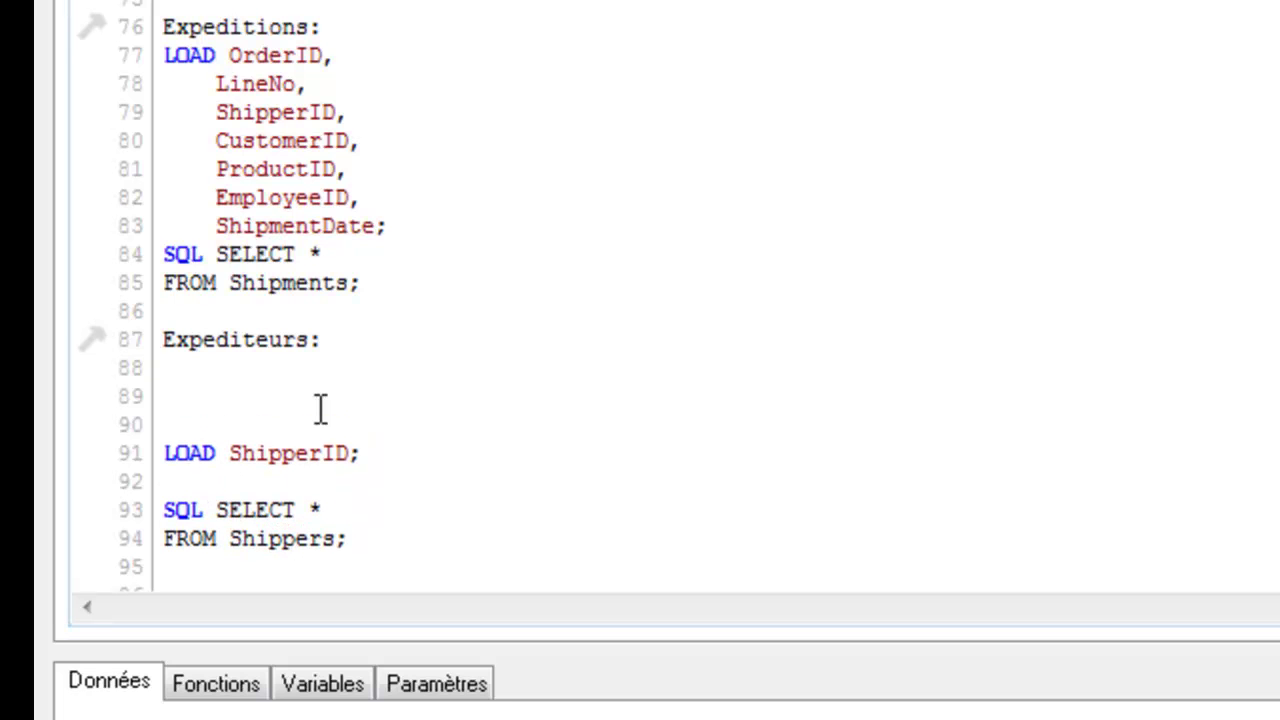
# Add the line QUALIFY CompanyName ; below LOAD ShipperID; and remove two surplus blank lines under the Expediteurs label
pyautogui.click(399, 458)
pyautogui.press('Return')
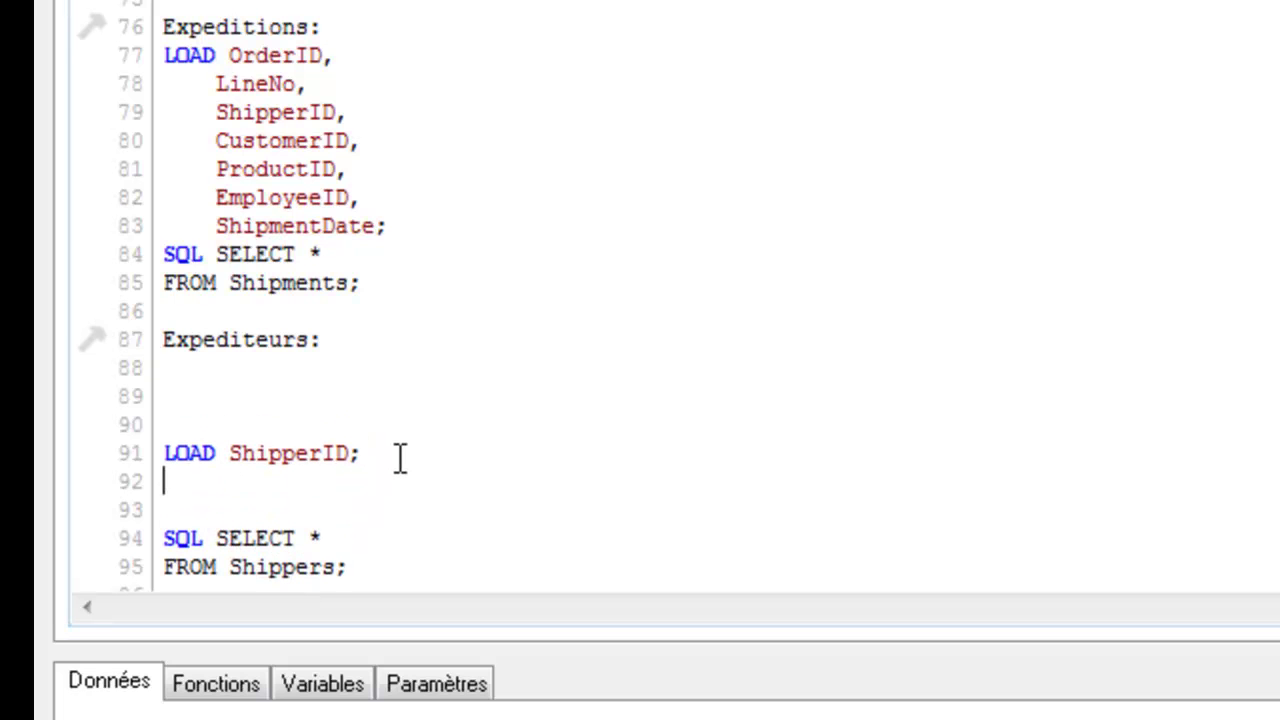
pyautogui.write('qua')
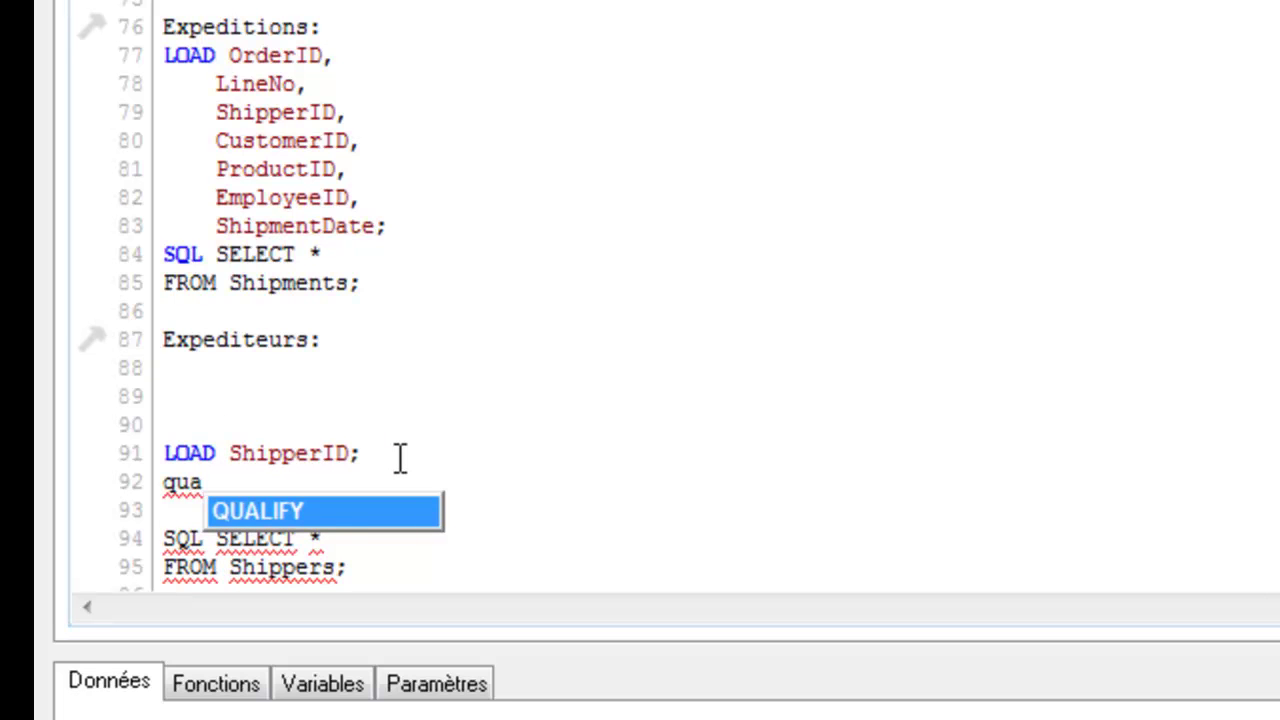
pyautogui.doubleClick(322, 511)
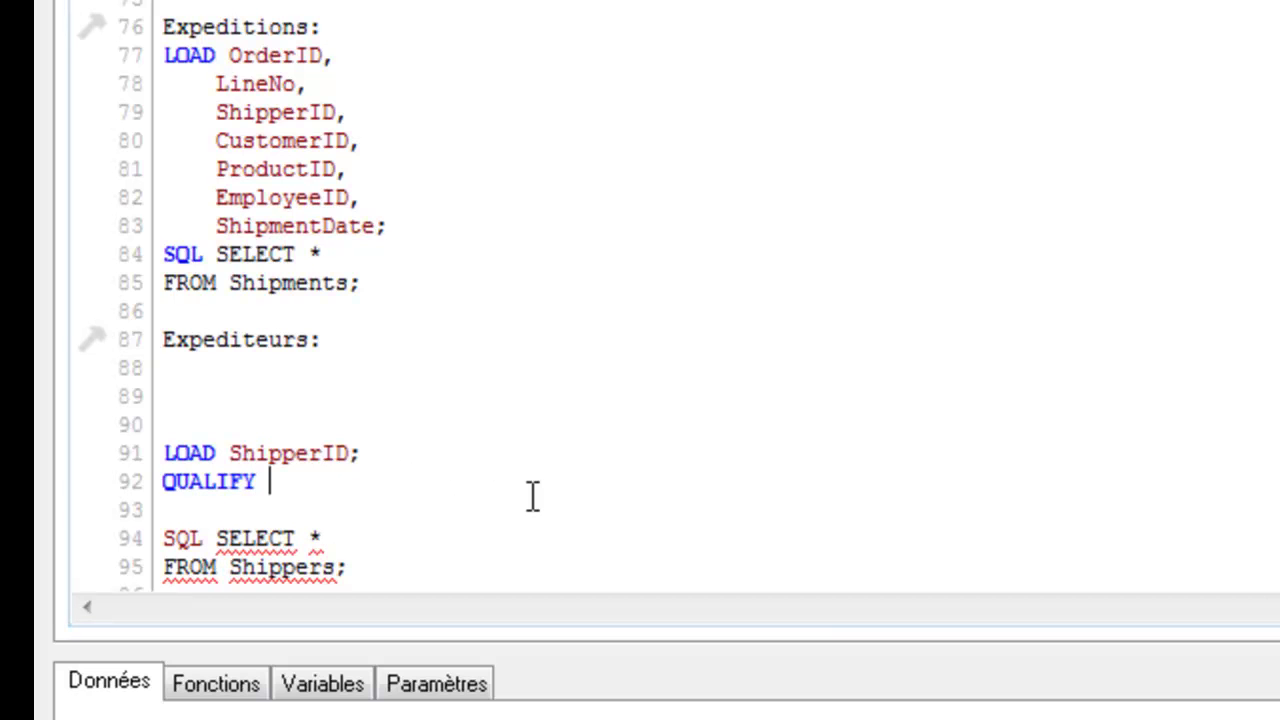
pyautogui.write('C')
pyautogui.press('BackSpace')
pyautogui.hotkey('ctrl', 'v')
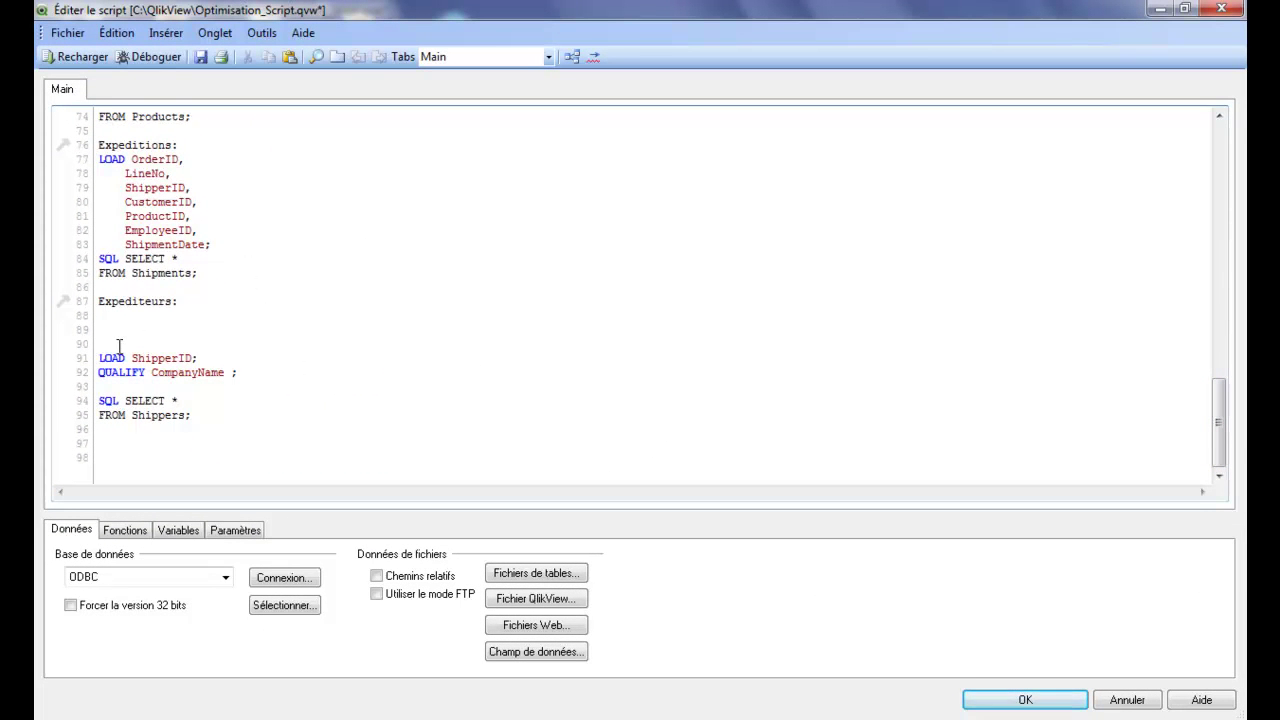
pyautogui.press('BackSpace')
pyautogui.press('BackSpace')
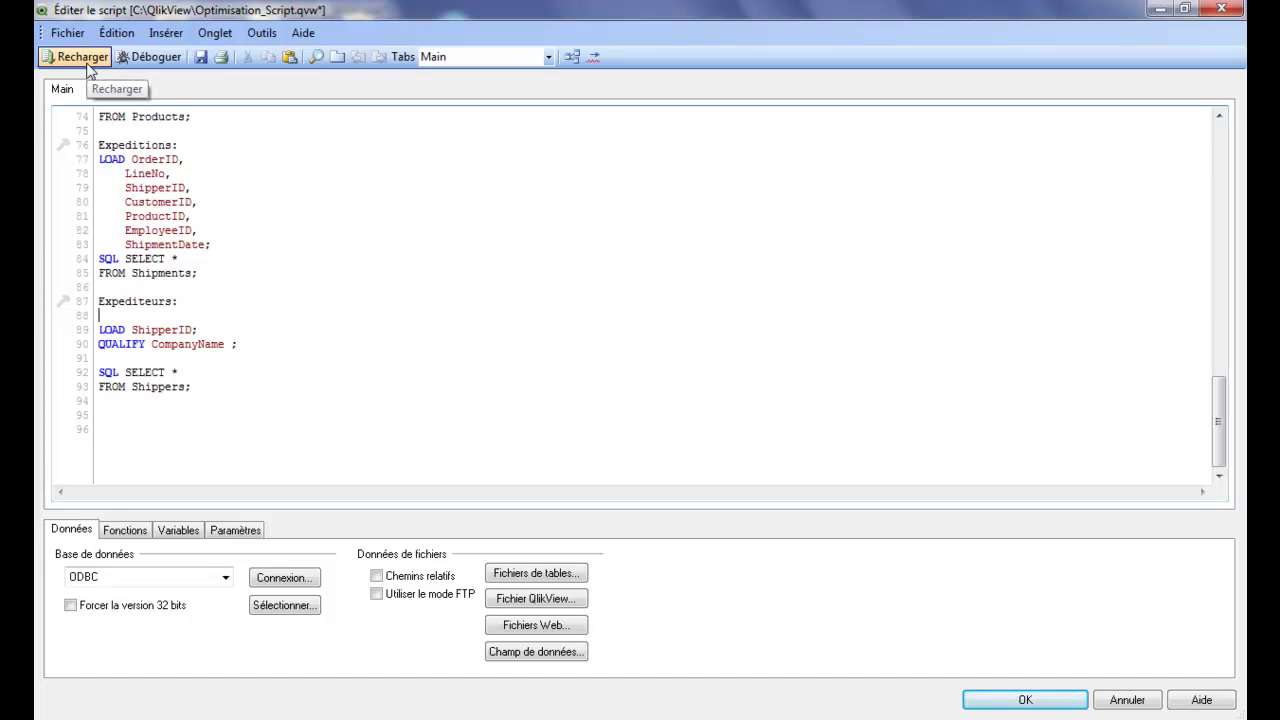
# Reload the data with the edited script and review the synthetic keys listed in the execution log
pyautogui.click(83, 58)
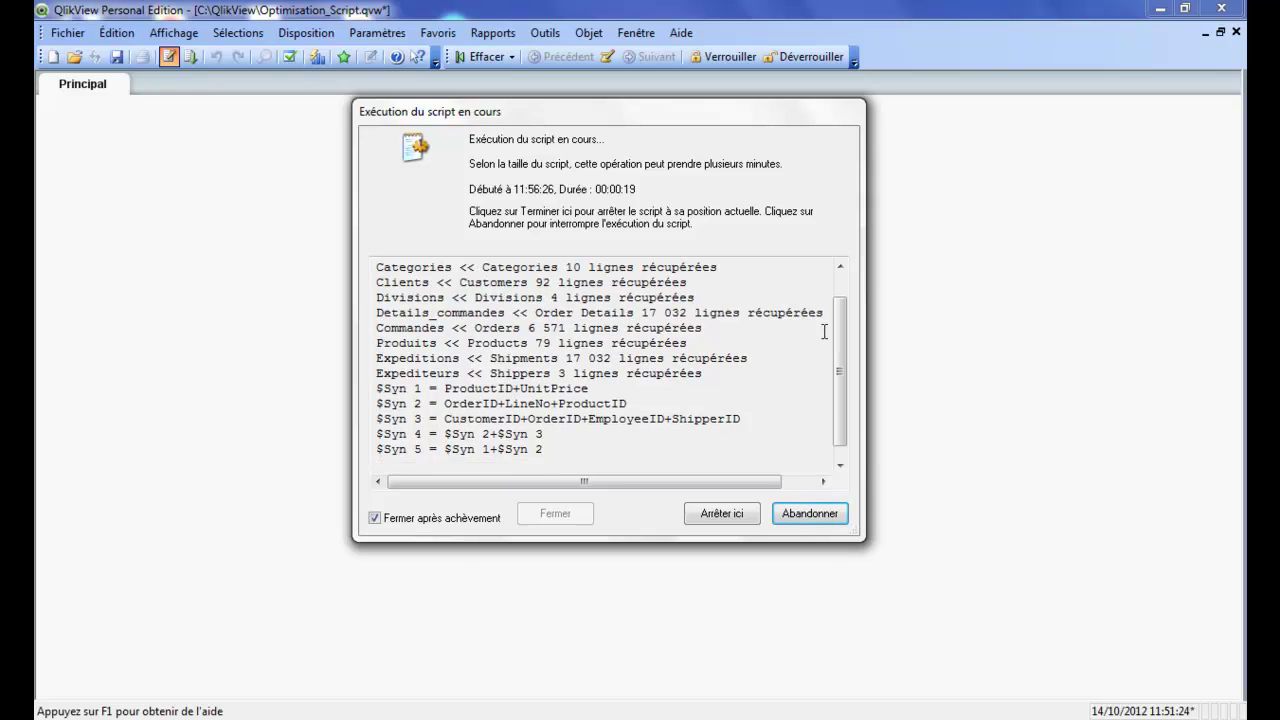
pyautogui.scroll(1, 843, 352)
pyautogui.scroll(-1, 845, 390)
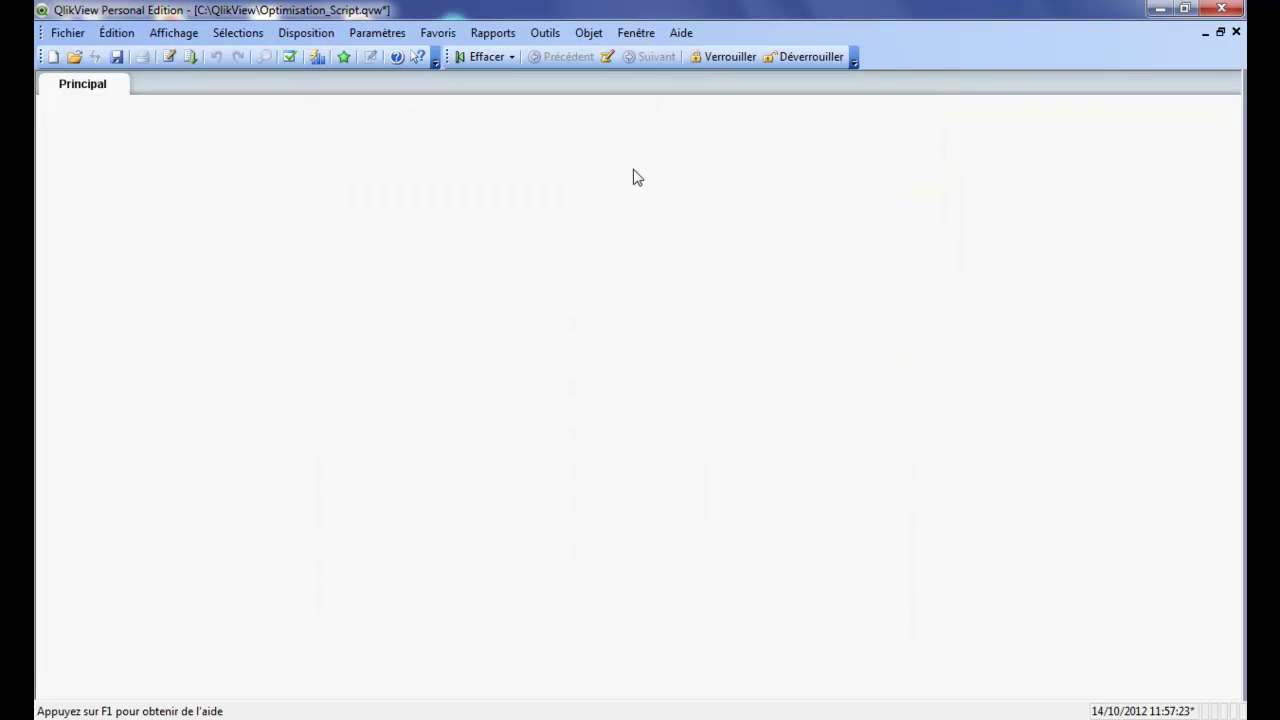
# Open the table viewer and reposition the Clients and Divisions tables so their links run clear of each other
pyautogui.hotkey('ctrl', 't')
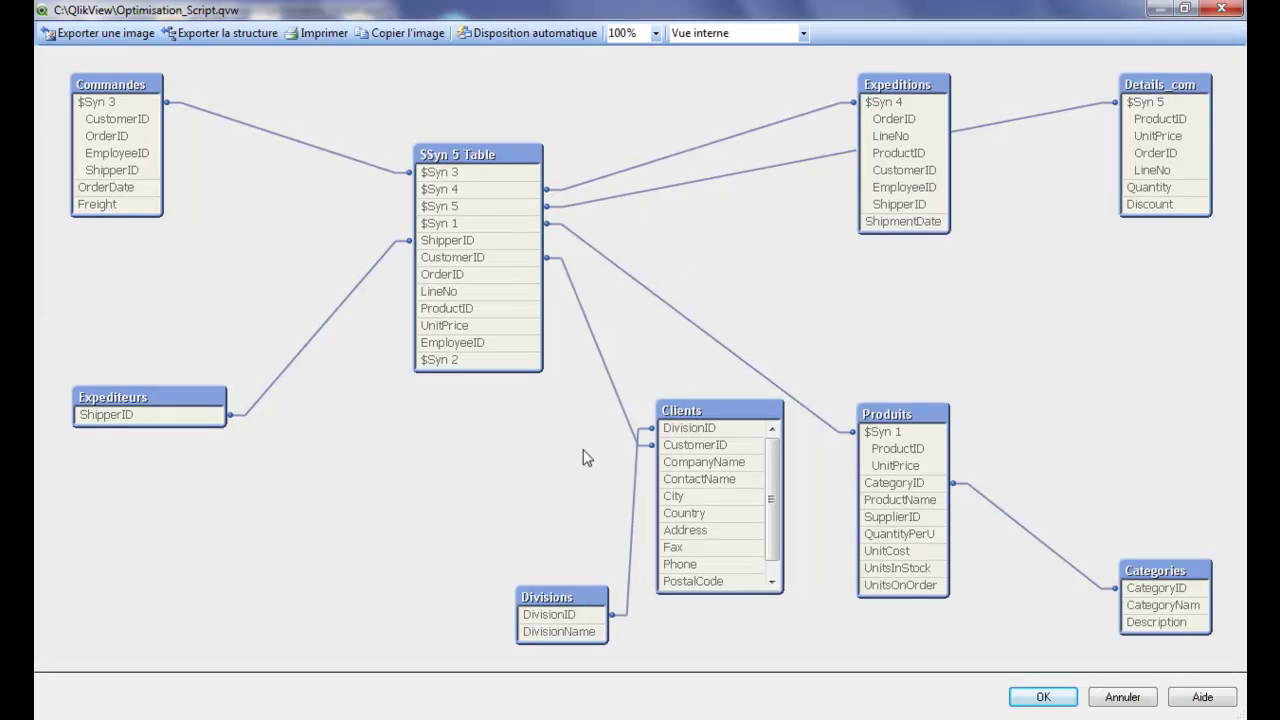
pyautogui.moveTo(726, 418); pyautogui.dragTo(680, 422)
pyautogui.moveTo(549, 598); pyautogui.dragTo(804, 583)
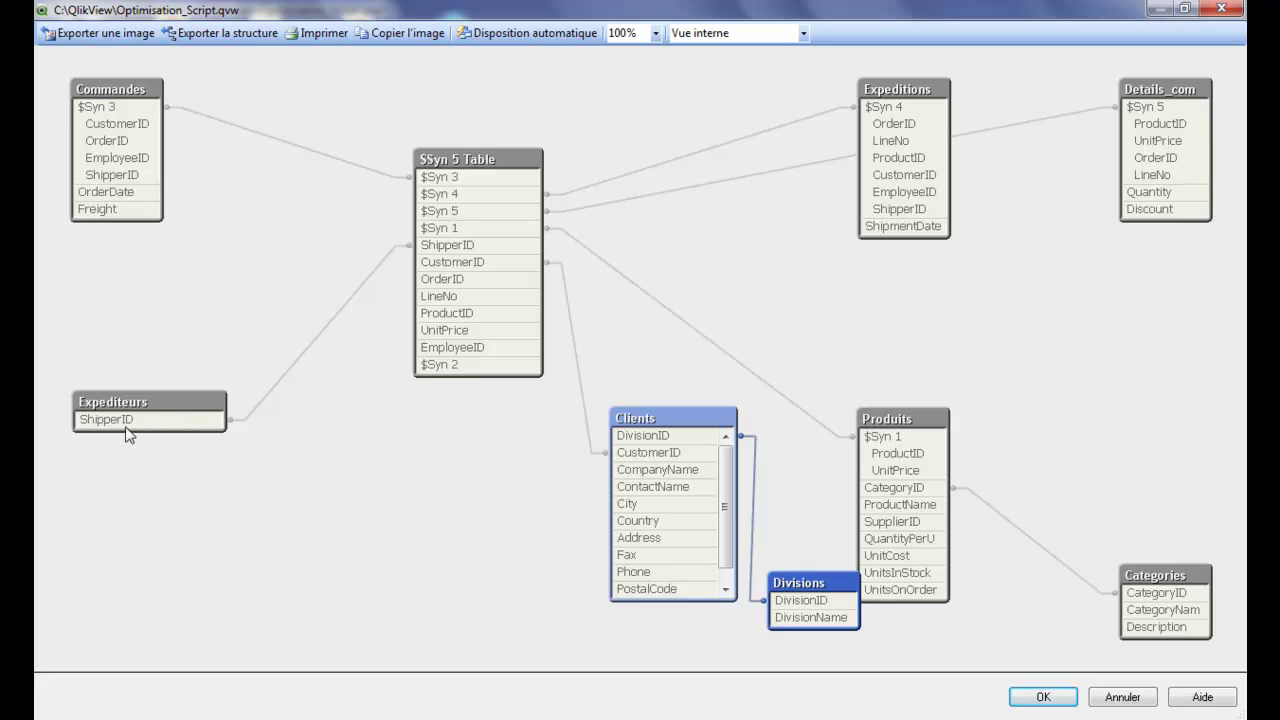
# Examine the links of the $Syn 5 table, its key fields and the $Syn 4 key of Expeditions, and close the table viewer
pyautogui.moveTo(195, 424)
pyautogui.click(476, 165)
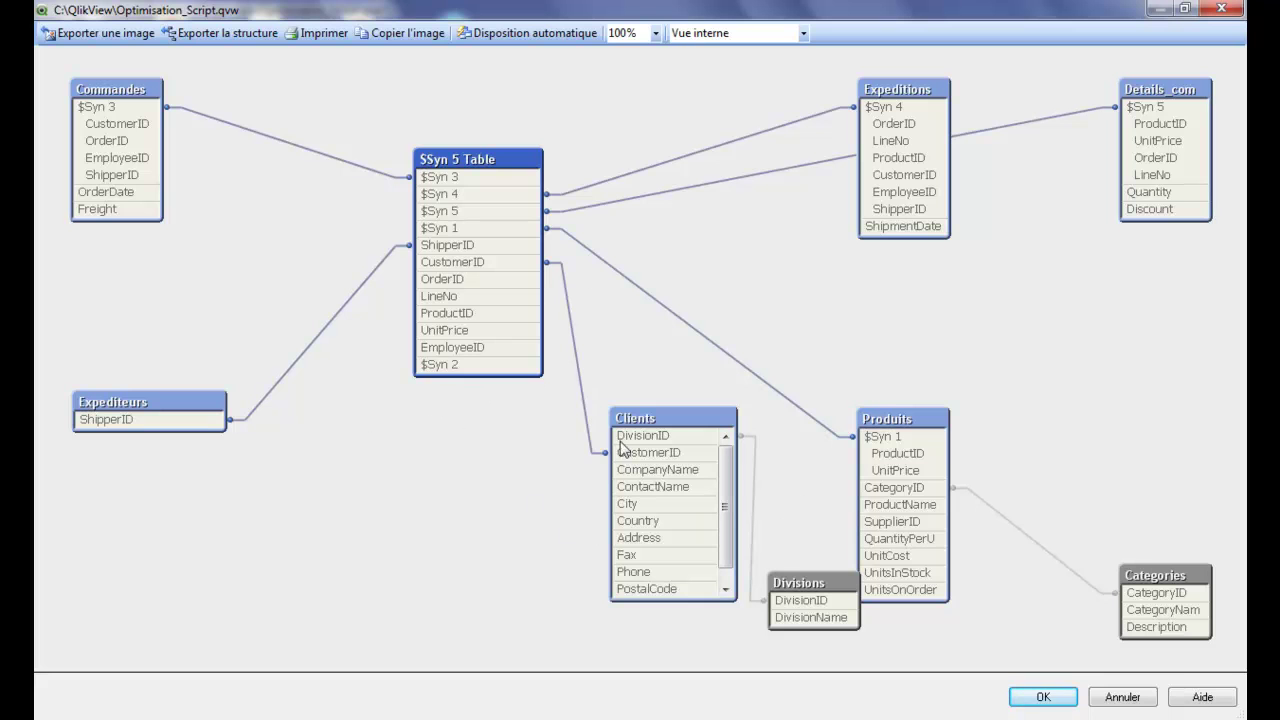
pyautogui.click(476, 200)
pyautogui.click(476, 212)
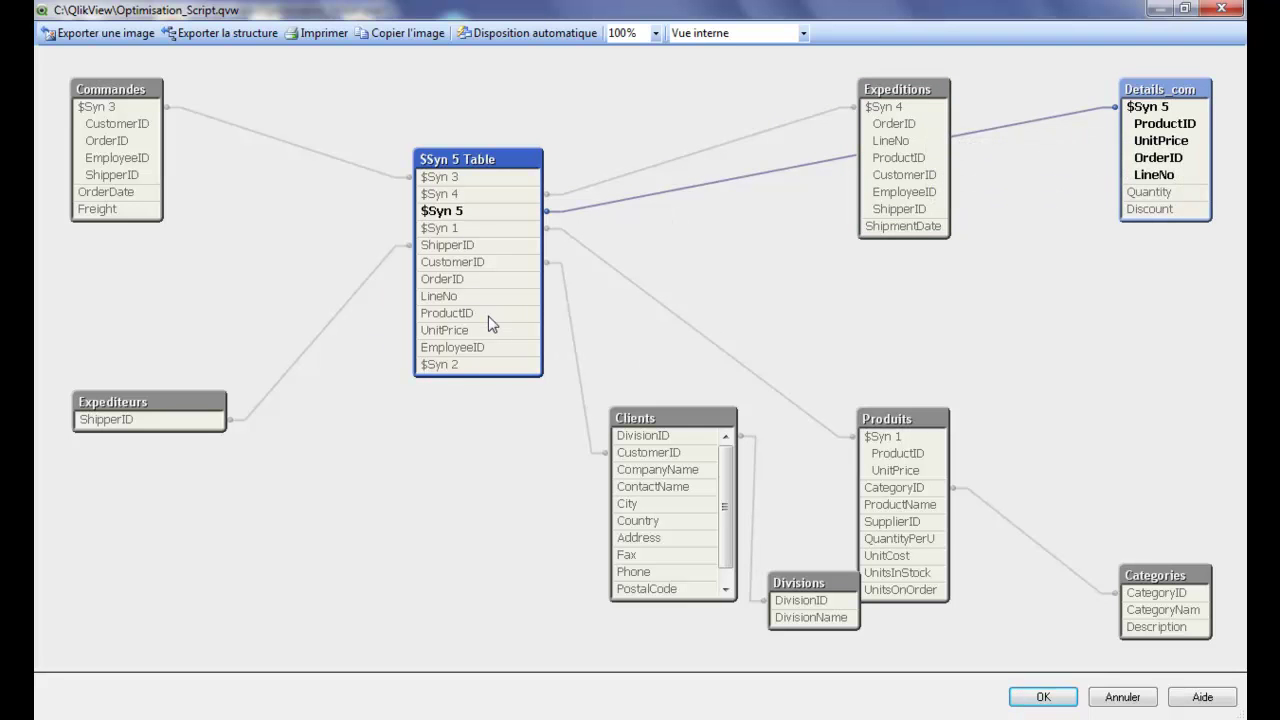
pyautogui.click(452, 263)
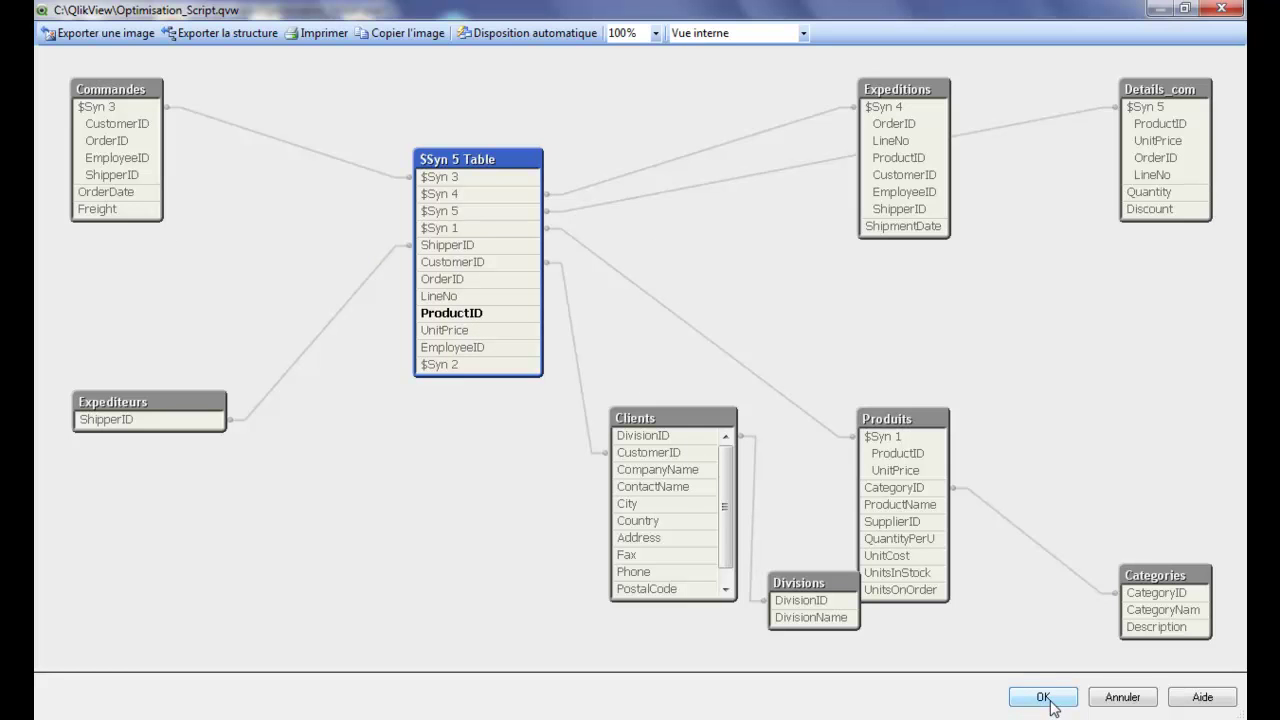
pyautogui.click(909, 98)
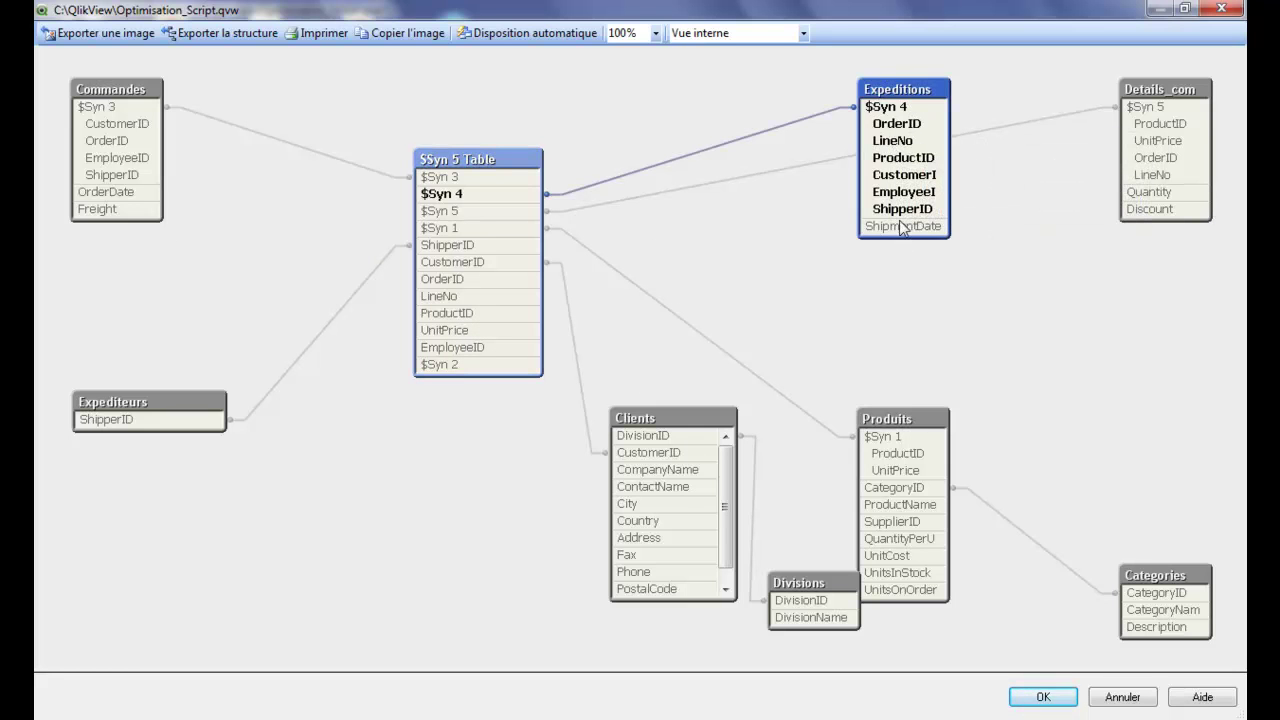
pyautogui.moveTo(907, 115)
pyautogui.click(1046, 697)
# Comment out the EmployeeID, ProductID, CustomerID and ShipperID fields in the Expeditions load statement with //
pyautogui.click(169, 52)
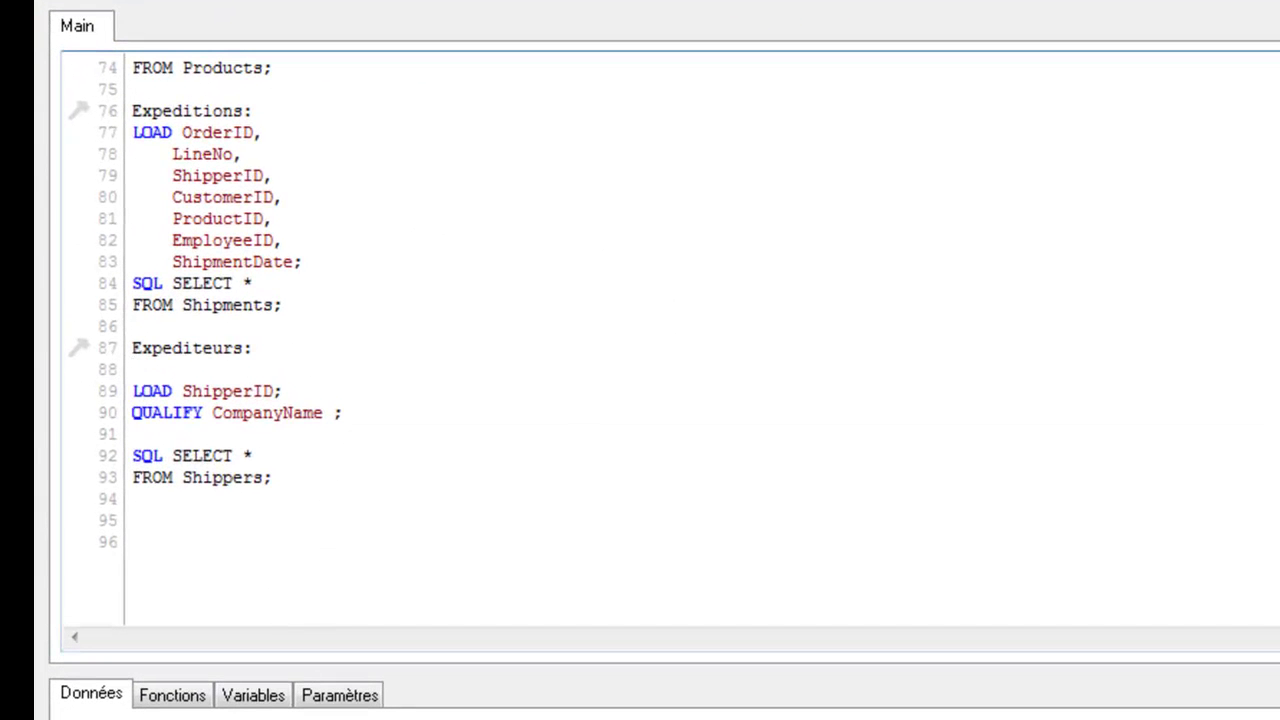
pyautogui.scroll(8, 640, 340)
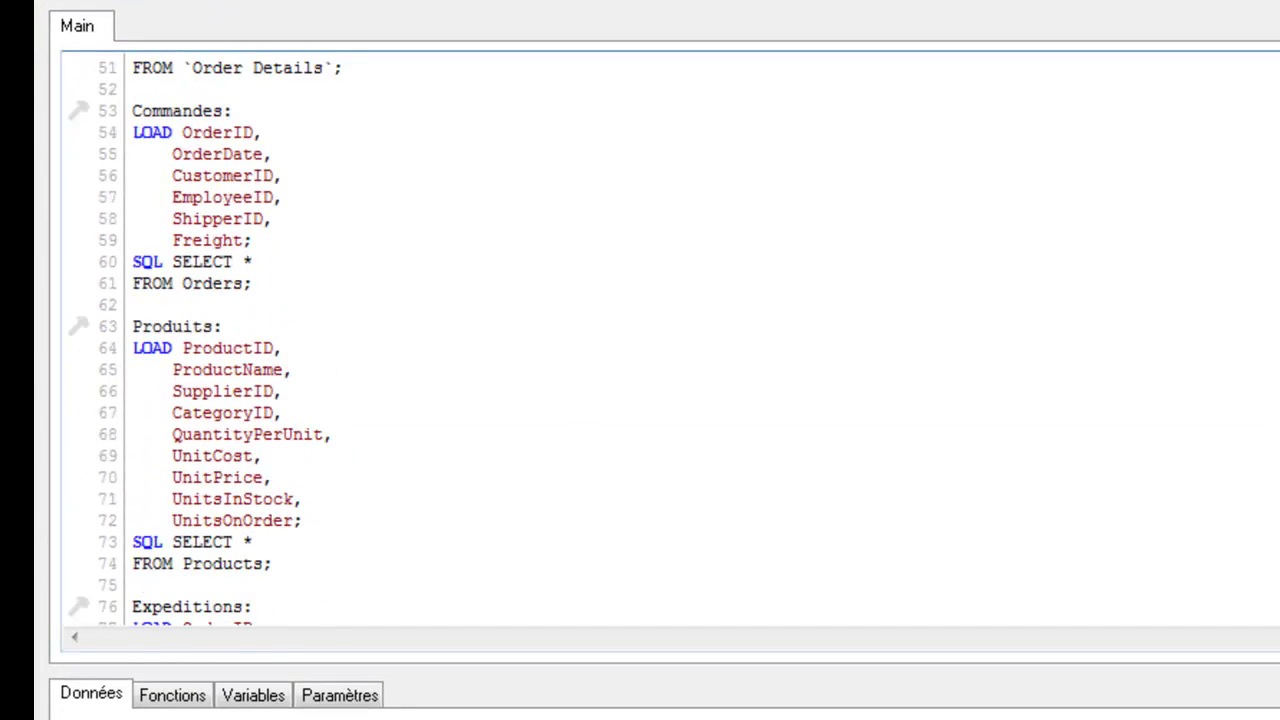
pyautogui.scroll(6, 640, 340)
pyautogui.scroll(1, 640, 340)
pyautogui.scroll(-9, 640, 340)
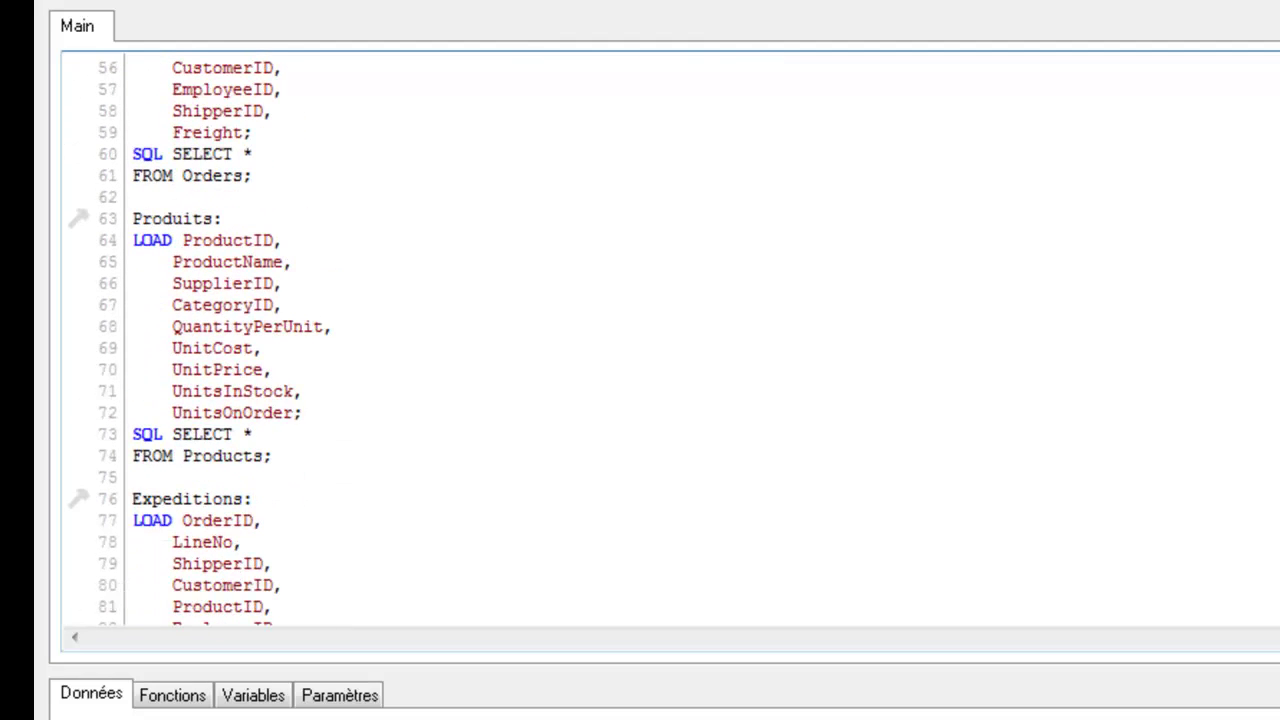
pyautogui.scroll(-4, 640, 340)
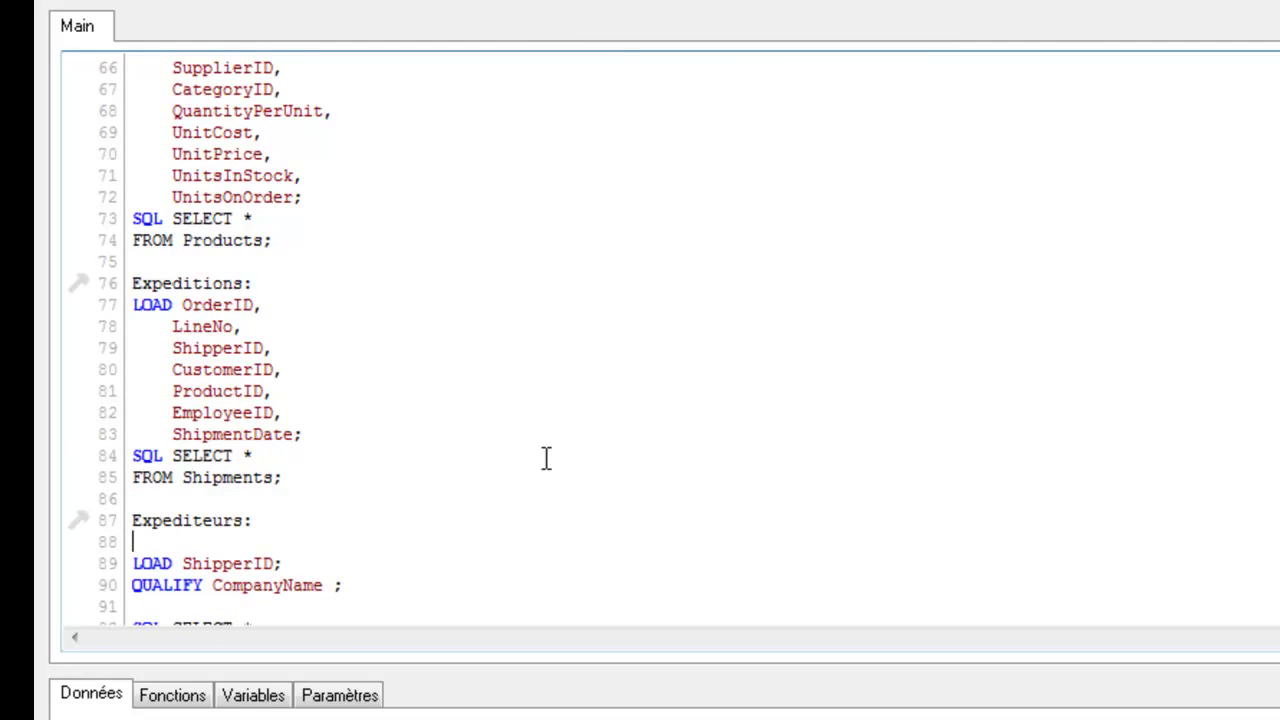
pyautogui.write('//')
pyautogui.click(164, 391)
pyautogui.write('//')
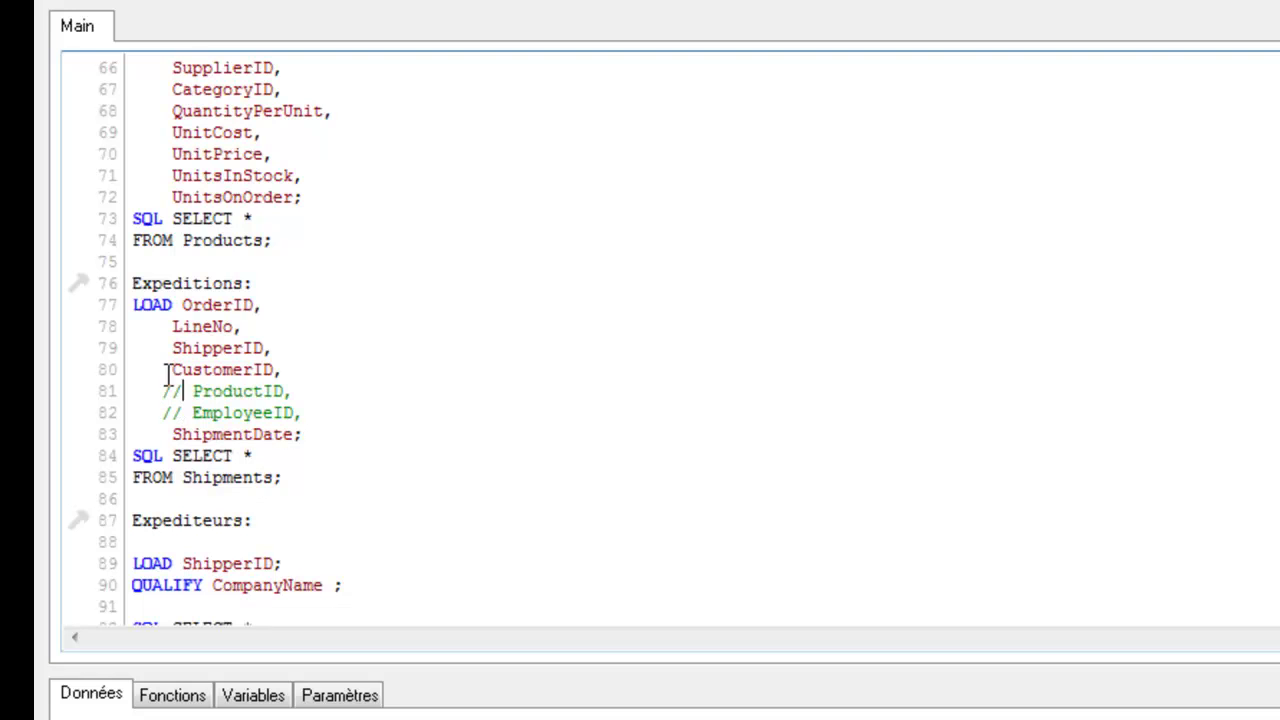
pyautogui.write('//')
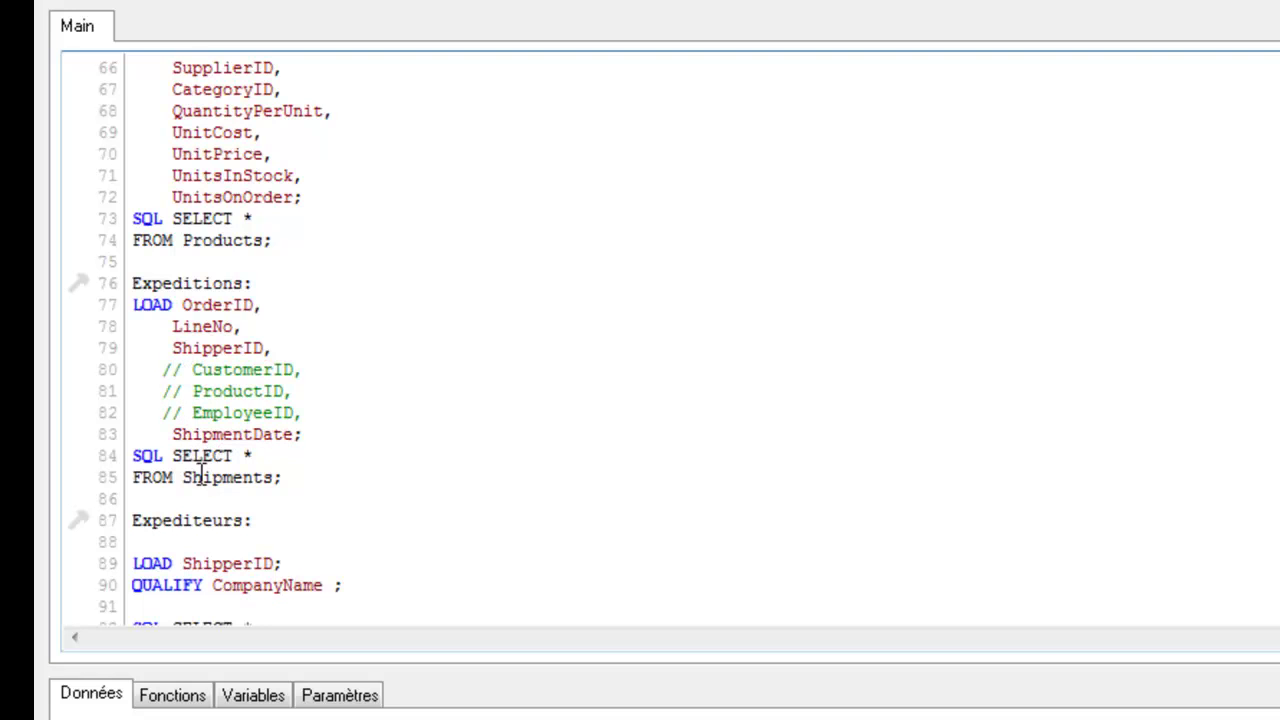
pyautogui.click(164, 348)
pyautogui.write('//')
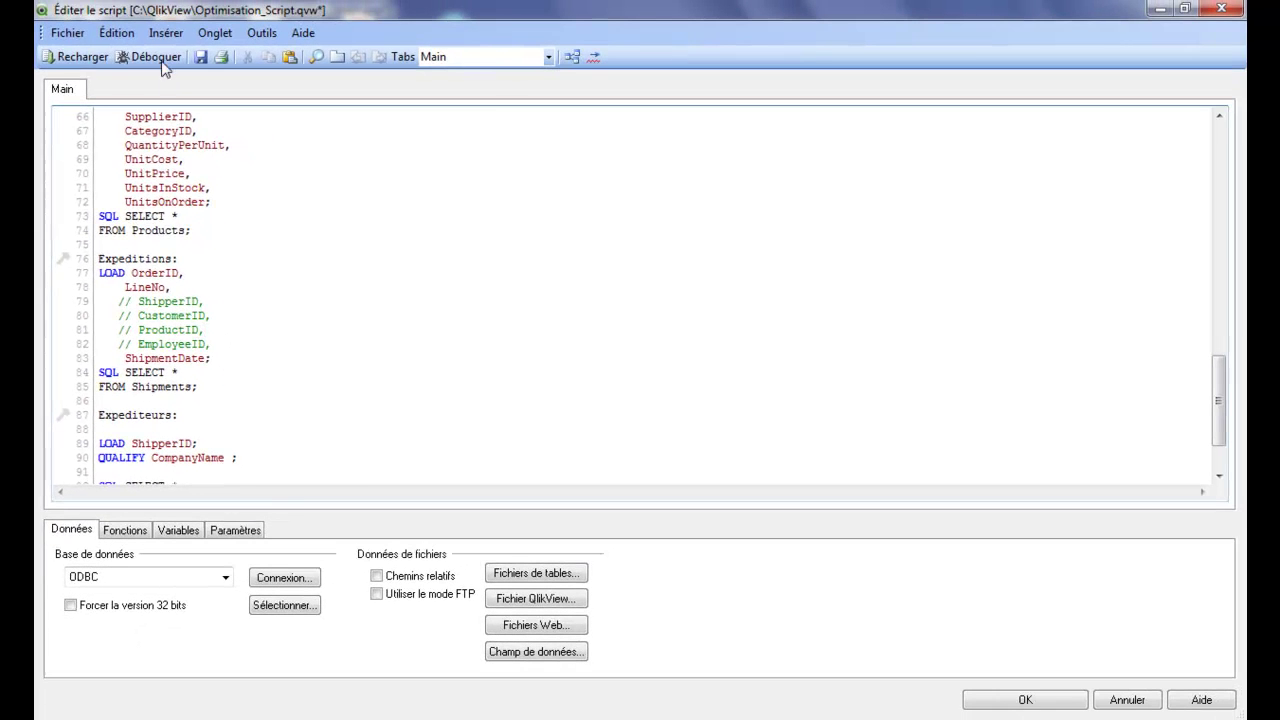
# Reload the data with the edited script and show the table viewer in automatic layout
pyautogui.click(75, 57)
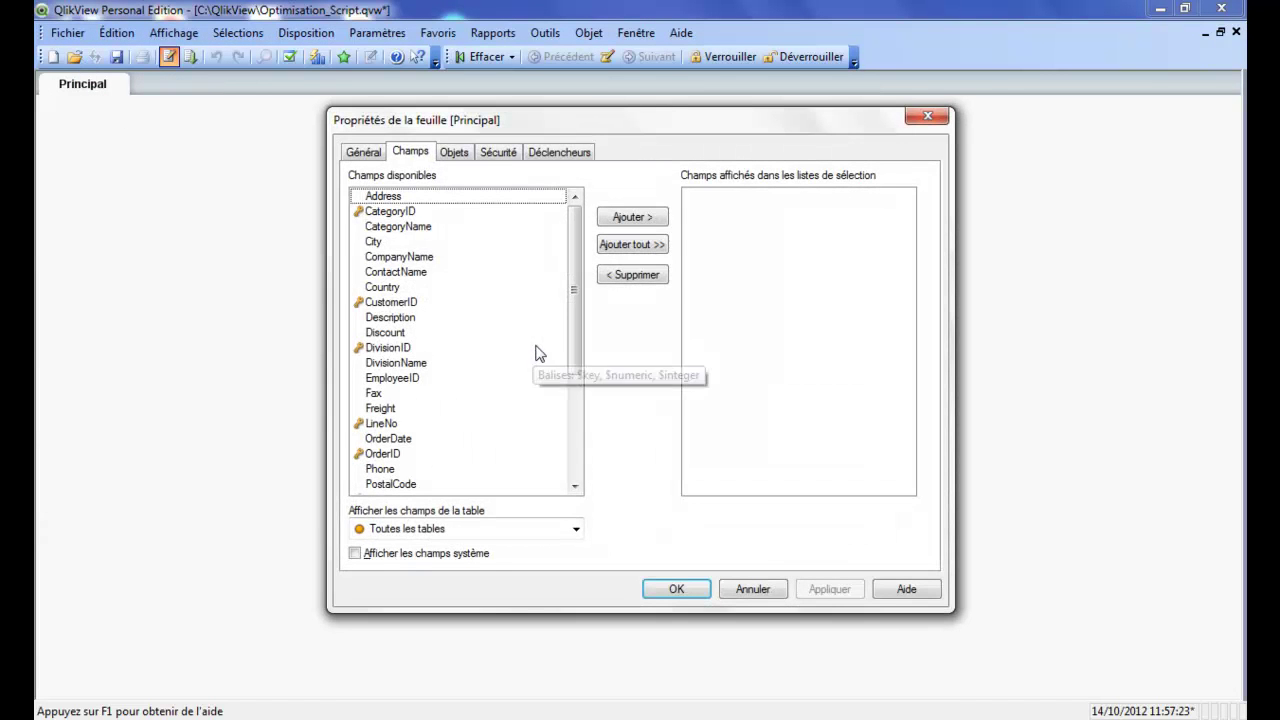
pyautogui.click(920, 120)
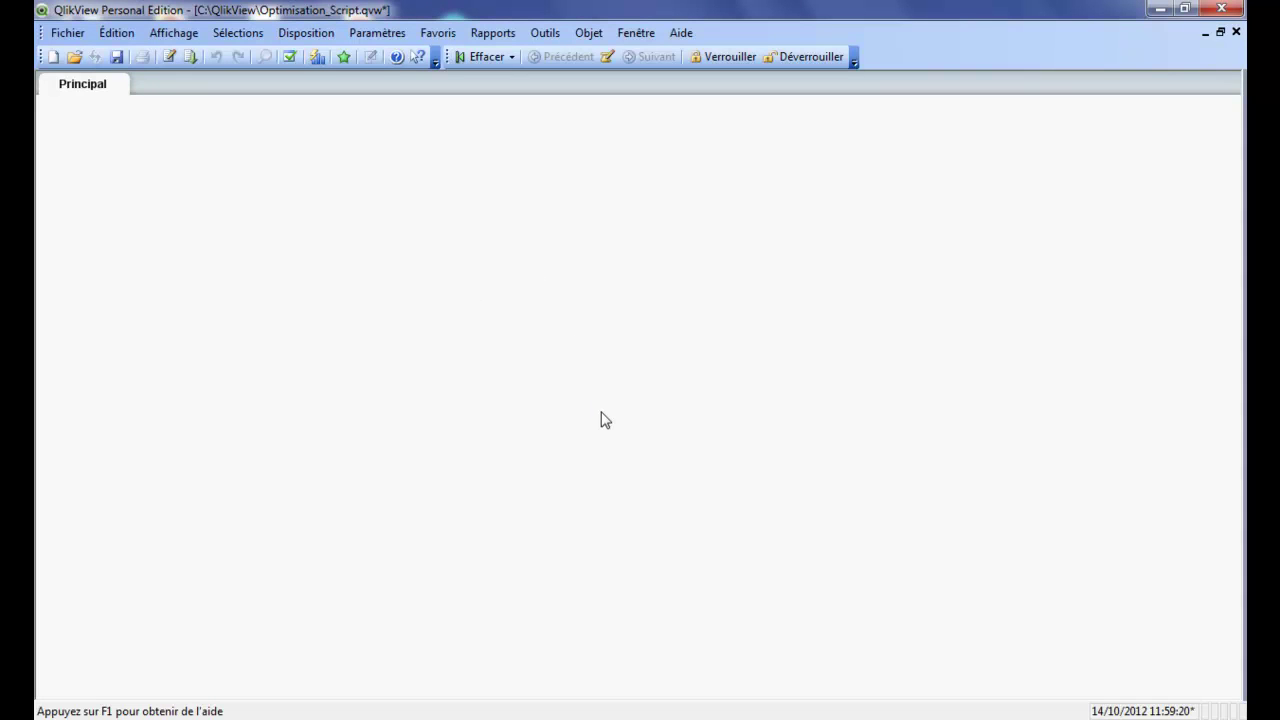
pyautogui.hotkey('ctrl', 't')
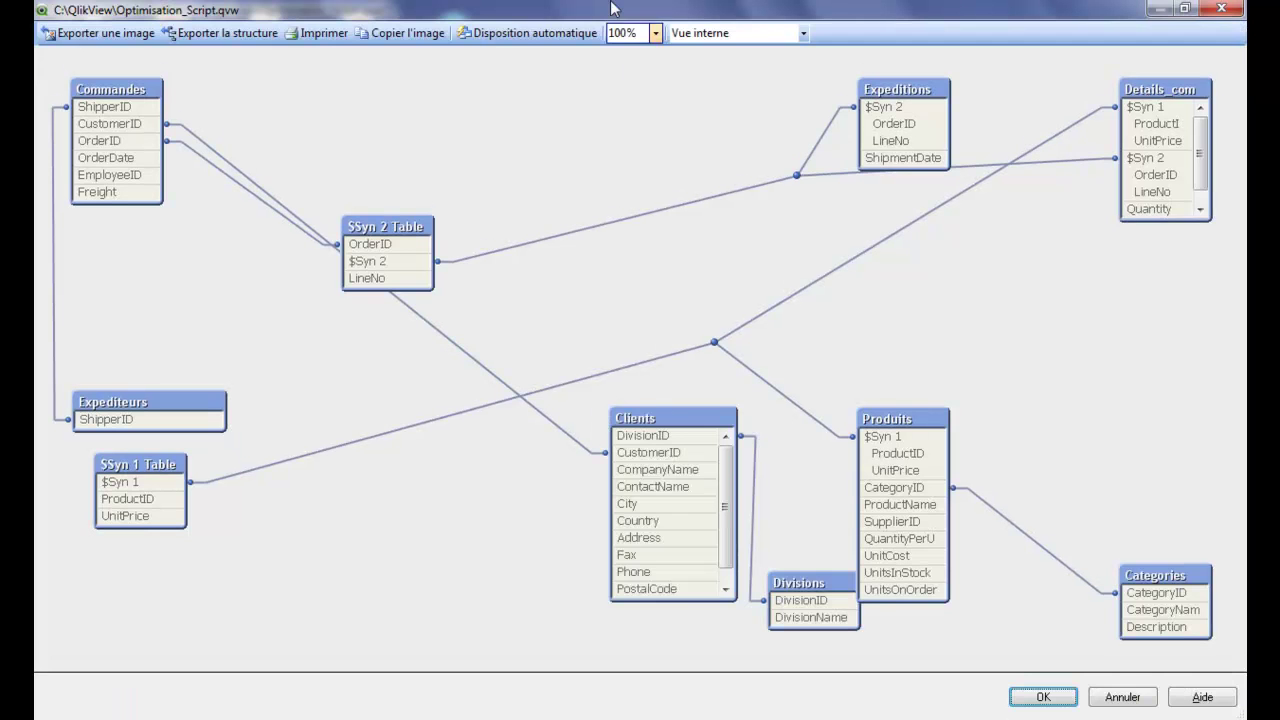
pyautogui.click(540, 33)
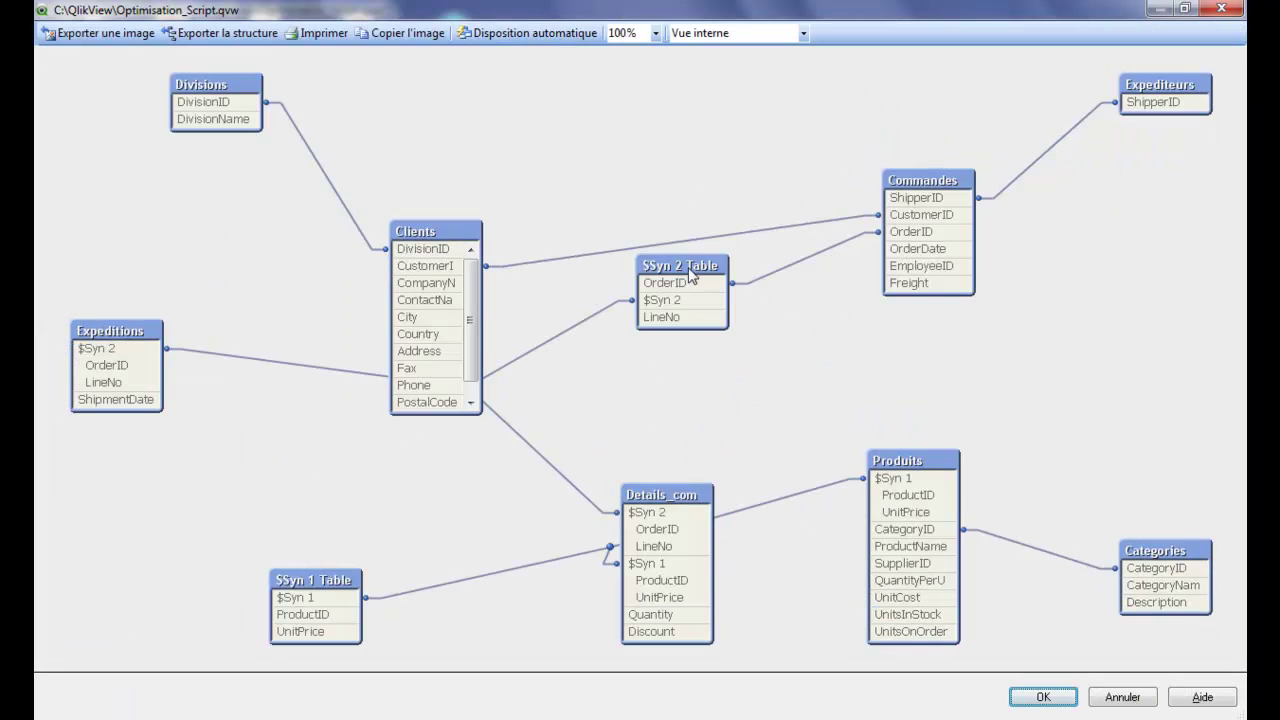
# Reposition the Clients, Commandes, Expeditions, $Syn 2 and $Syn 1 tables so their links run clear of each other
pyautogui.moveTo(690, 275); pyautogui.dragTo(641, 313)
pyautogui.moveTo(453, 231); pyautogui.dragTo(490, 133)
pyautogui.moveTo(930, 188); pyautogui.dragTo(827, 147)
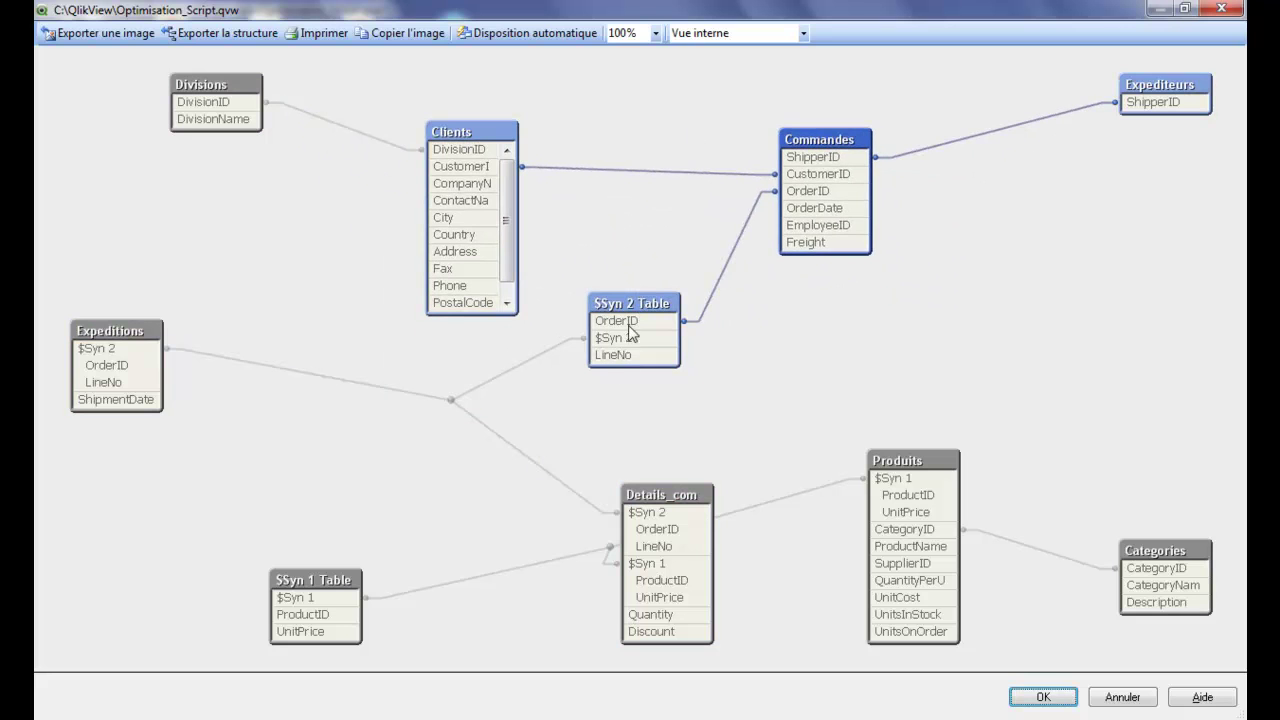
pyautogui.moveTo(631, 318); pyautogui.dragTo(627, 302)
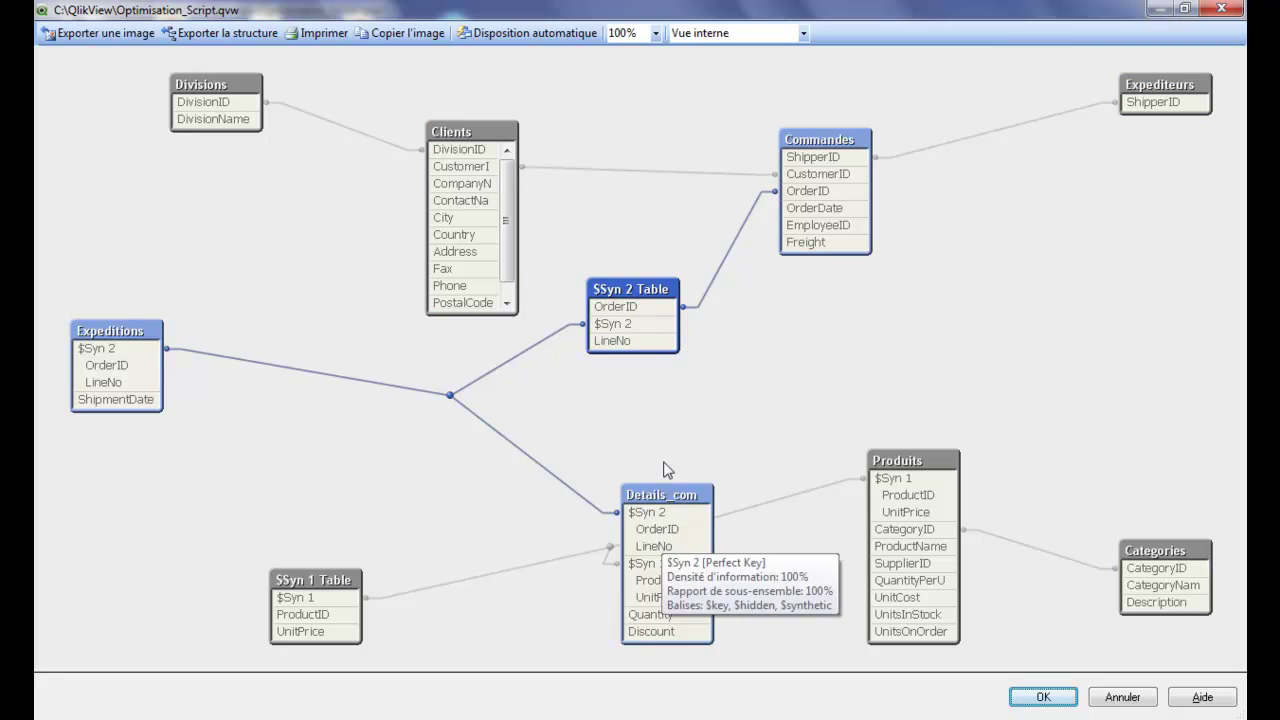
pyautogui.moveTo(150, 340); pyautogui.dragTo(376, 384)
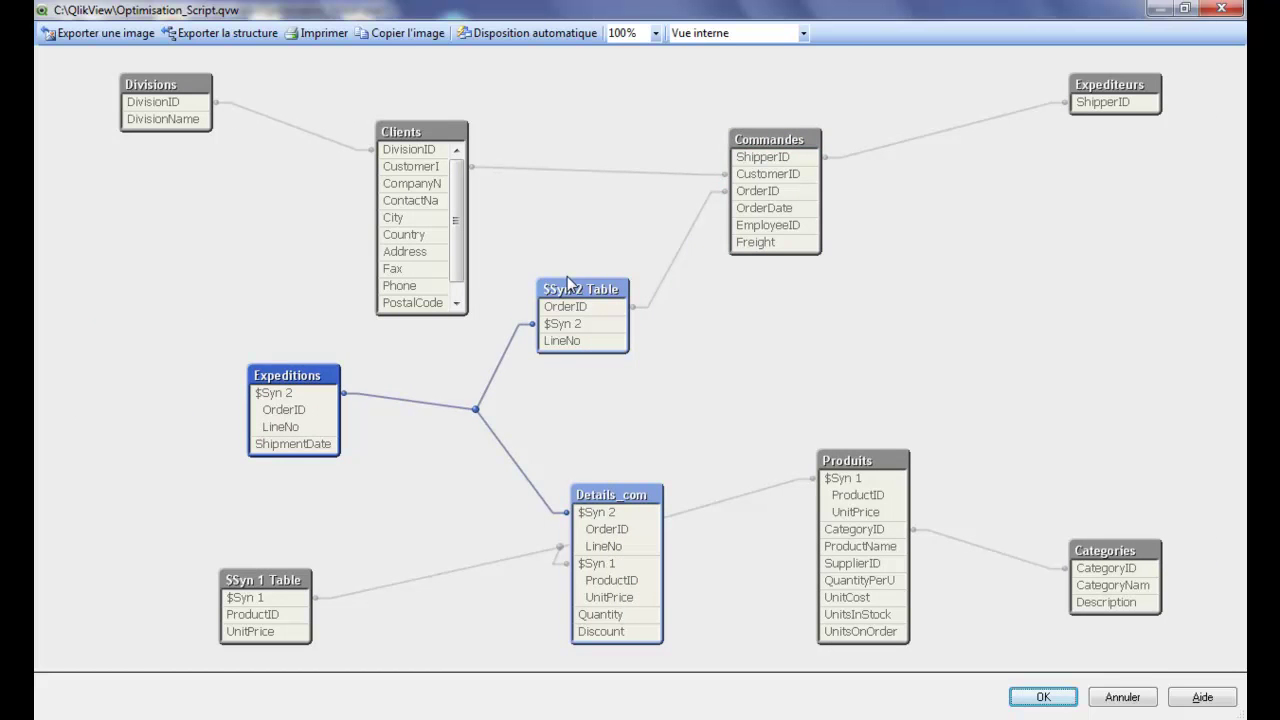
pyautogui.moveTo(298, 585); pyautogui.dragTo(812, 318)
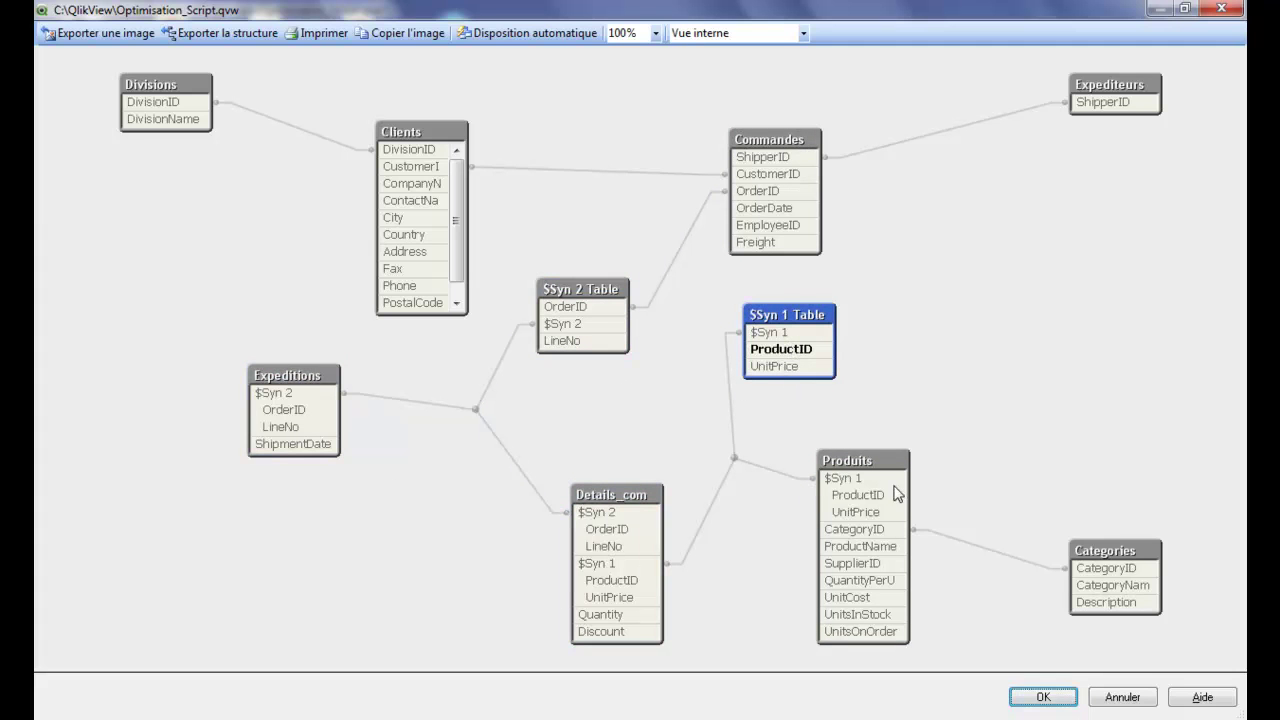
# Examine the UnitPrice field in the $Syn 1 table and close the table viewer
pyautogui.click(788, 368)
pyautogui.moveTo(764, 373)
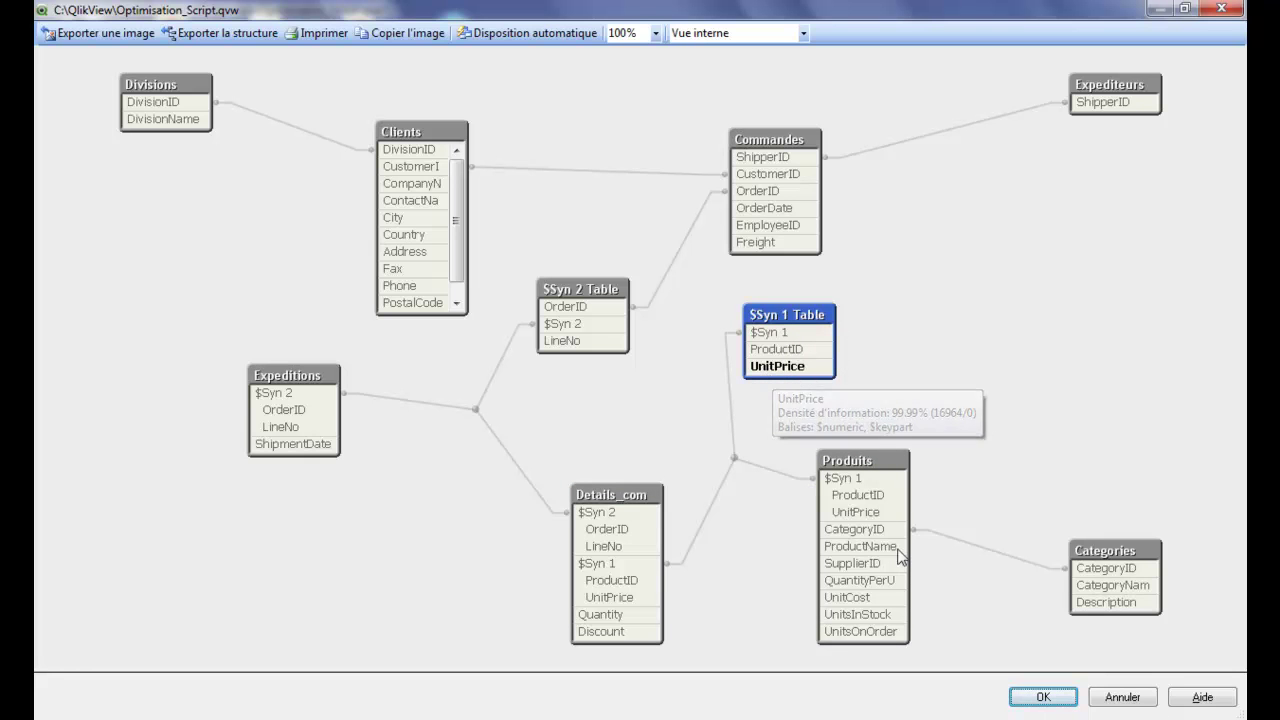
pyautogui.click(1058, 698)
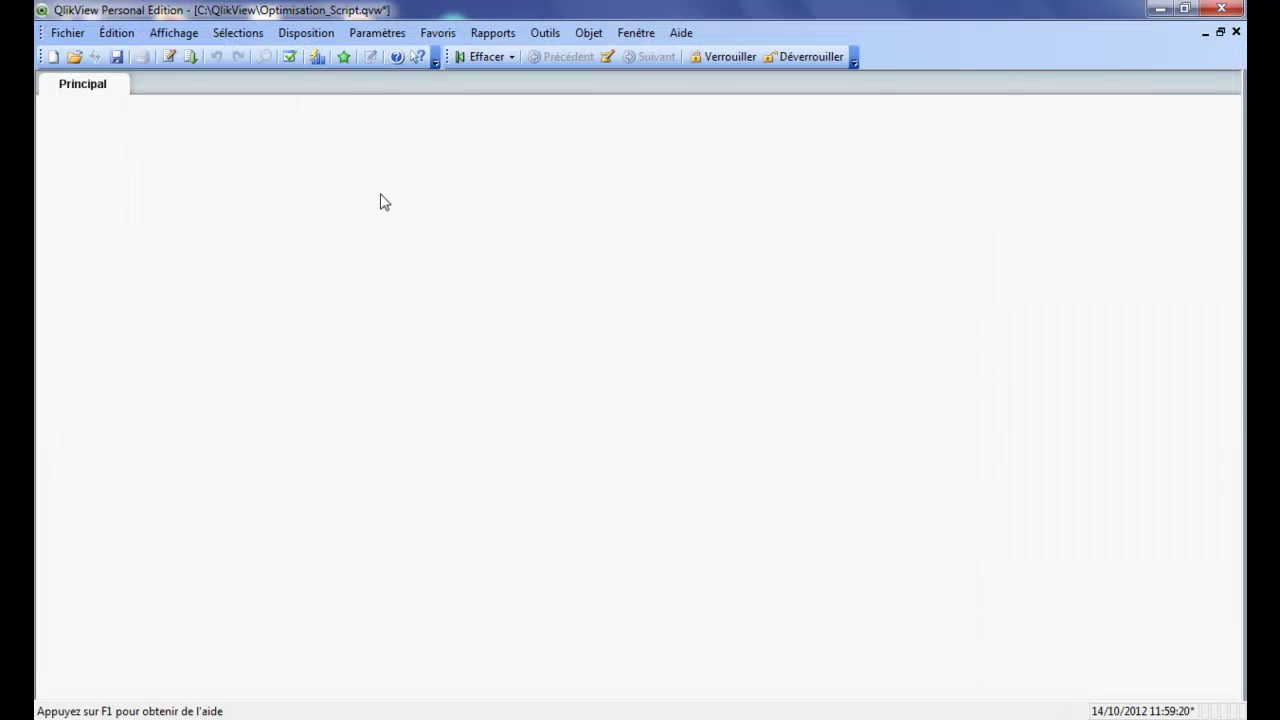
# In the script's Produits load statement, rename the UnitPrice field with the alias as PrixUnitaire
pyautogui.click(168, 57)
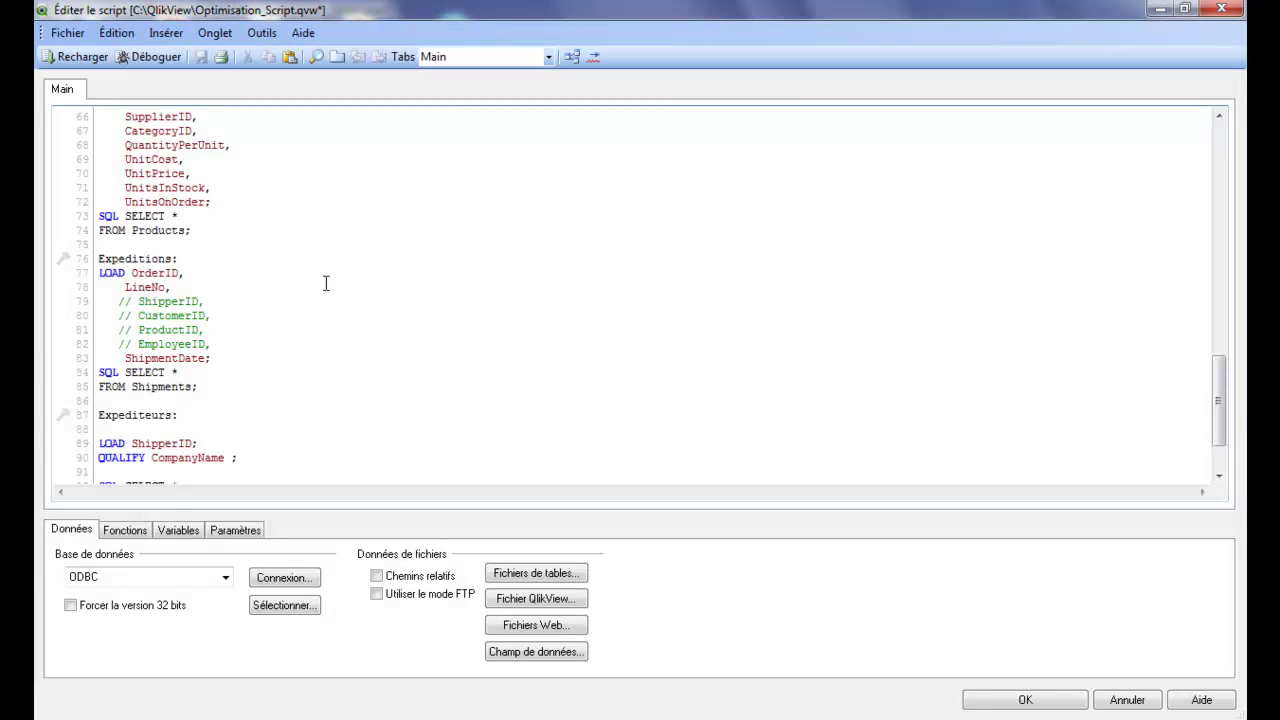
pyautogui.click(189, 173)
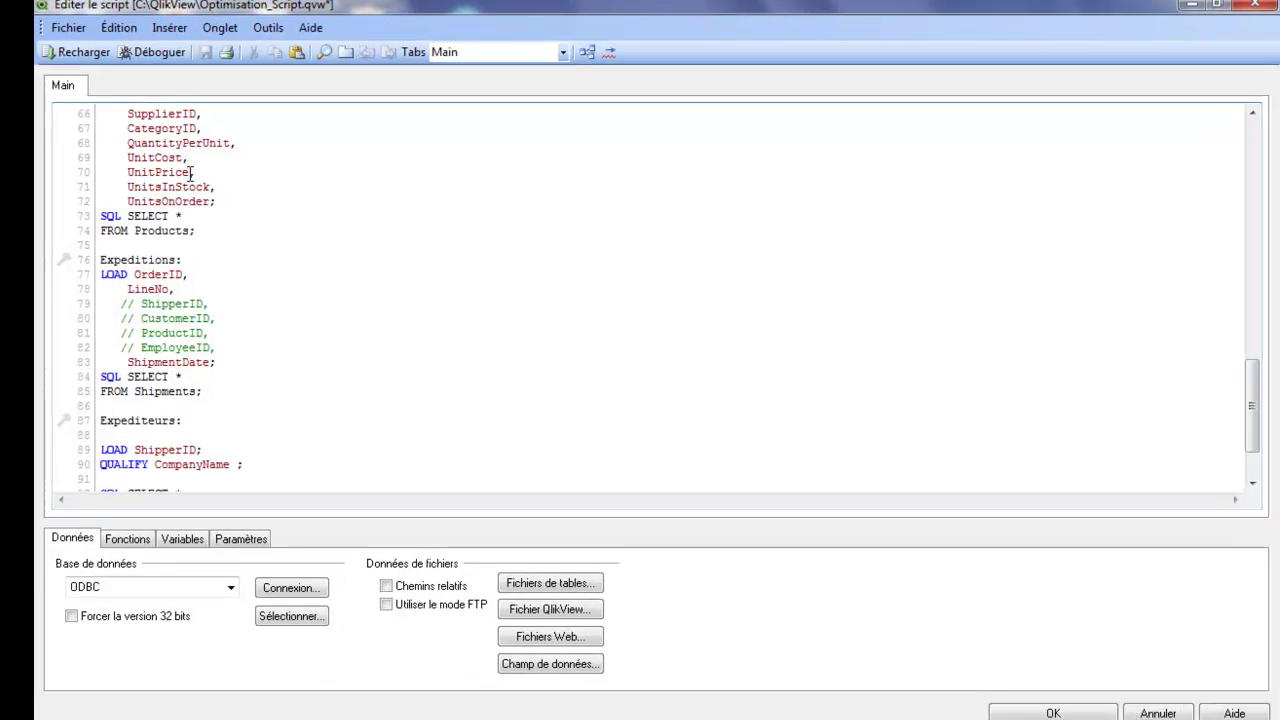
pyautogui.write('as Prix')
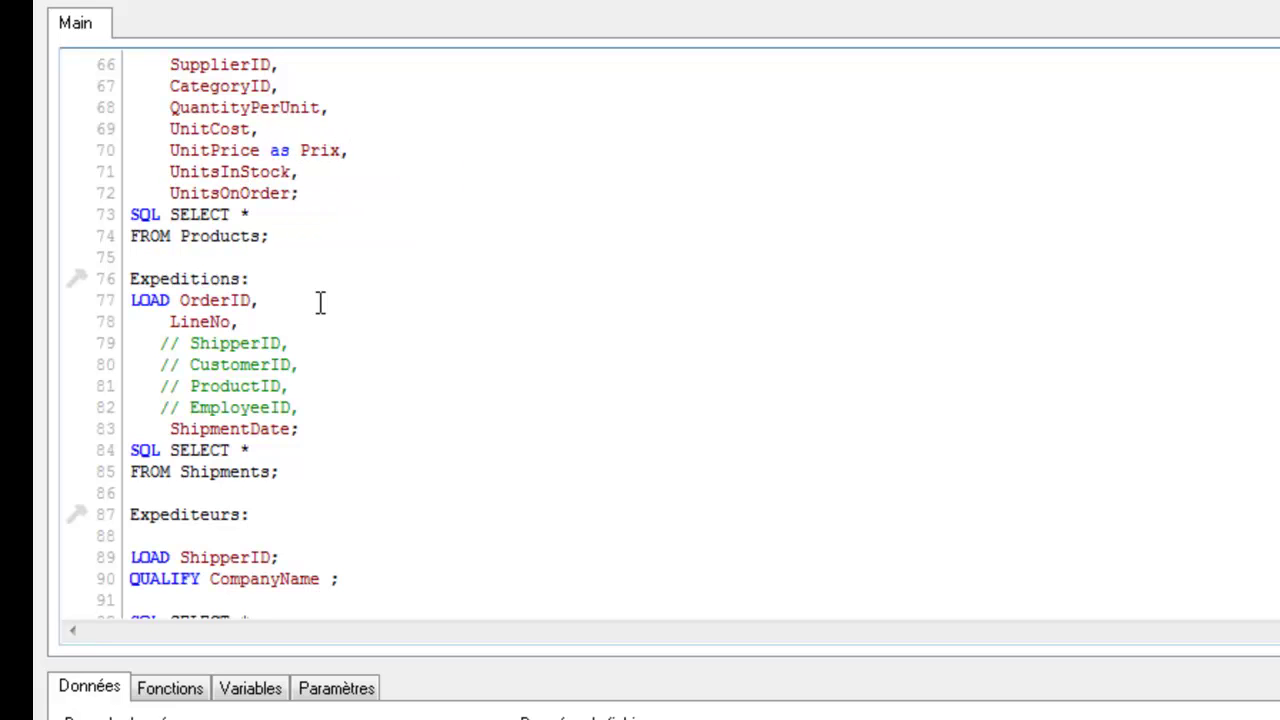
pyautogui.write('Unitaire')
# Reload the data with the renamed field and lay out the tables automatically in the table viewer
pyautogui.click(34, 49)
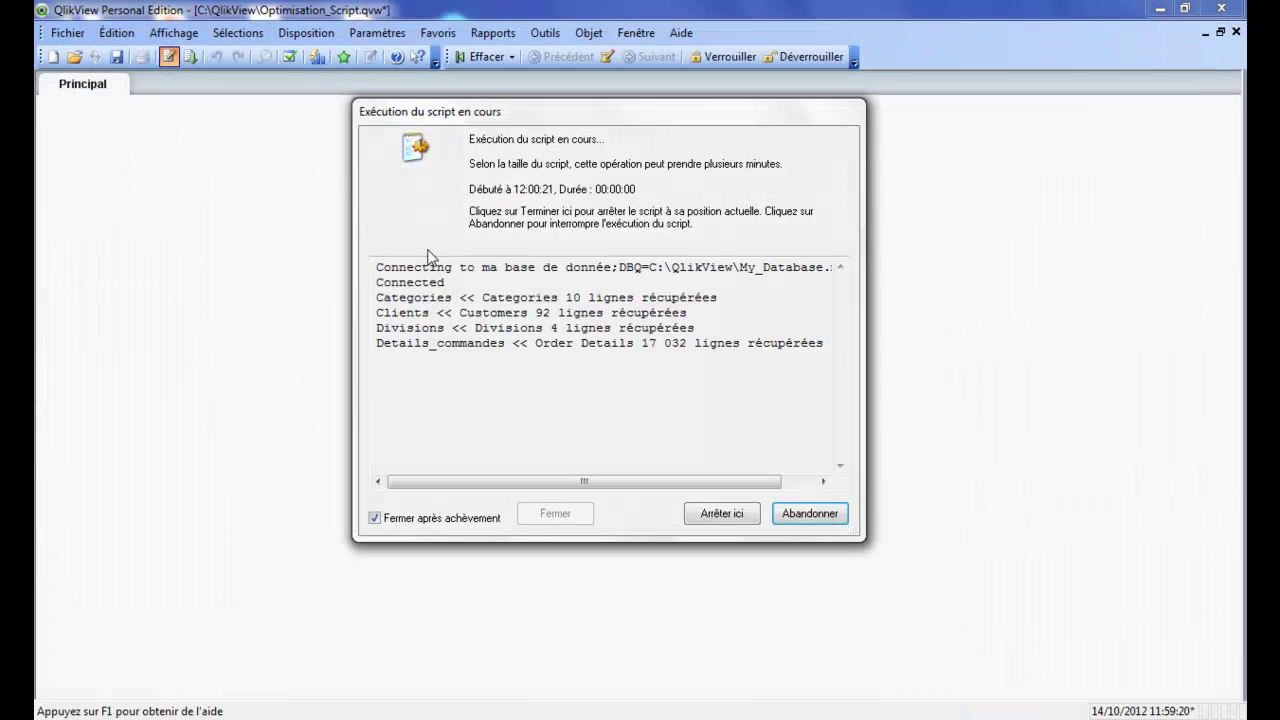
pyautogui.press('Escape')
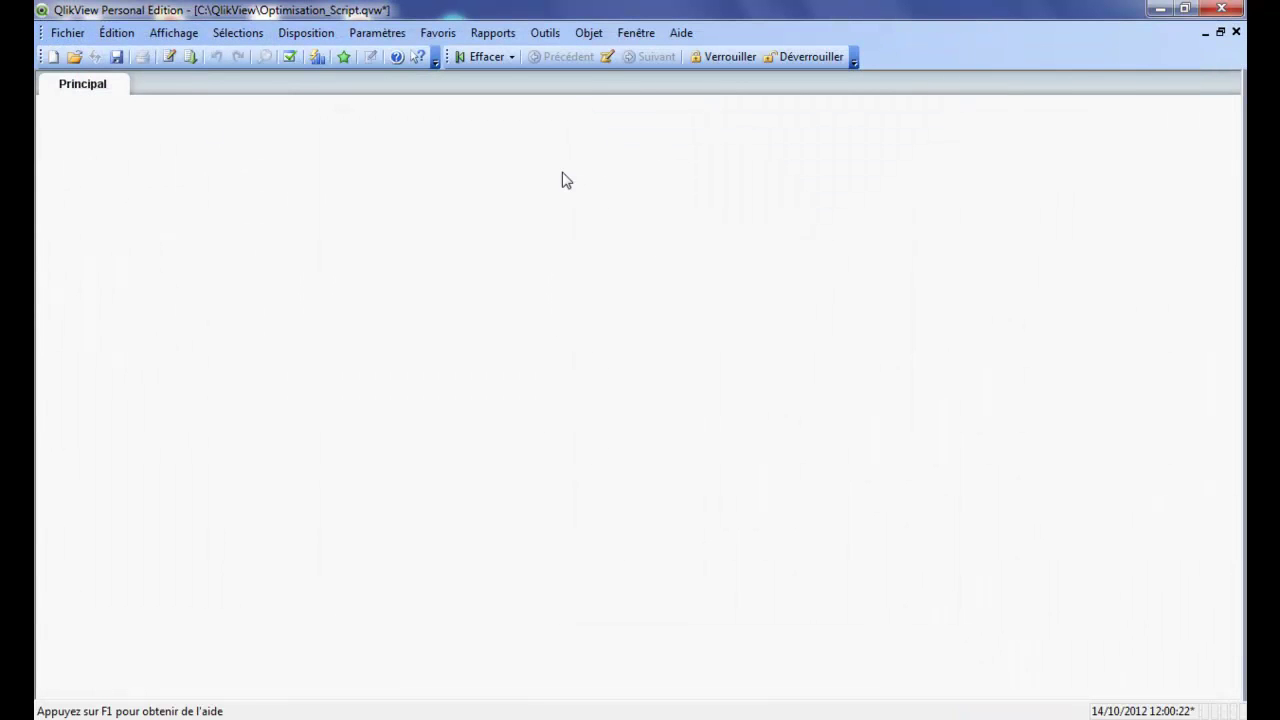
pyautogui.hotkey('ctrl', 't')
pyautogui.click(507, 34)
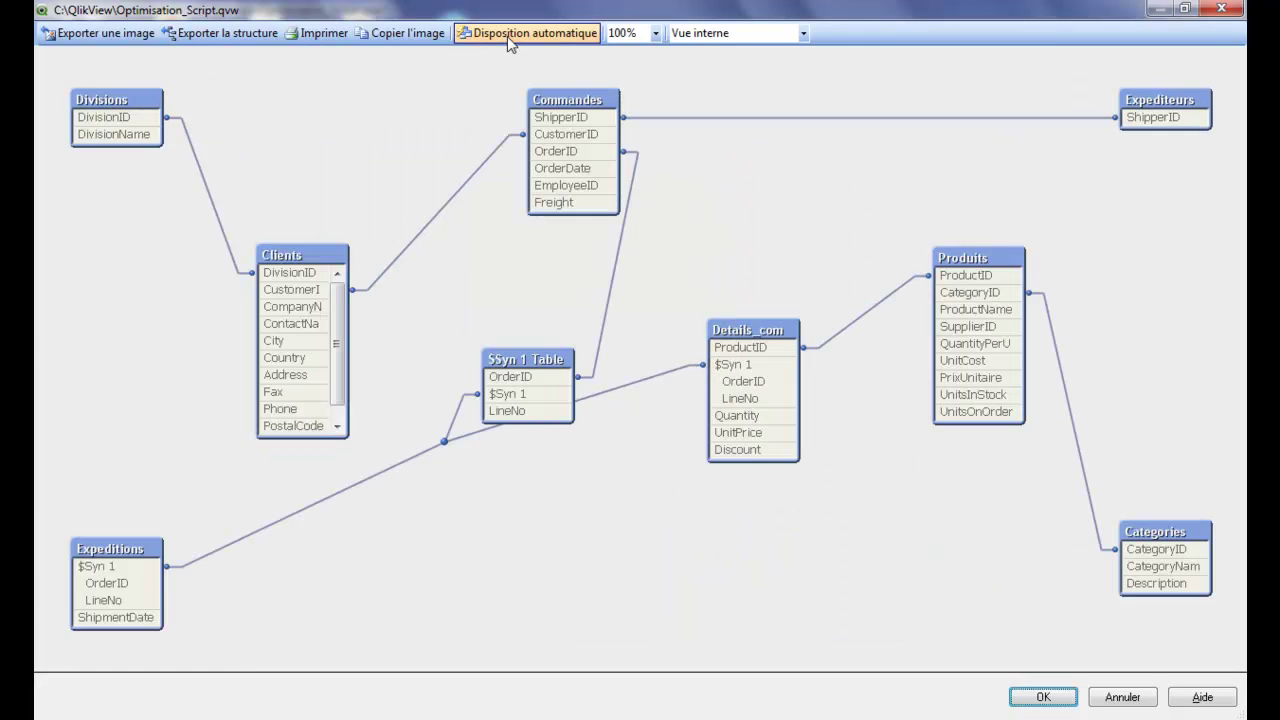
# Reposition the Expeditions, $Syn 1 and Details_com tables so the synthetic key's links are clearly separated
pyautogui.moveTo(140, 549); pyautogui.dragTo(452, 501)
pyautogui.moveTo(532, 387); pyautogui.dragTo(781, 230)
pyautogui.moveTo(745, 360); pyautogui.dragTo(745, 433)
pyautogui.moveTo(770, 228); pyautogui.dragTo(756, 266)
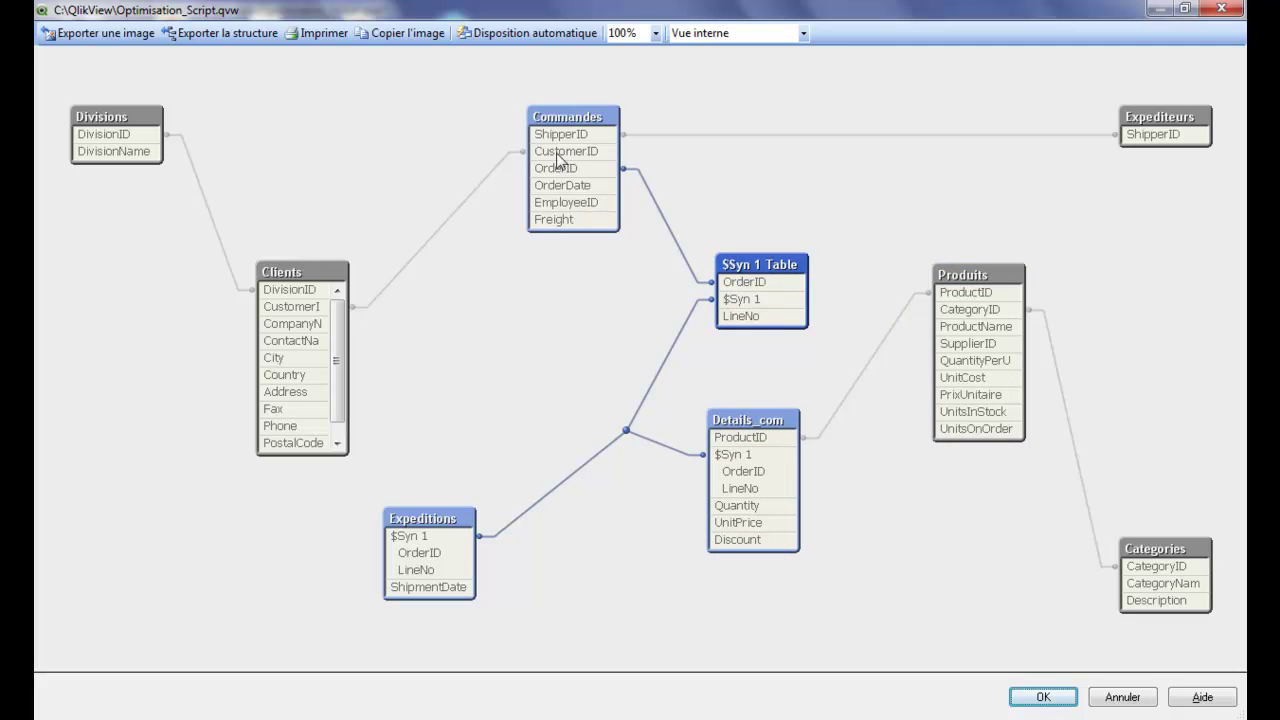
# Examine PrixUnitaire in Produits and the $Syn 1 key fields linking Details_com and Expeditions, and close the table viewer
pyautogui.click(966, 397)
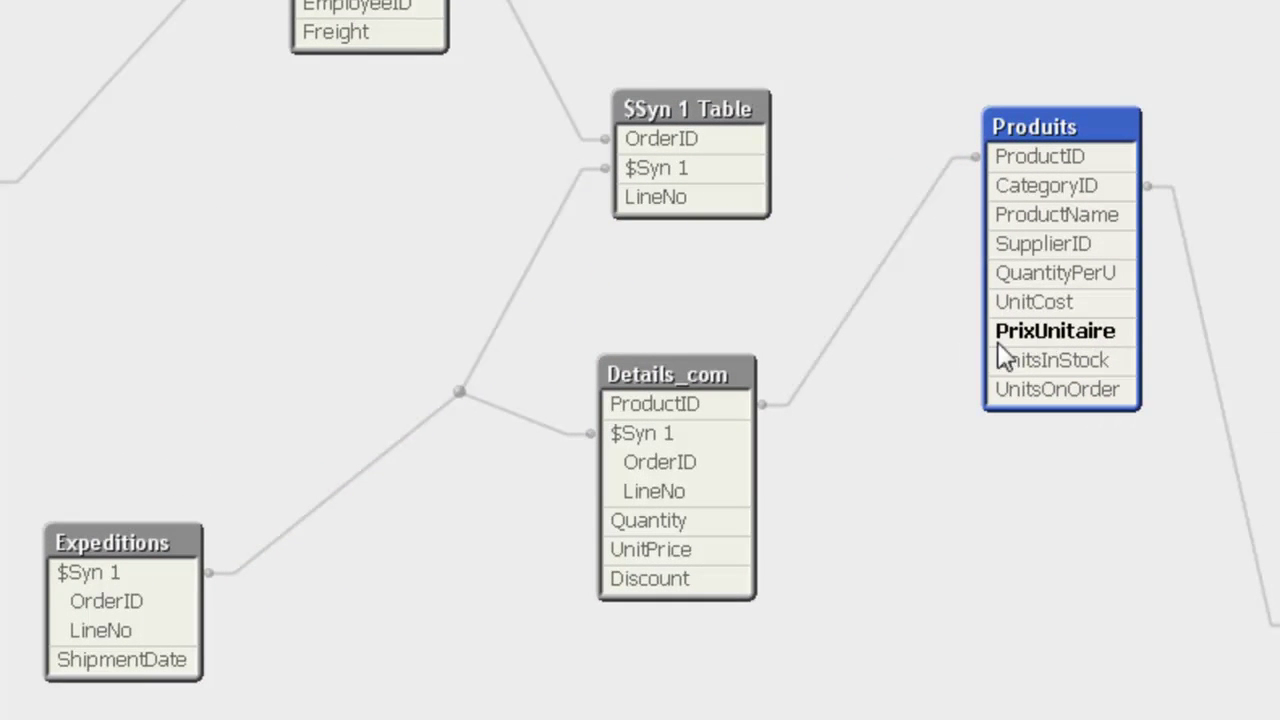
pyautogui.moveTo(1050, 337)
pyautogui.click(686, 112)
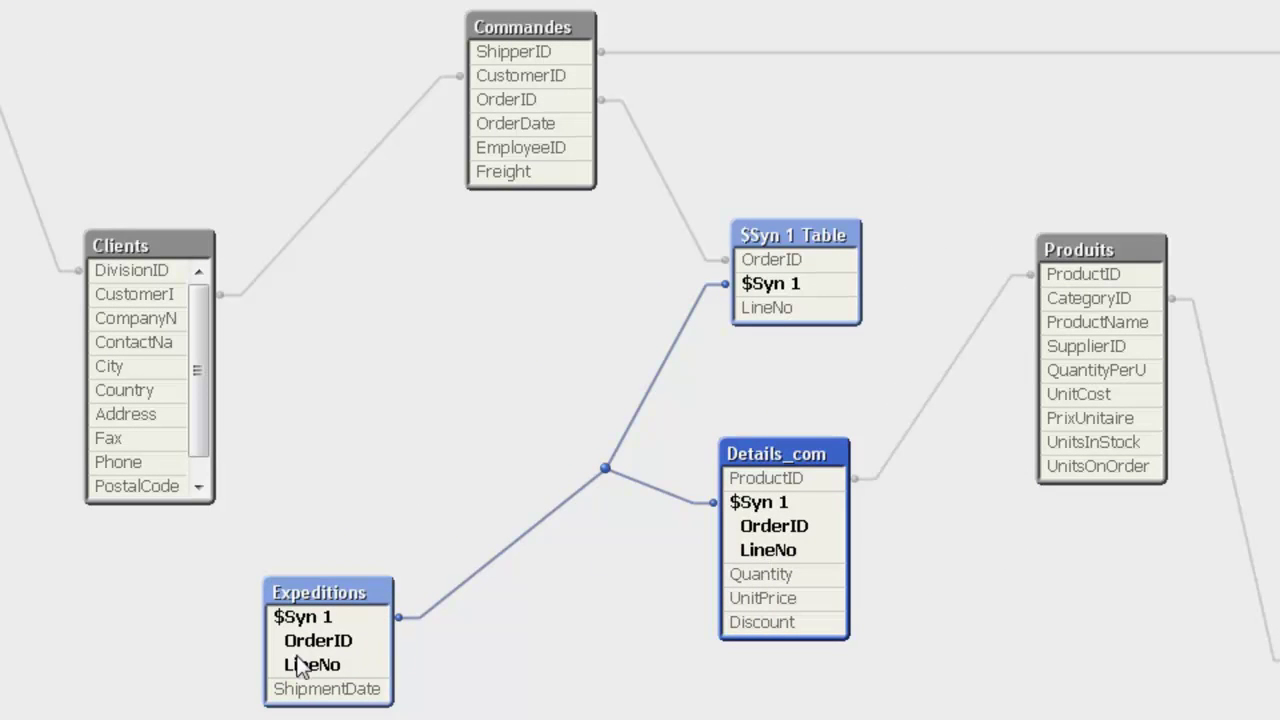
pyautogui.moveTo(312, 656)
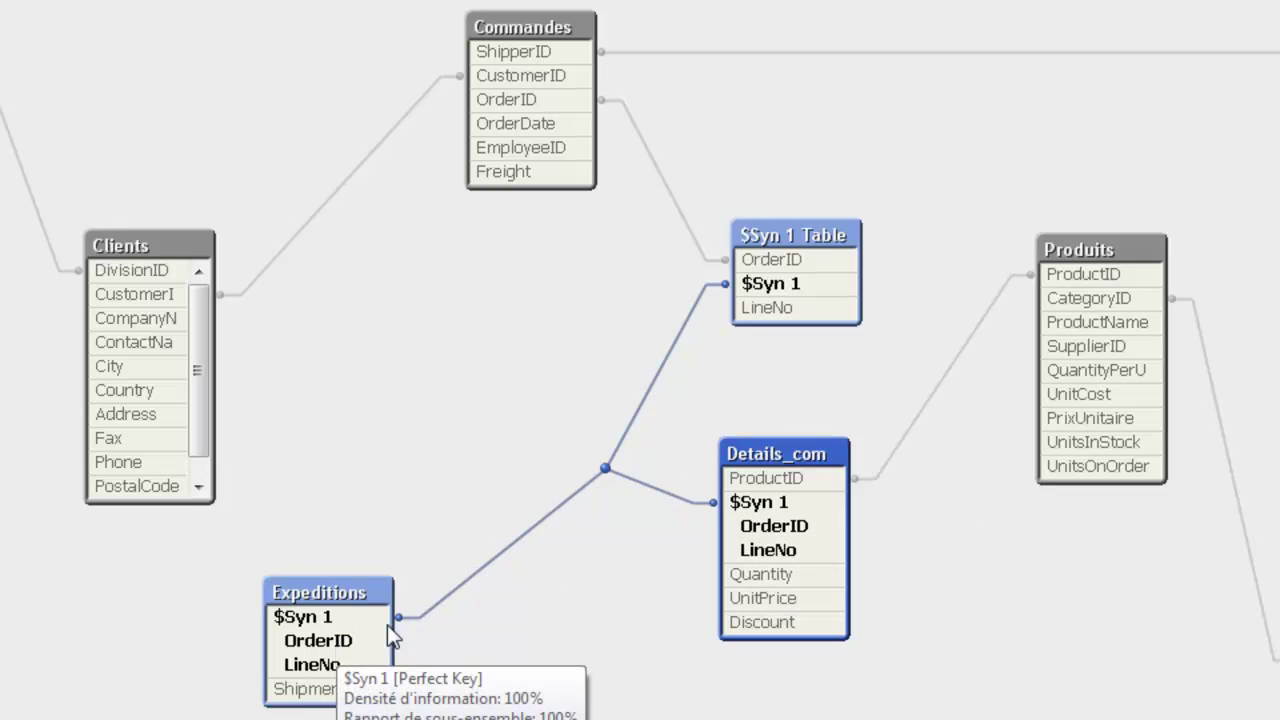
pyautogui.moveTo(806, 531)
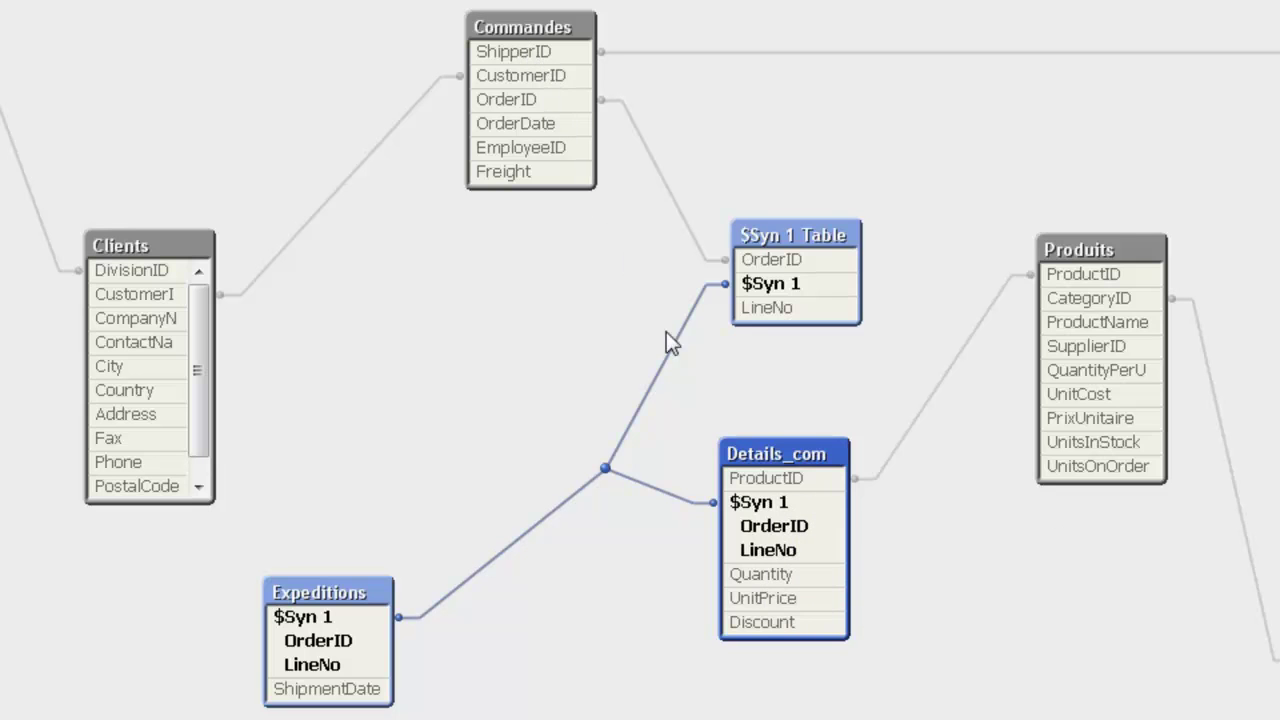
pyautogui.moveTo(752, 540)
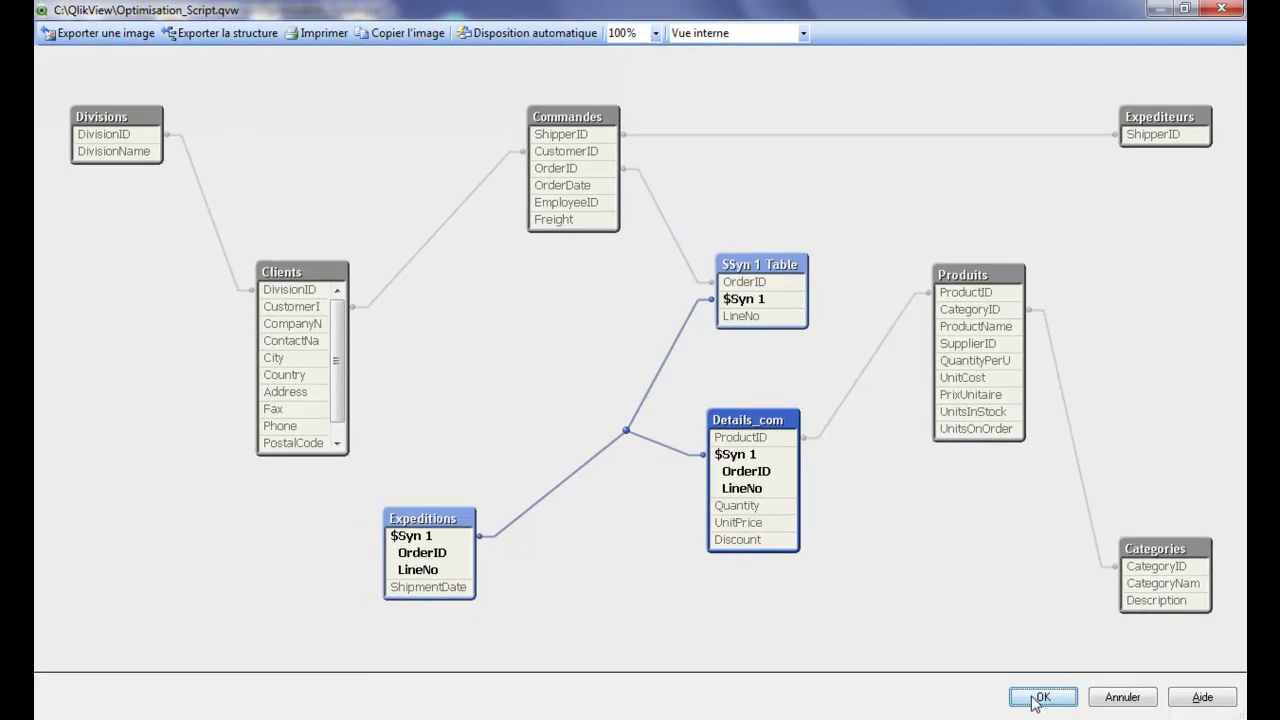
pyautogui.click(1040, 697)
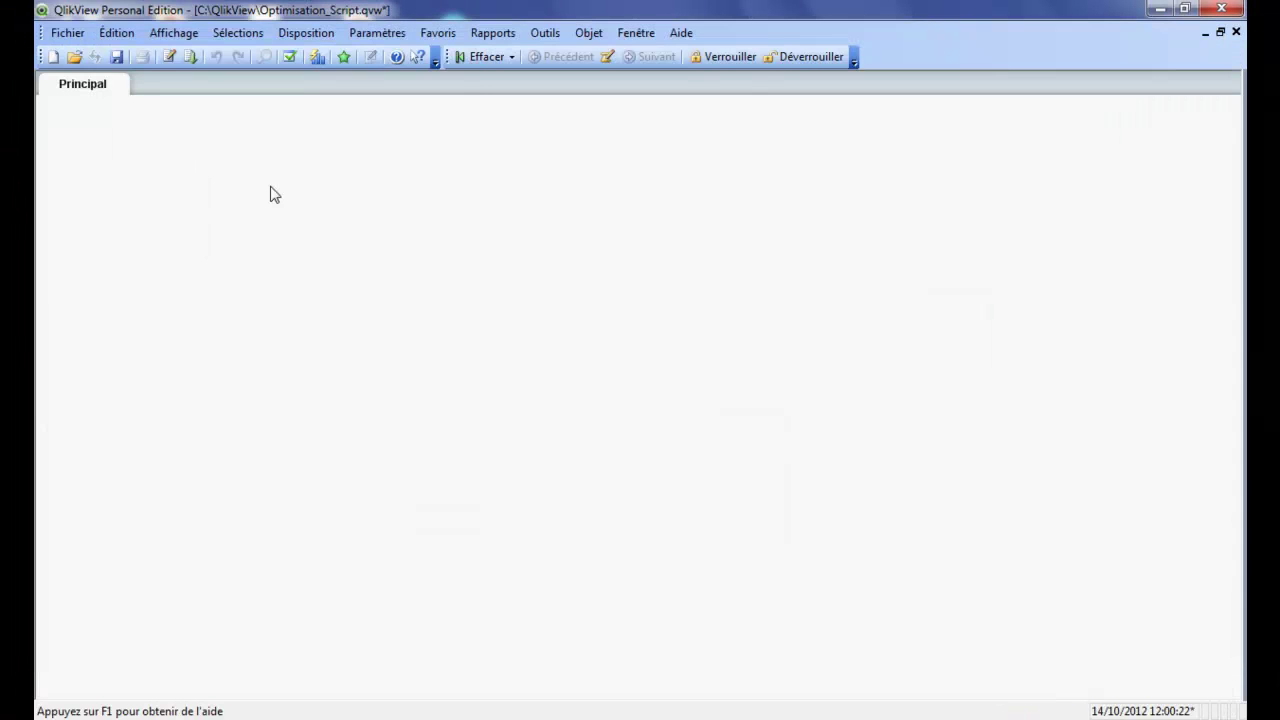
# Open the load script and start an AutoNumberHash128 expression on a new line below LineNo in the Expeditions load statement
pyautogui.click(169, 56)
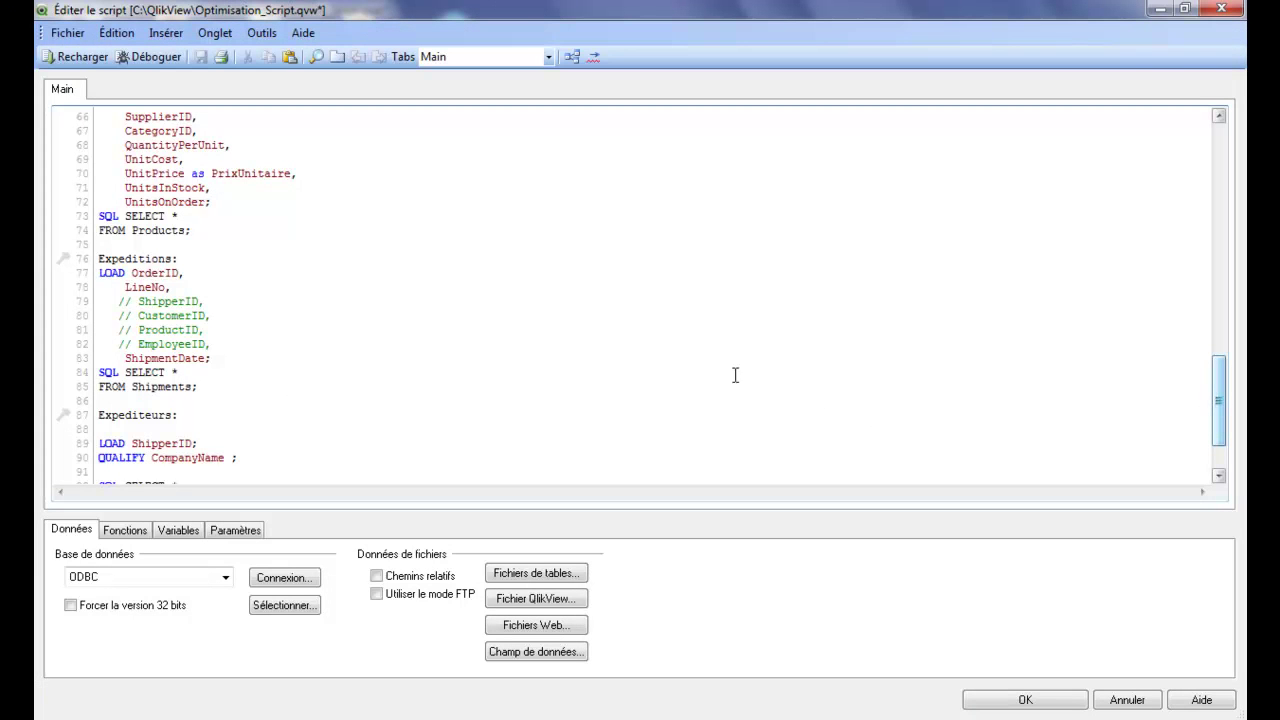
pyautogui.press('Return')
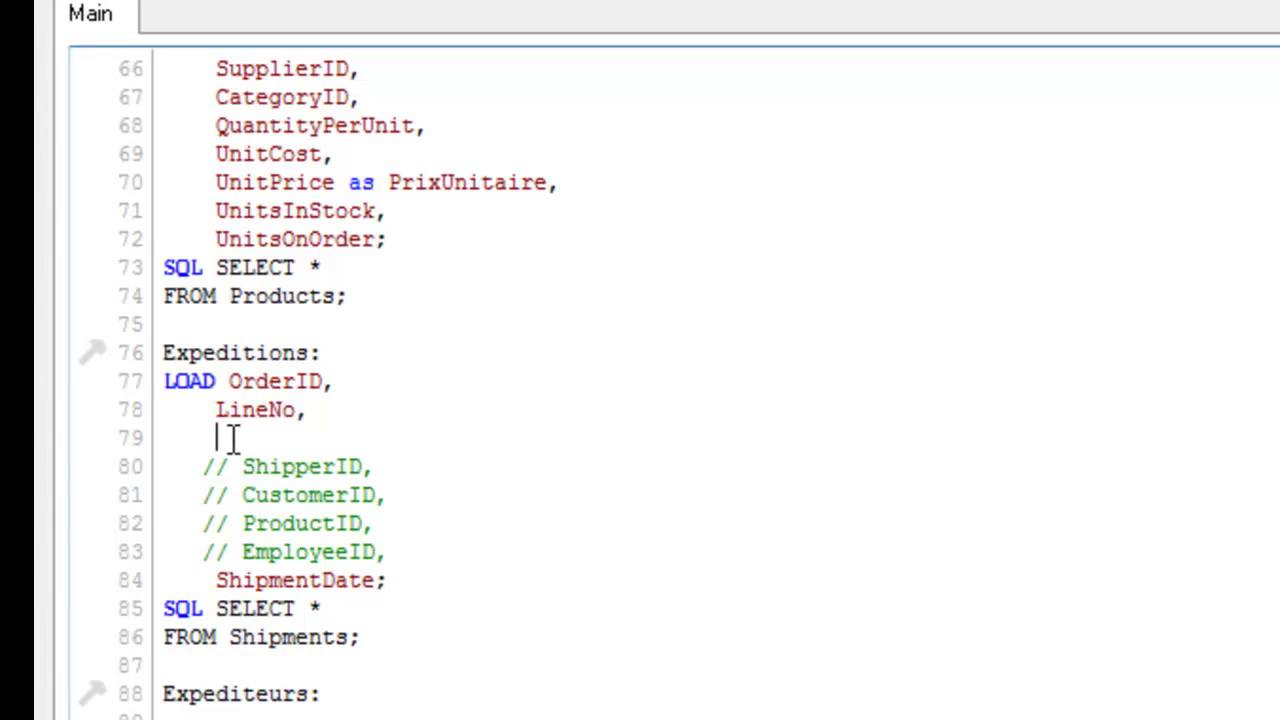
pyautogui.write('A')
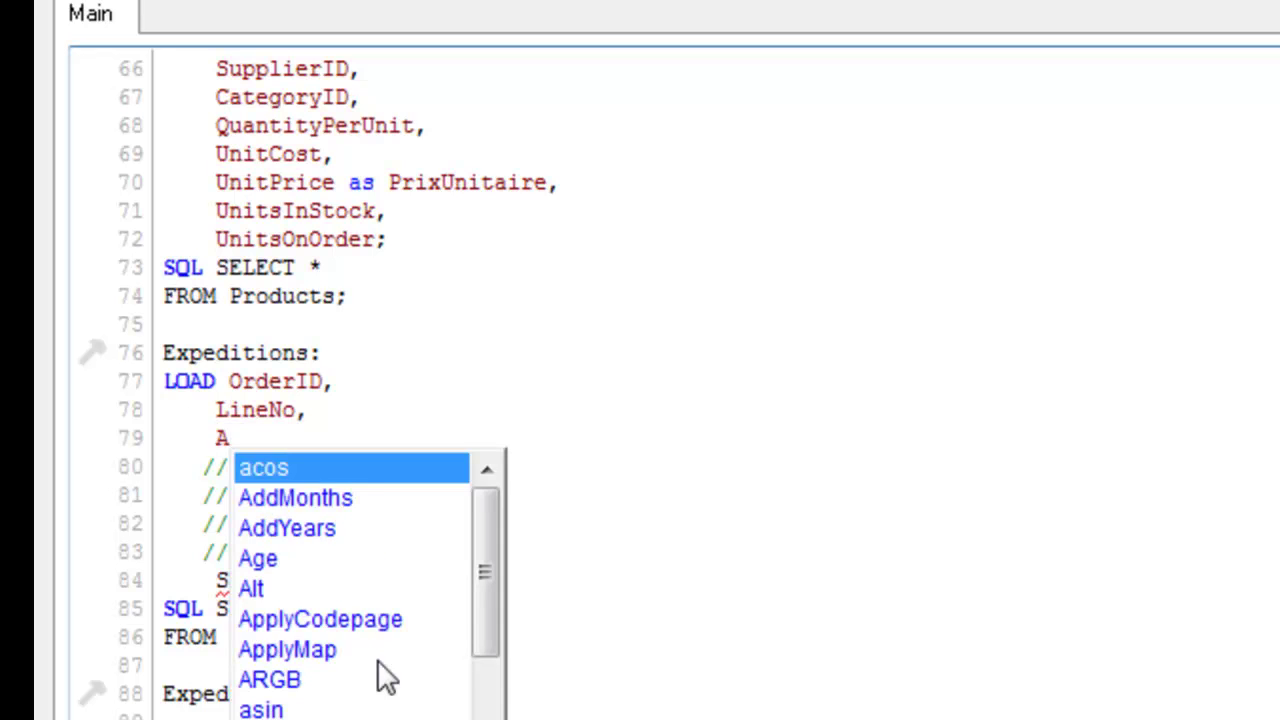
pyautogui.write('ut')
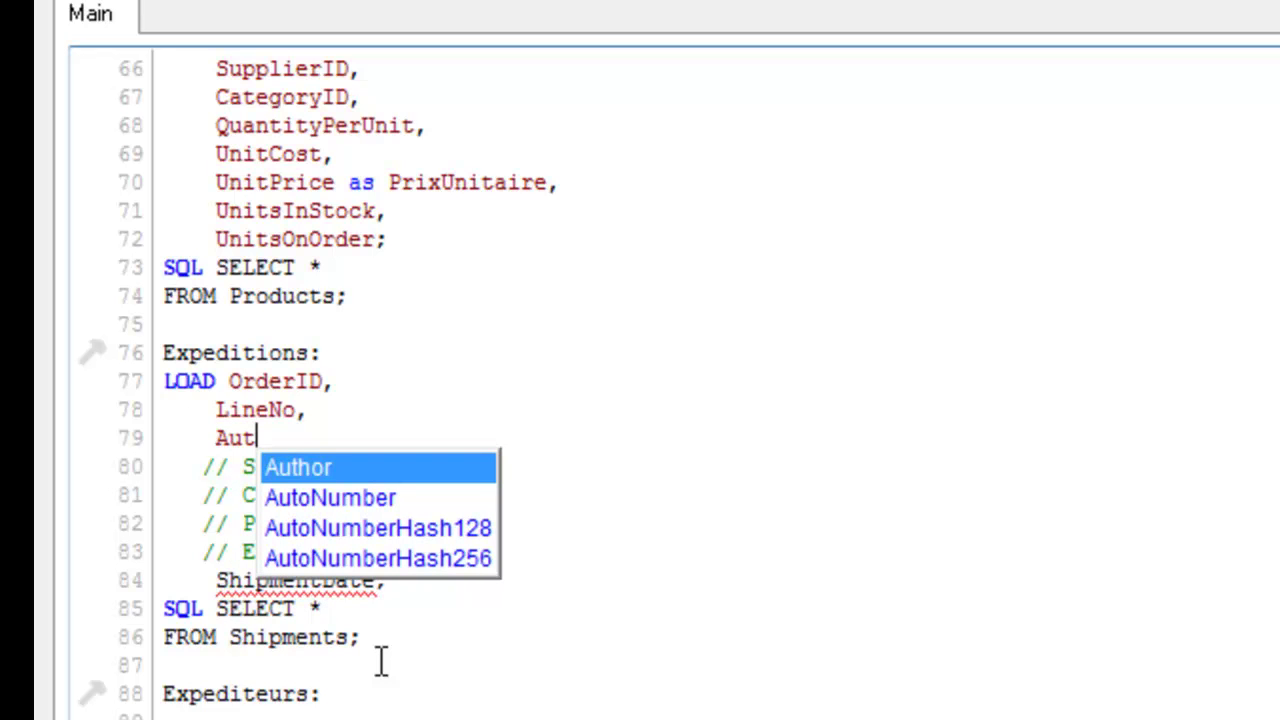
pyautogui.press('Down')
pyautogui.press('Down')
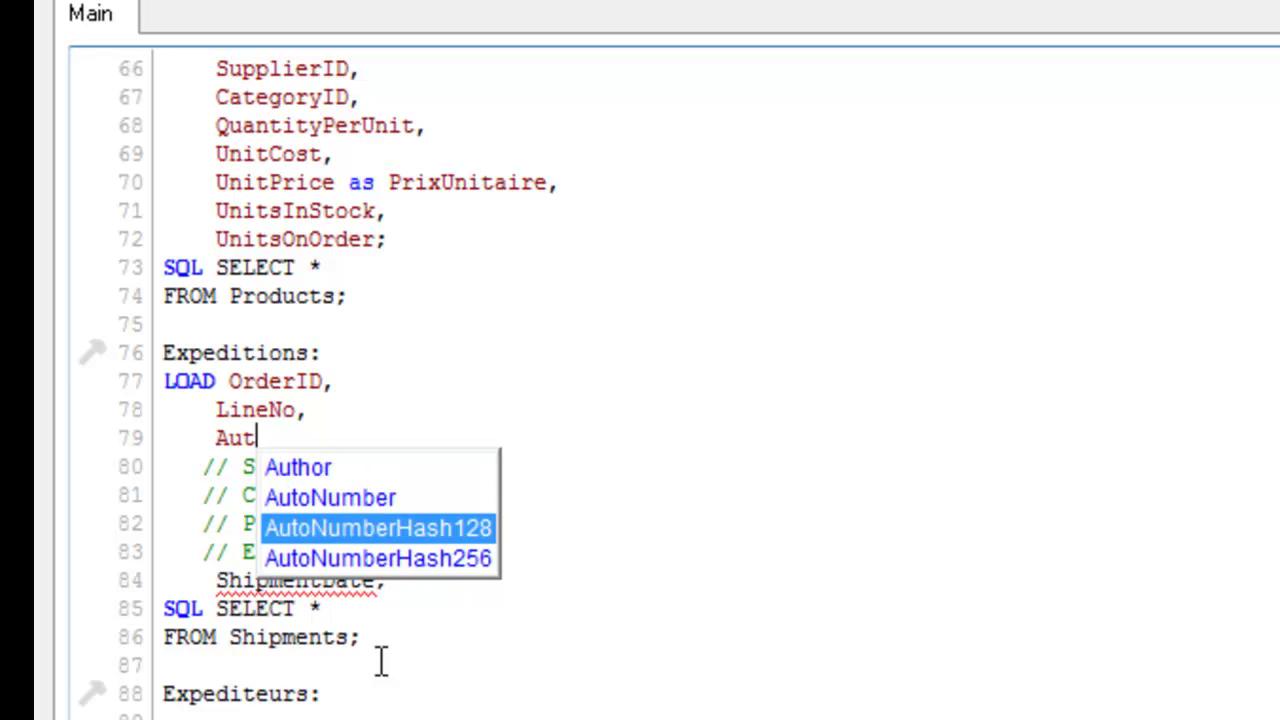
pyautogui.press('Return')
pyautogui.write("'")
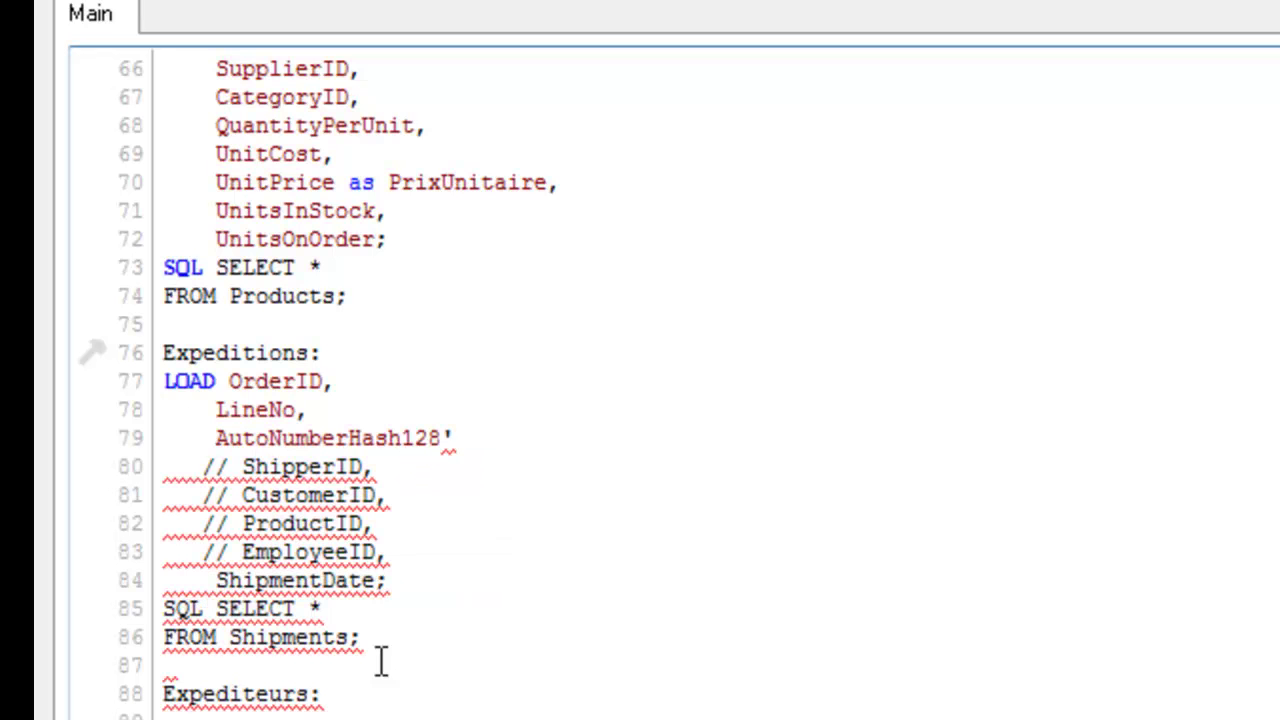
pyautogui.press('BackSpace')
pyautogui.write('(')
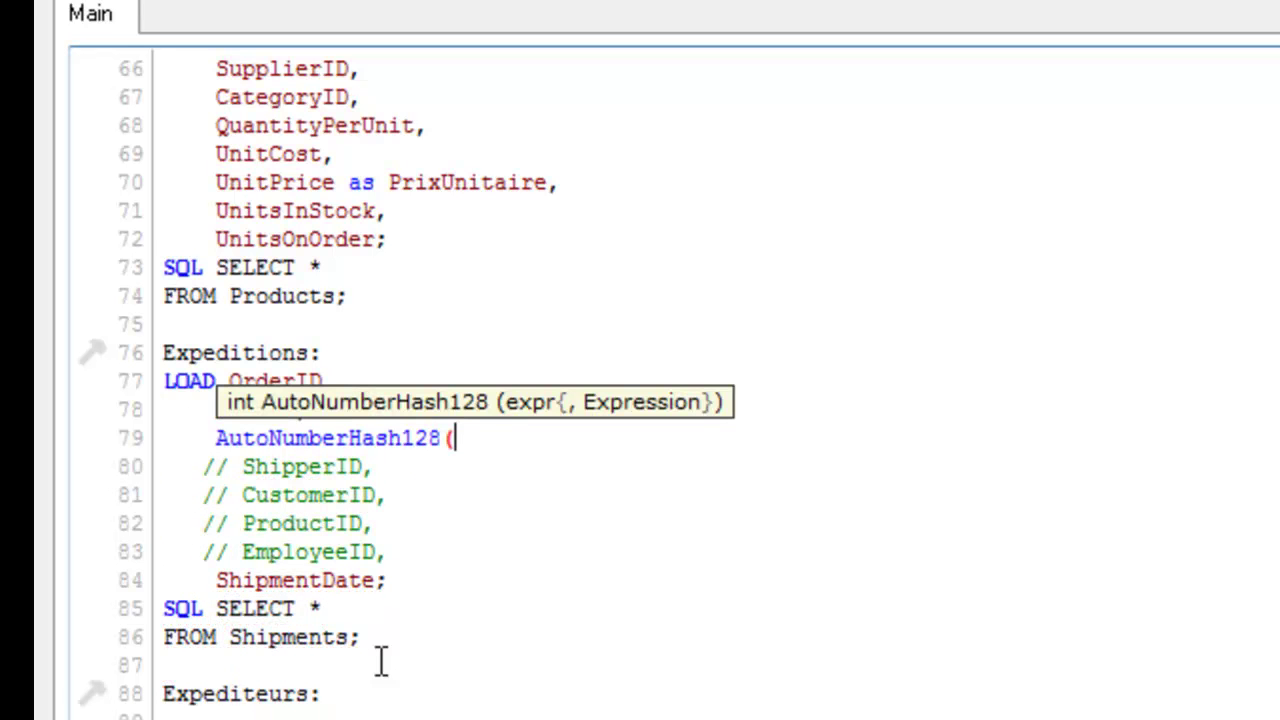
# Complete the Expeditions key expression as AutoNumberHash128(OrderID,LineNo) as ExpeditionID, ending the line with a comma
pyautogui.doubleClick(291, 378)
pyautogui.hotkey('ctrl', 'c')
pyautogui.click(508, 440)
pyautogui.hotkey('ctrl', 'v')
pyautogui.write(',')
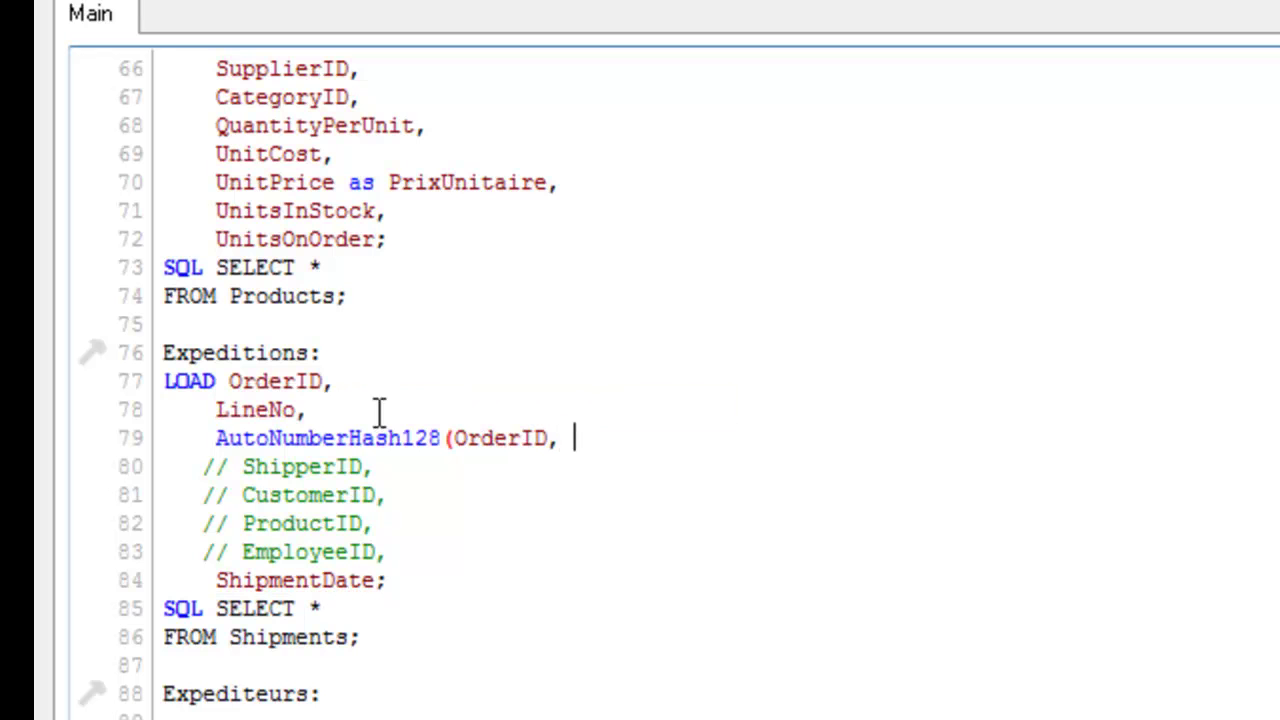
pyautogui.doubleClick(288, 410)
pyautogui.hotkey('ctrl', 'c')
pyautogui.click(636, 445)
pyautogui.hotkey('ctrl', 'v')
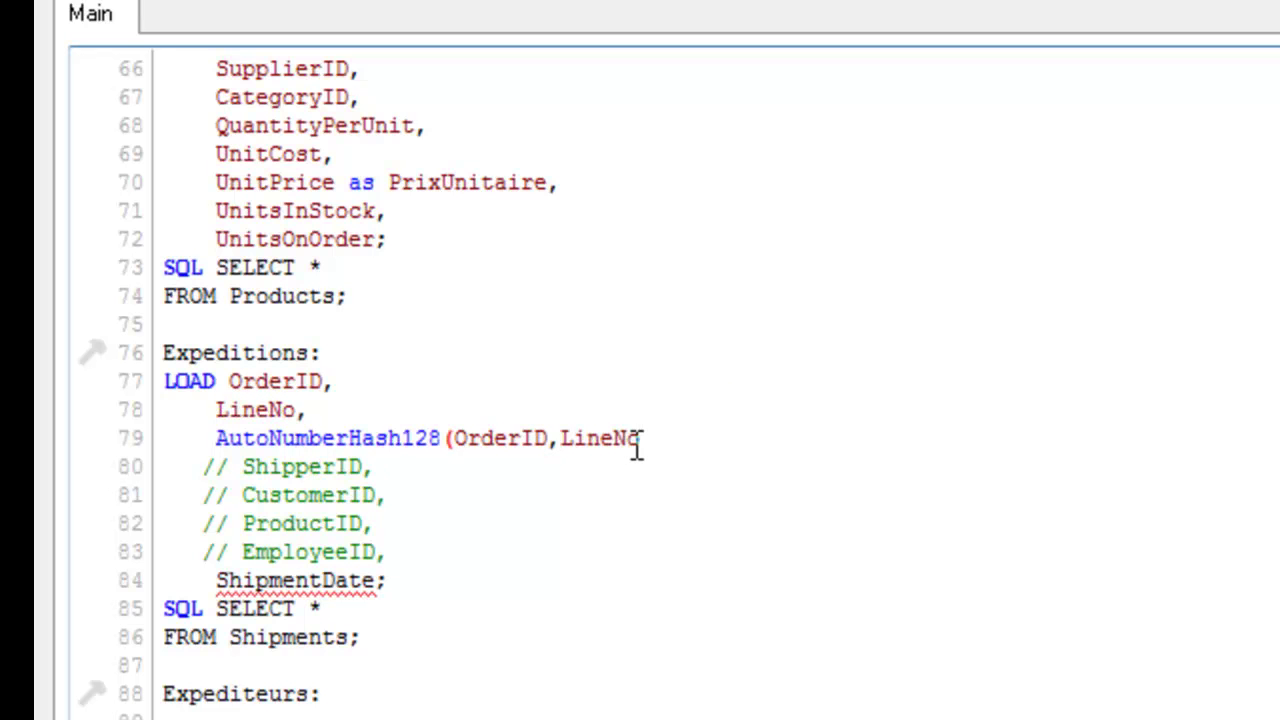
pyautogui.write('as')
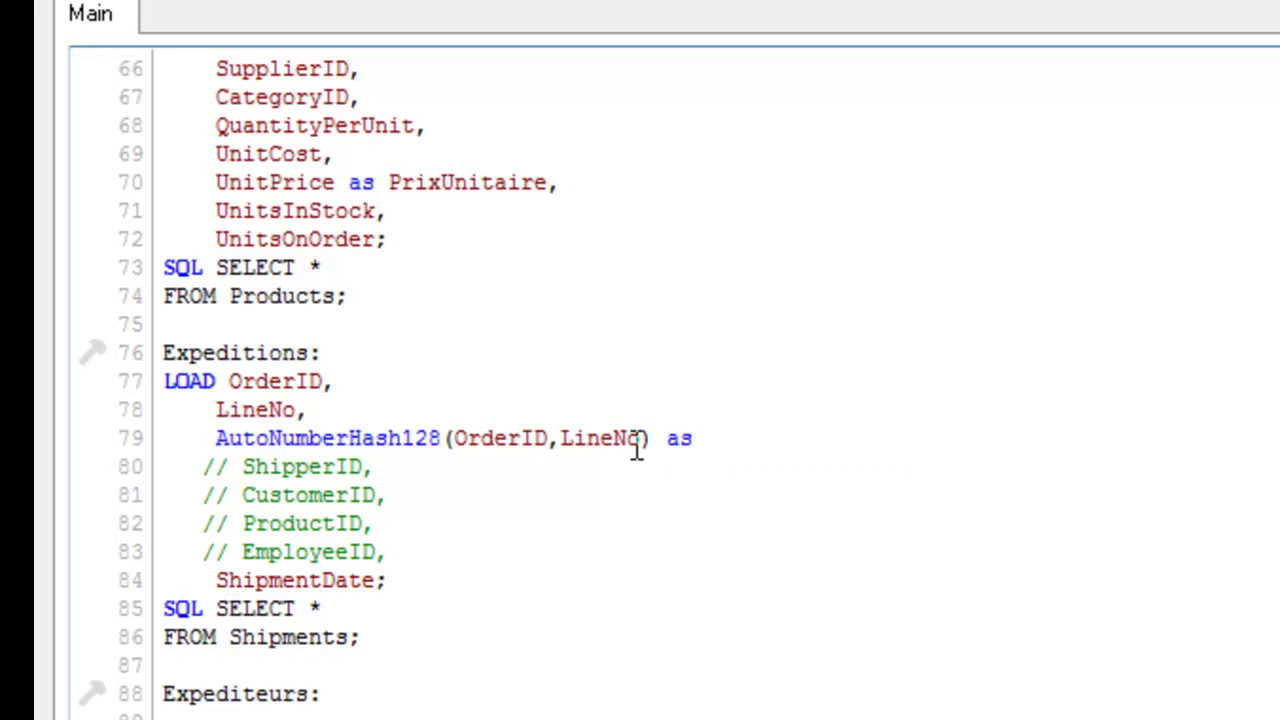
pyautogui.write(' ExpeditionID')
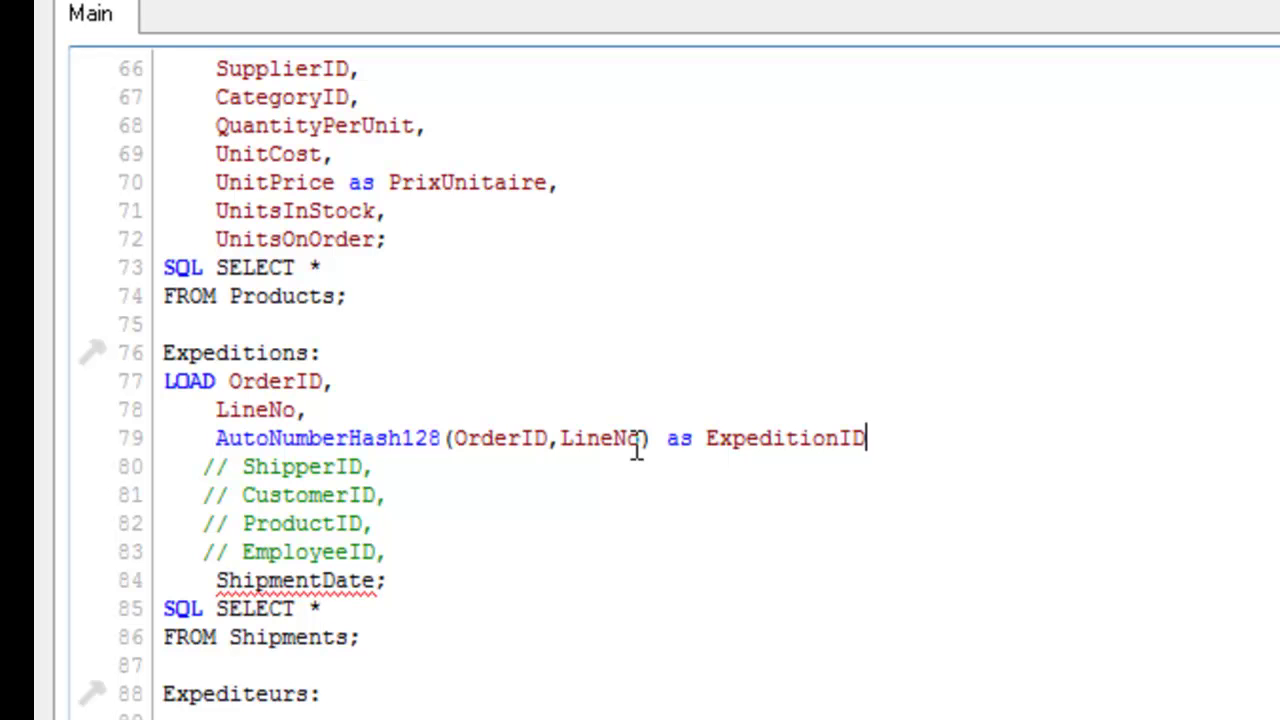
pyautogui.write(',')
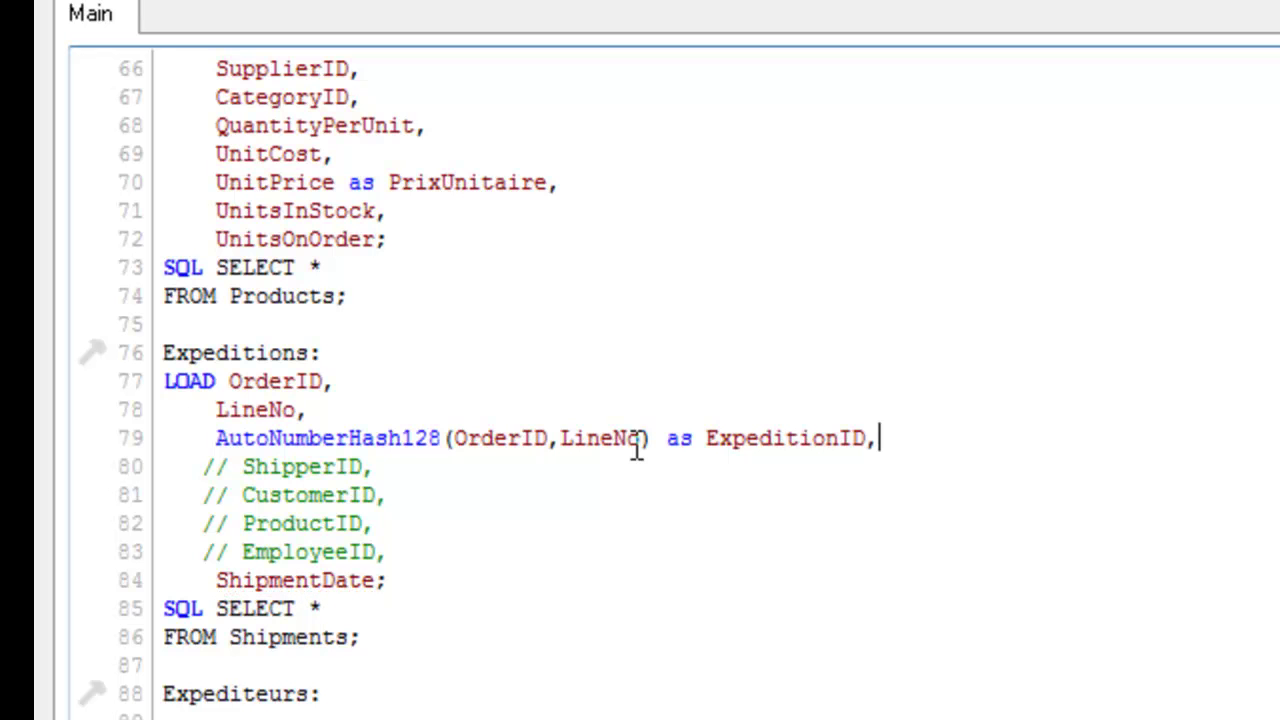
# Comment out the original LineNo and OrderID fields in the Expeditions load statement
pyautogui.click(214, 410)
pyautogui.write('//')
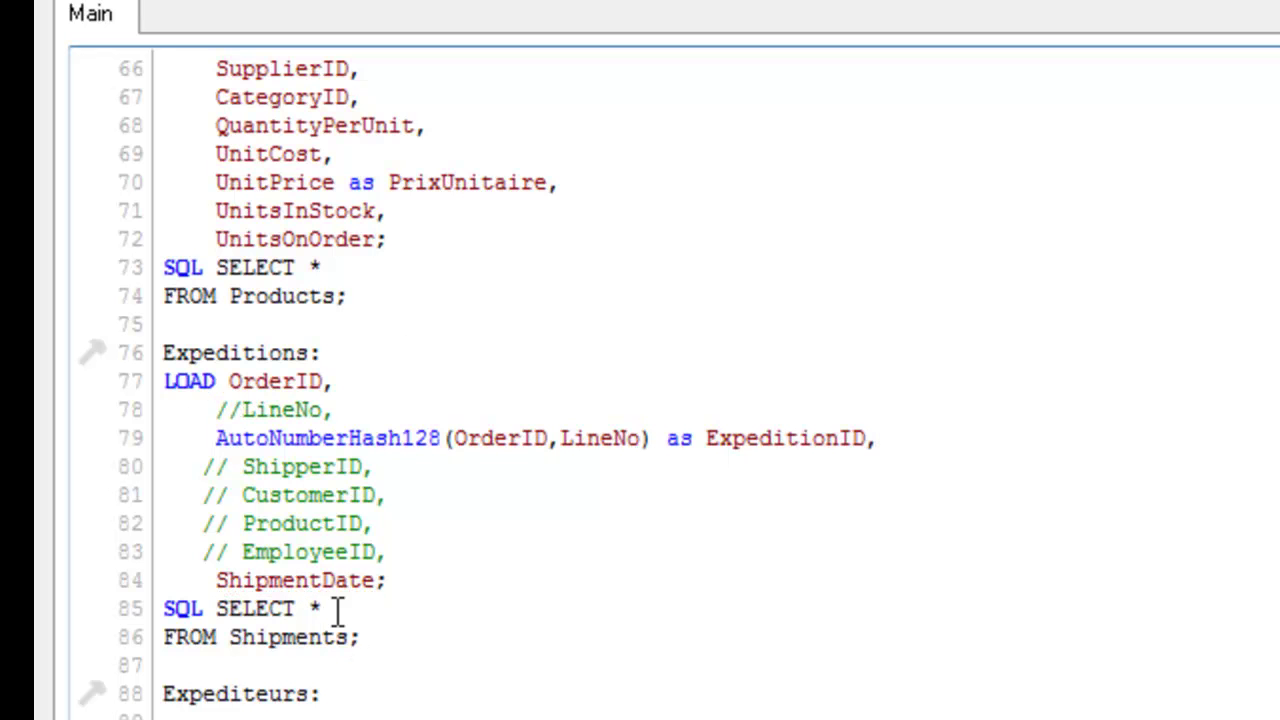
pyautogui.click(229, 381)
pyautogui.write('//')
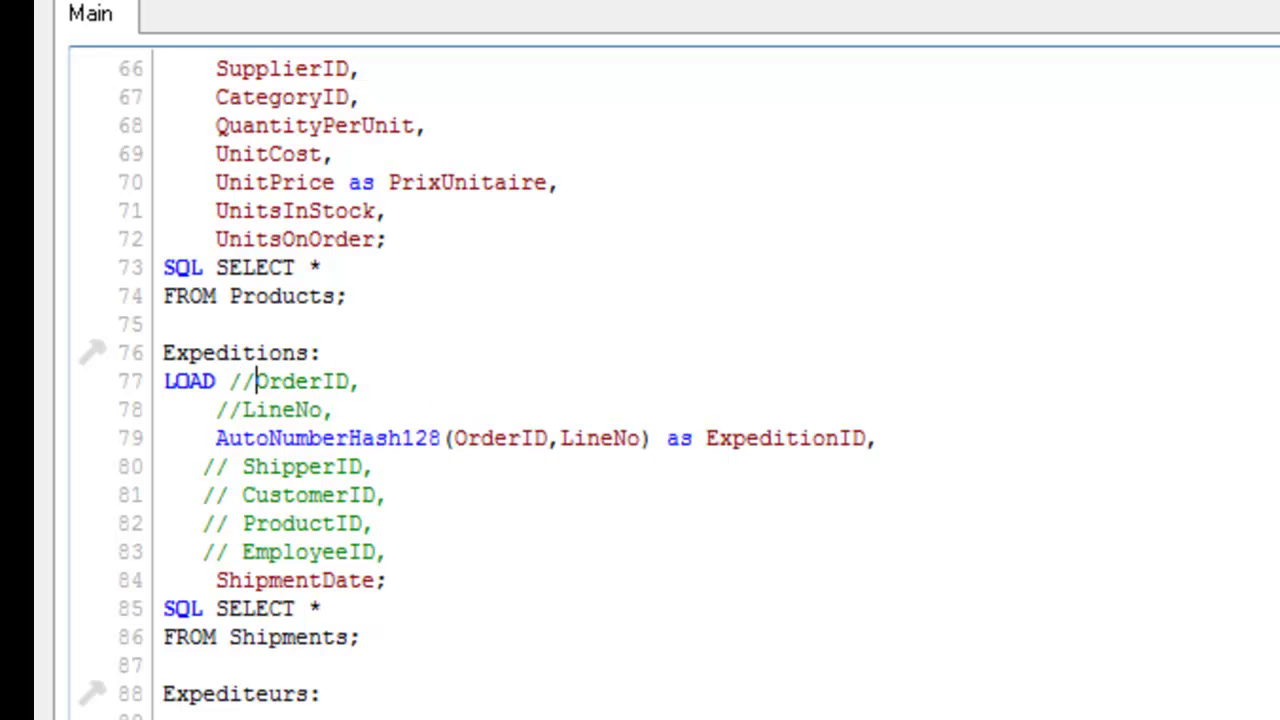
# Copy the AutoNumberHash128 ExpeditionID line from Expeditions to a new line below LineNo in the Details_commandes load statement
pyautogui.scroll(4, 640, 380)
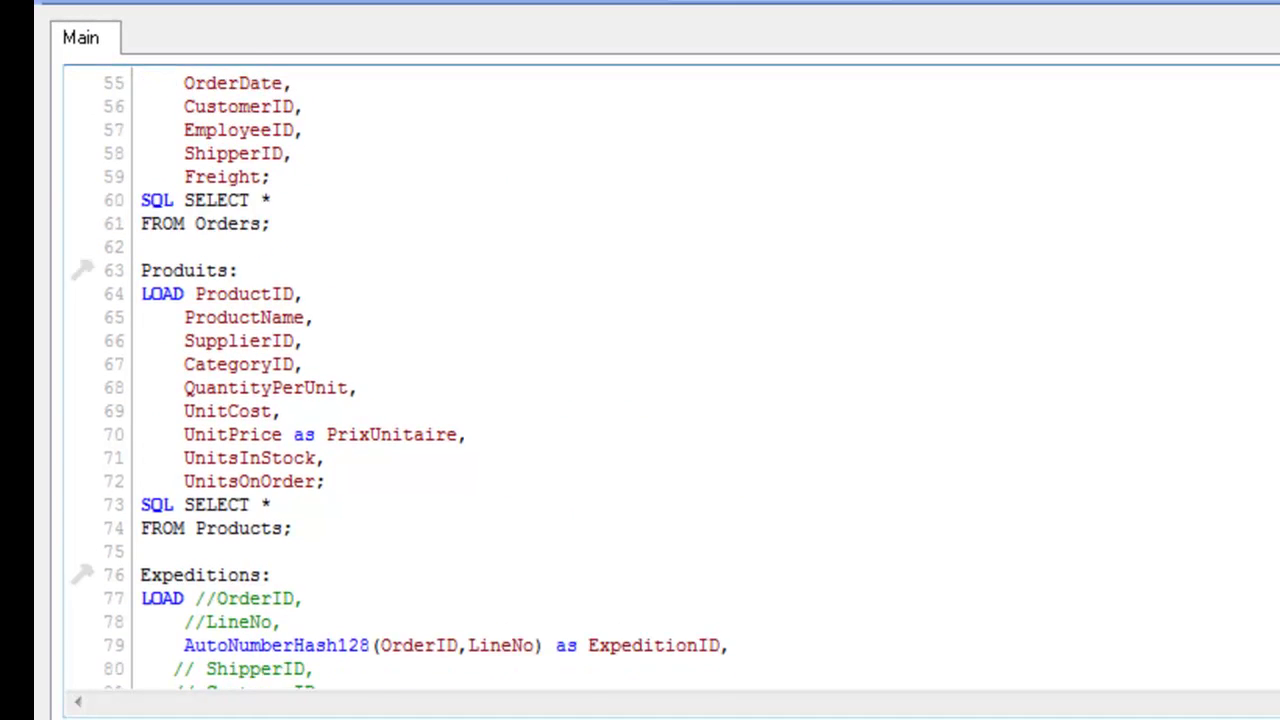
pyautogui.scroll(-2, 1205, 523)
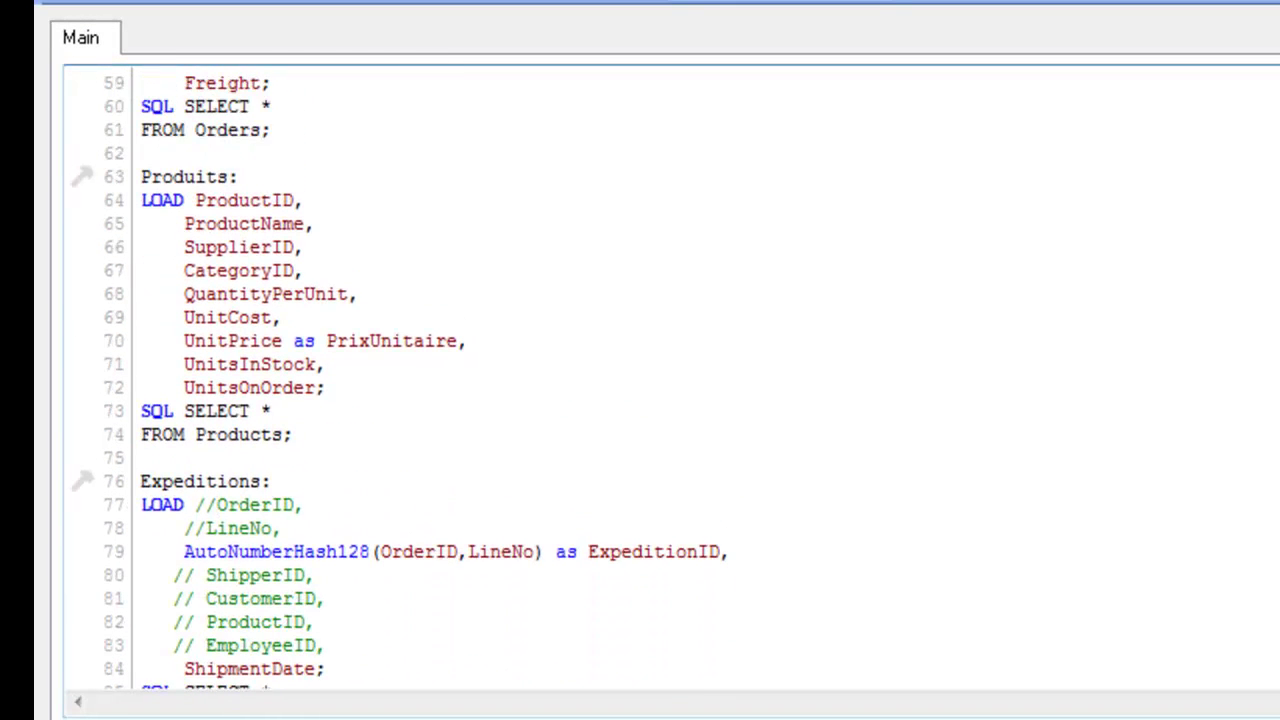
pyautogui.moveTo(733, 552); pyautogui.dragTo(181, 555)
pyautogui.hotkey('ctrl', 'c')
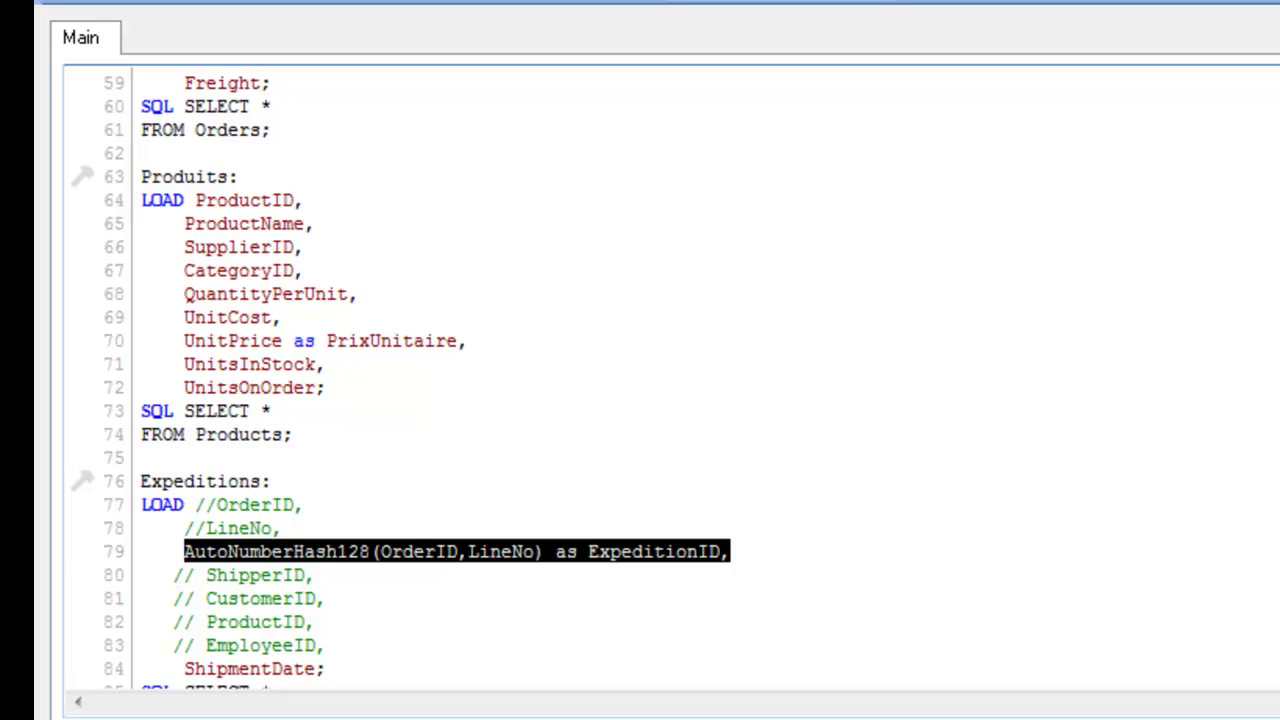
pyautogui.scroll(5, 670, 380)
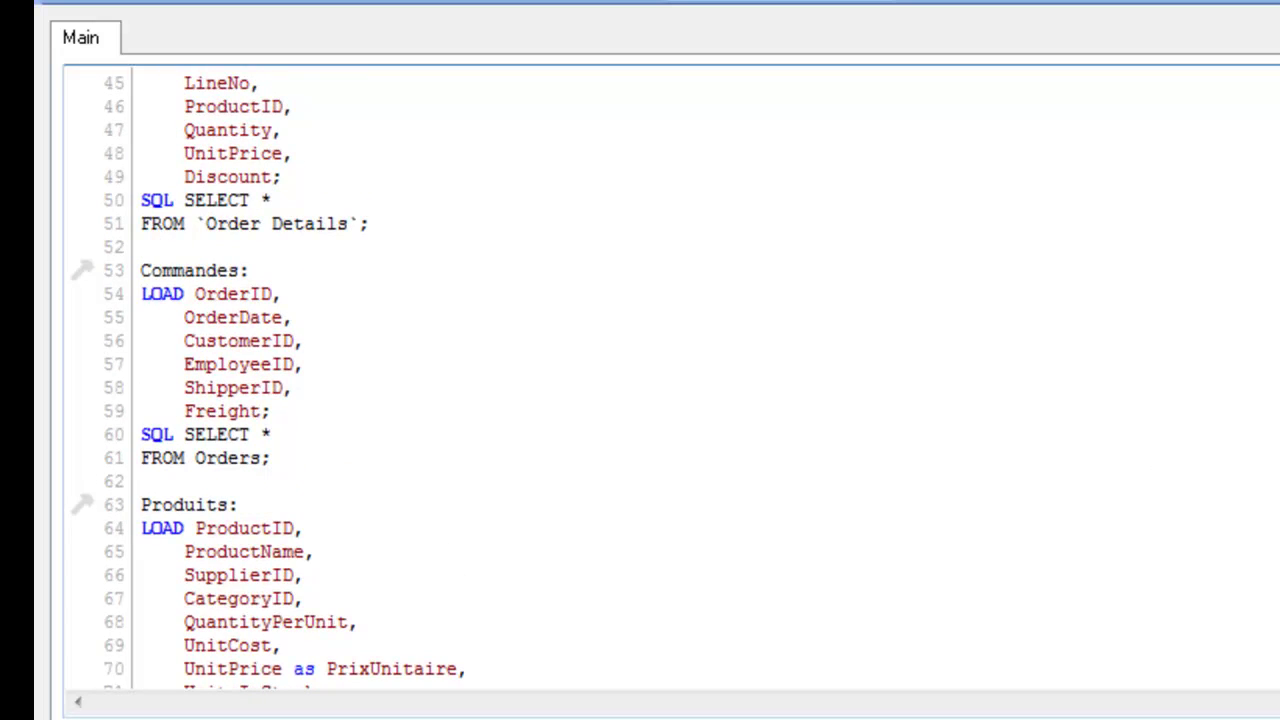
pyautogui.scroll(1, 670, 380)
pyautogui.scroll(-3, 670, 380)
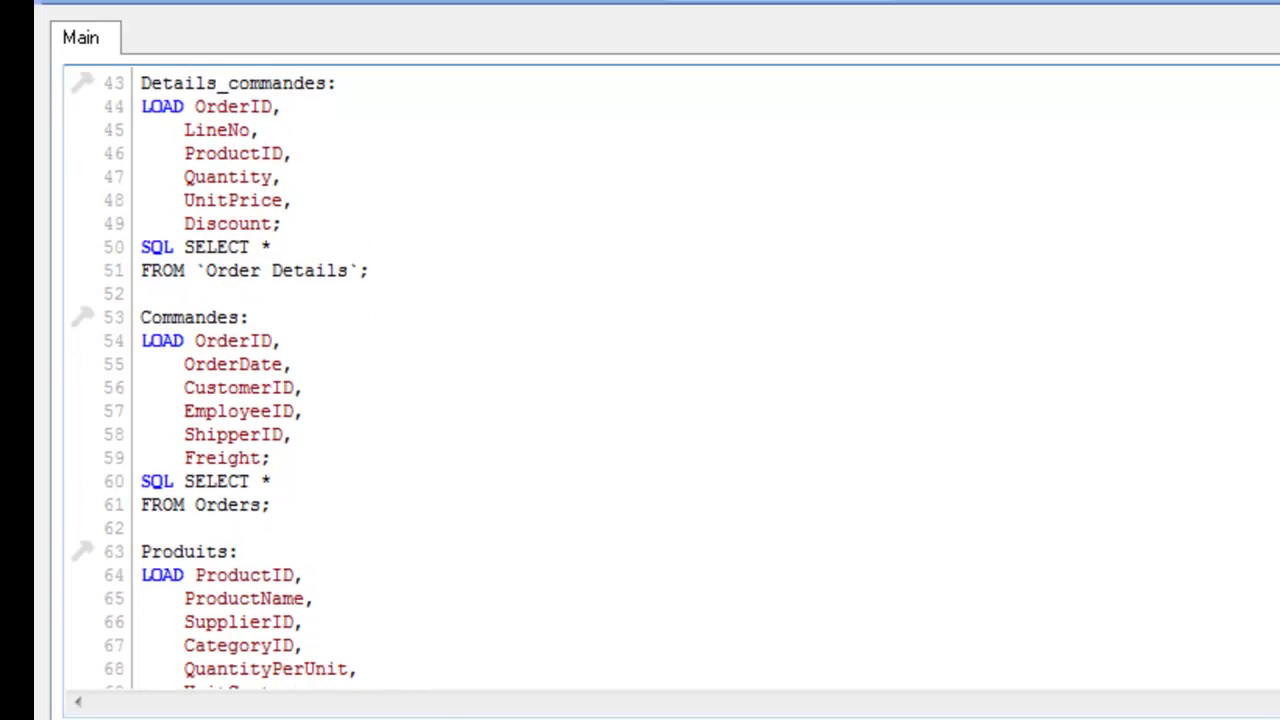
pyautogui.scroll(-1, 670, 380)
pyautogui.scroll(5, 670, 380)
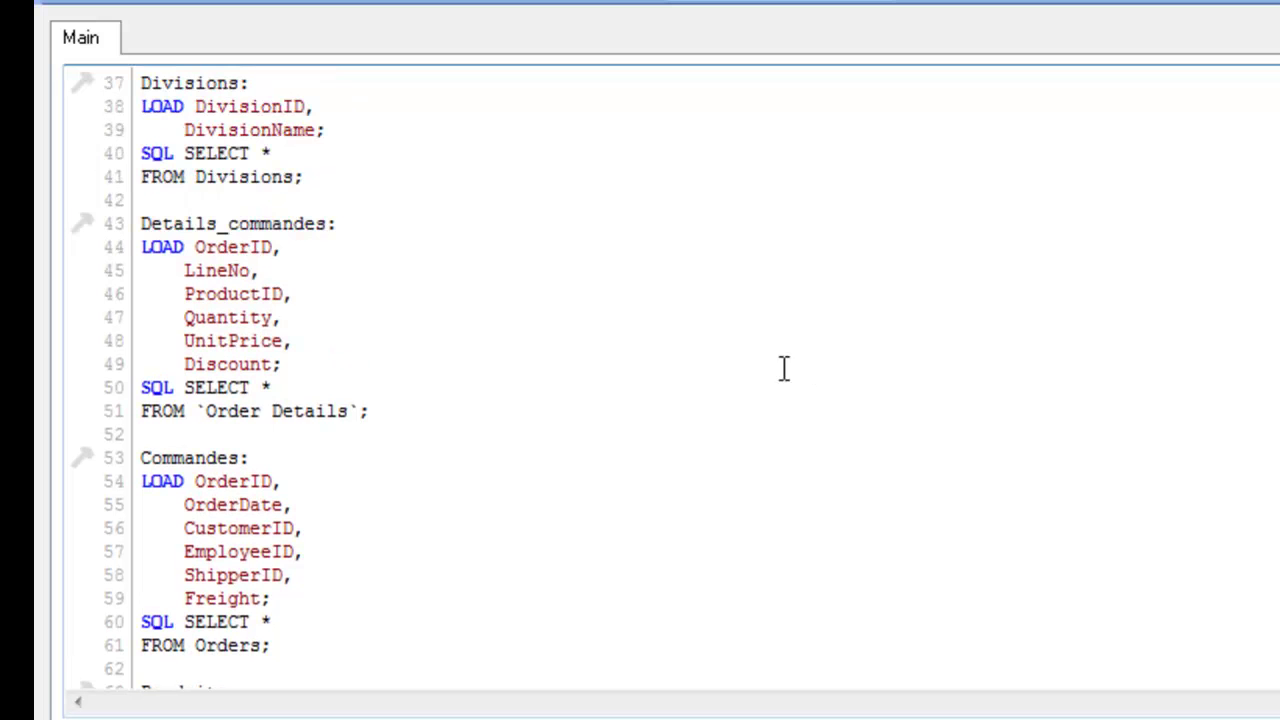
pyautogui.click(331, 263)
pyautogui.press('Return')
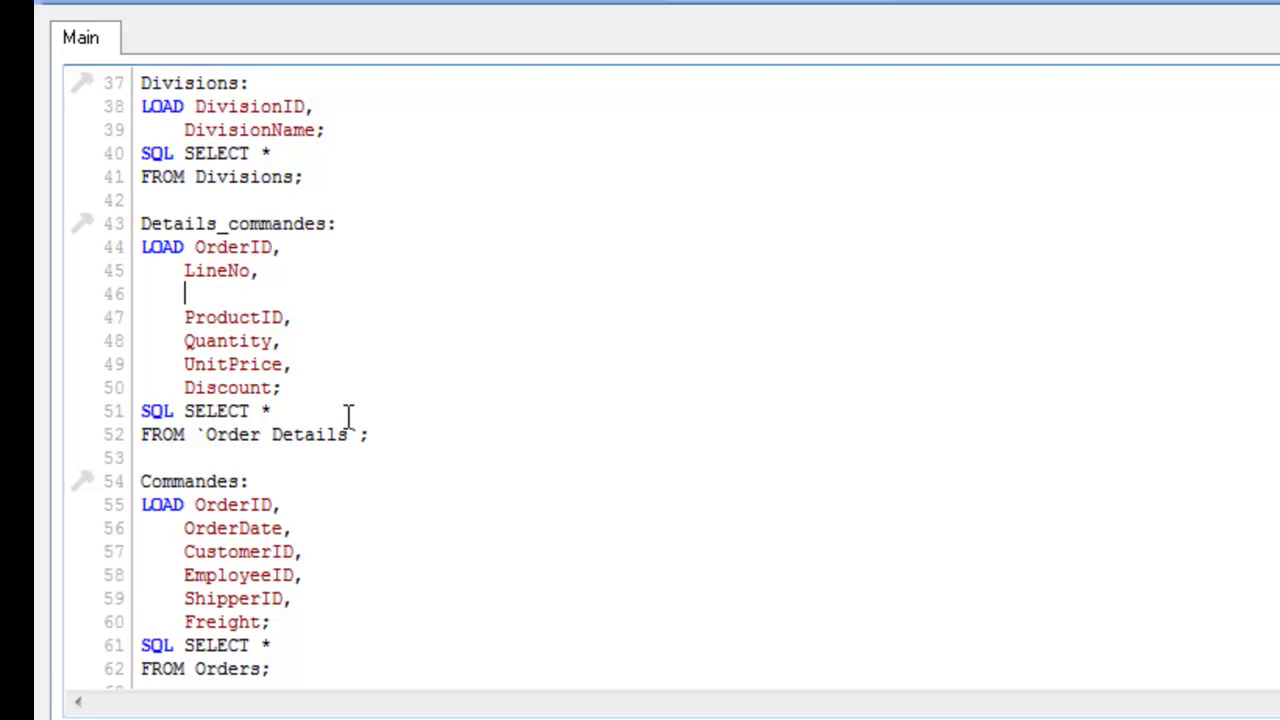
pyautogui.hotkey('ctrl', 'v')
pyautogui.click(457, 342)
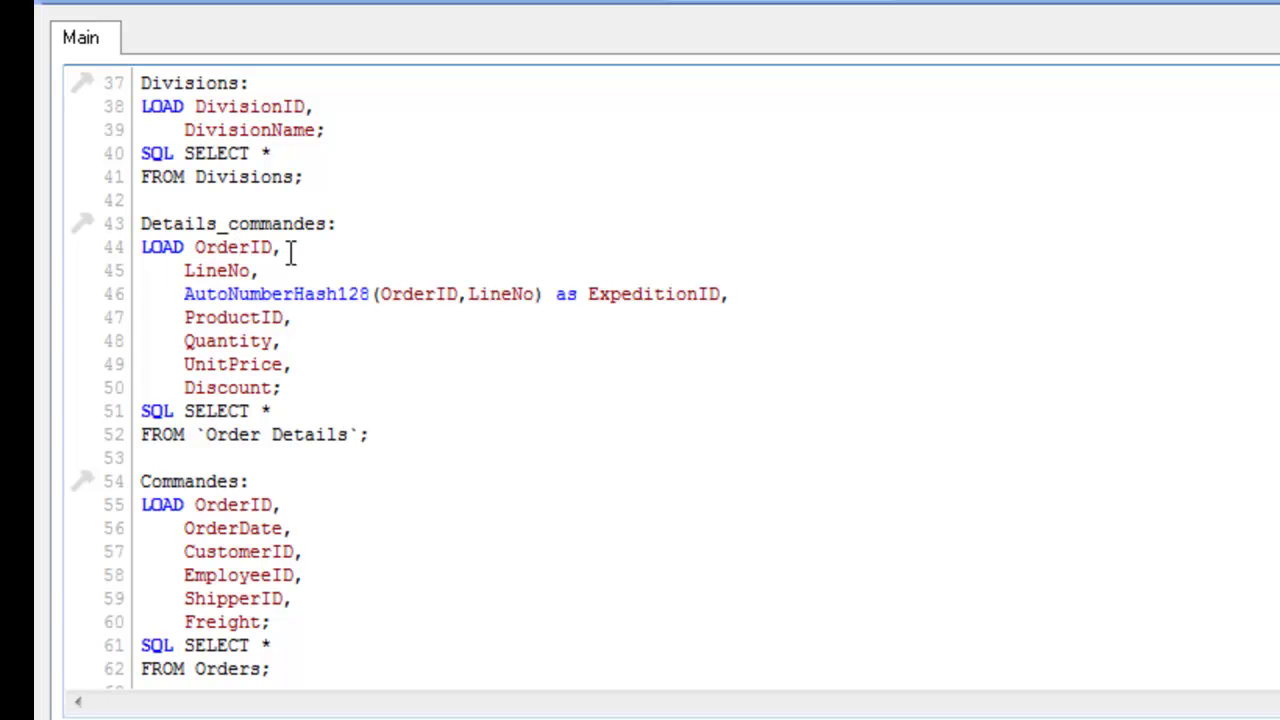
pyautogui.click(240, 247)
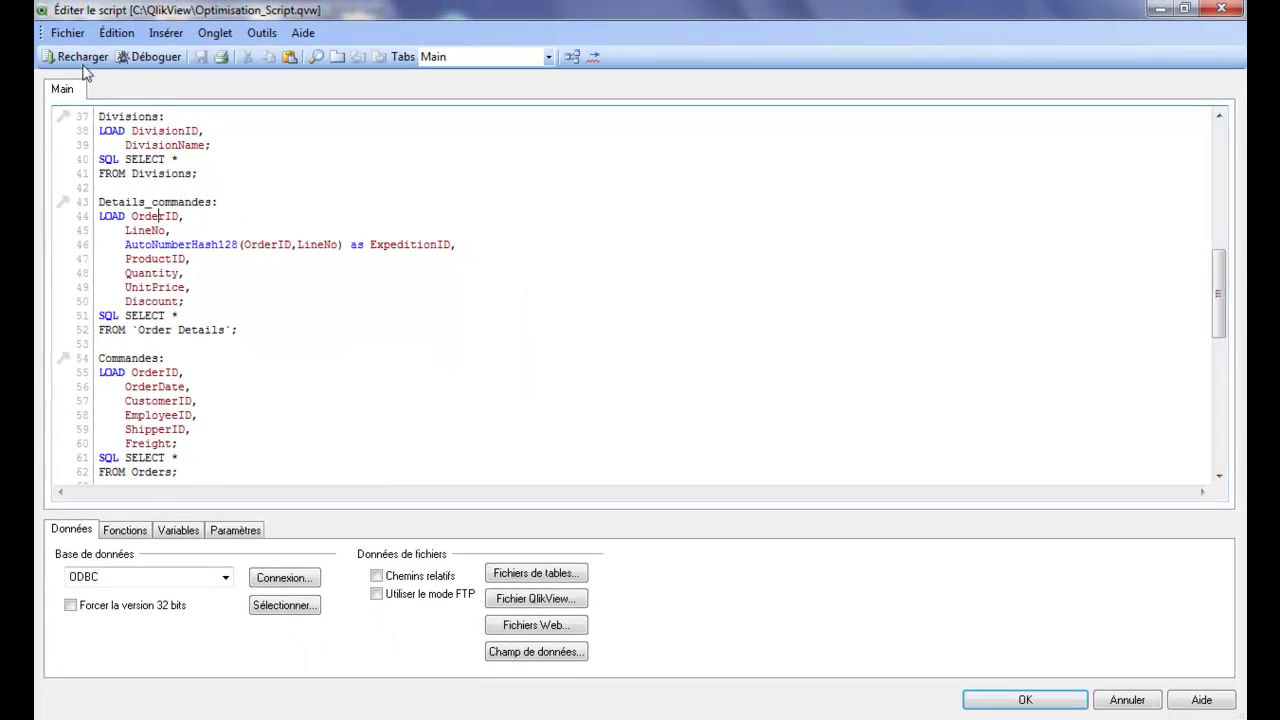
# Reload the data with the new ExpeditionID key, dismiss the sheet properties, and lay out the tables automatically in the table viewer
pyautogui.click(75, 57)
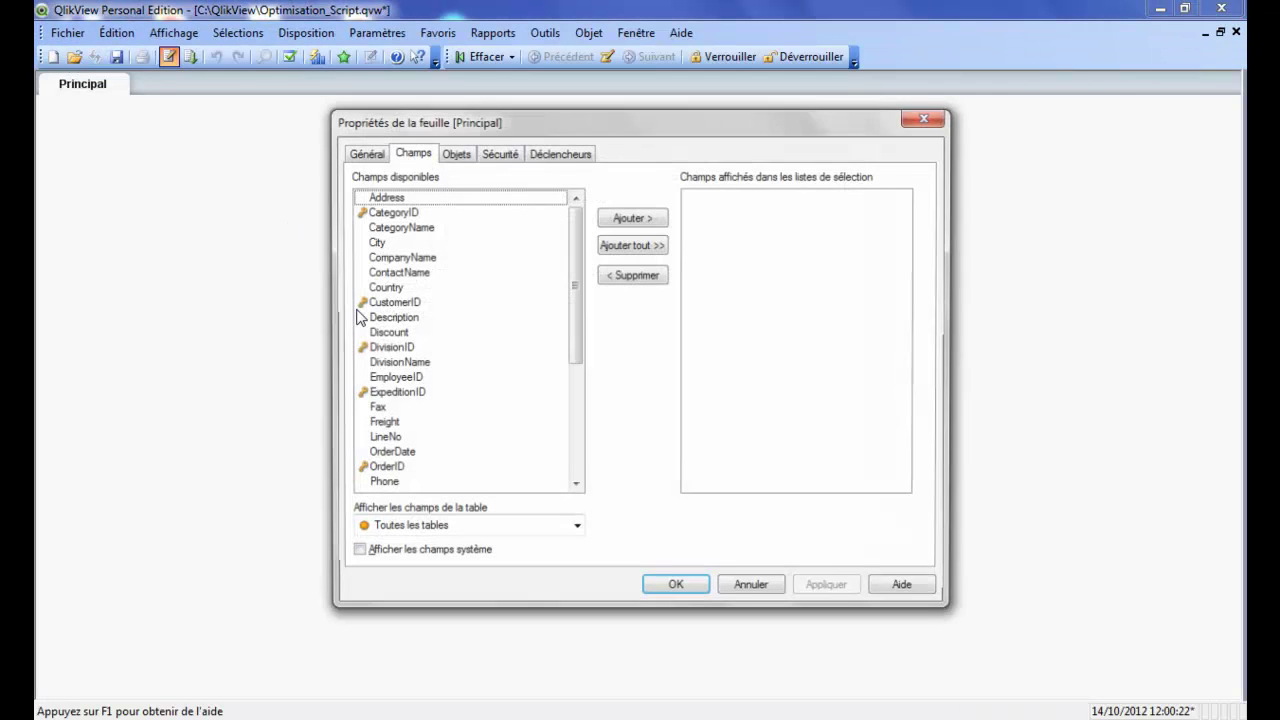
pyautogui.click(920, 120)
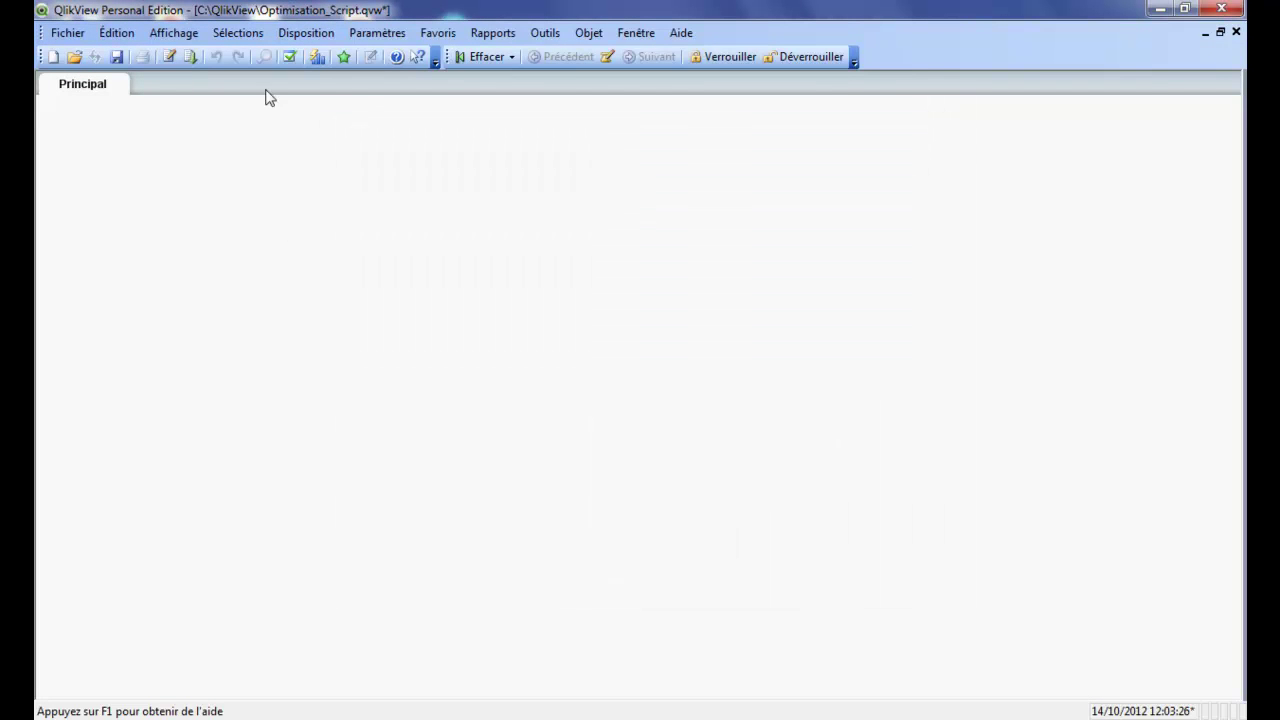
pyautogui.hotkey('ctrl', 't')
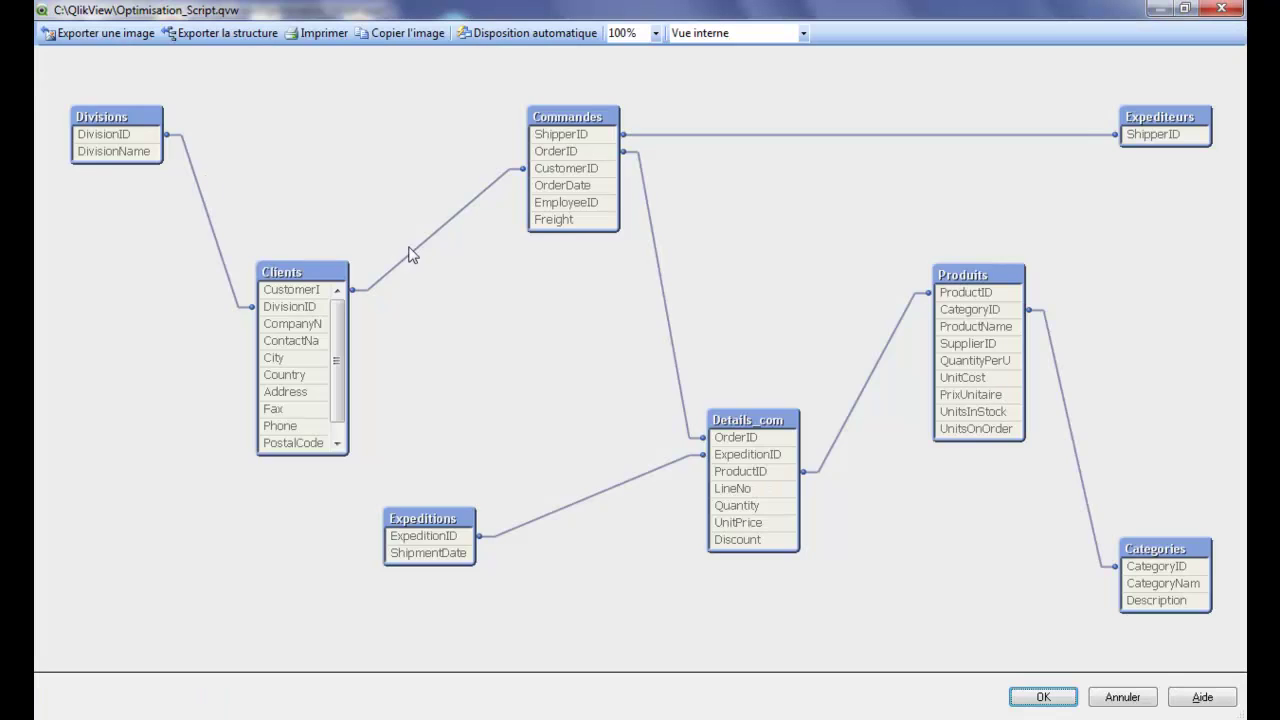
pyautogui.click(532, 34)
# Reposition the Details_com, Produits and Expeditions tables so the links between them are clearly separated
pyautogui.moveTo(650, 318); pyautogui.dragTo(644, 184)
pyautogui.moveTo(920, 265); pyautogui.dragTo(836, 413)
pyautogui.moveTo(1150, 88); pyautogui.dragTo(929, 155)
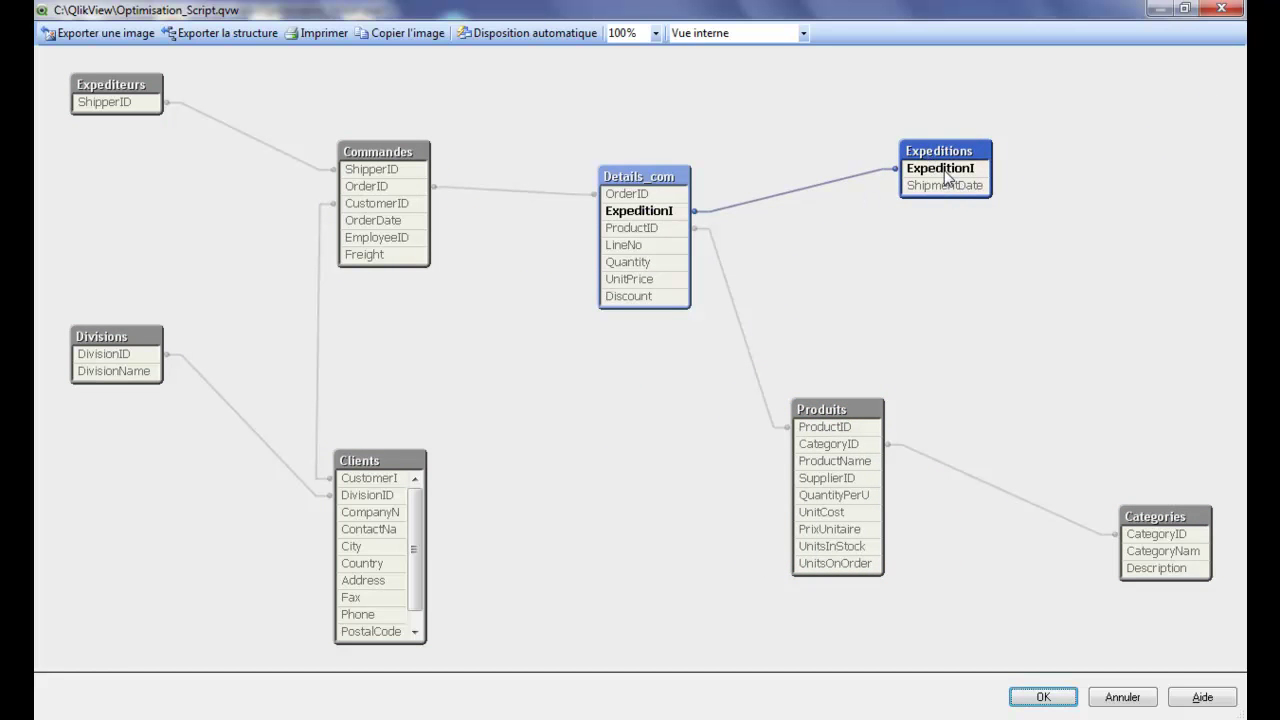
# Widen the Expeditions, Details_commandes and Commandes tables to show full names, and highlight the OrderID link from Details_commandes
pyautogui.moveTo(993, 158); pyautogui.dragTo(1058, 158)
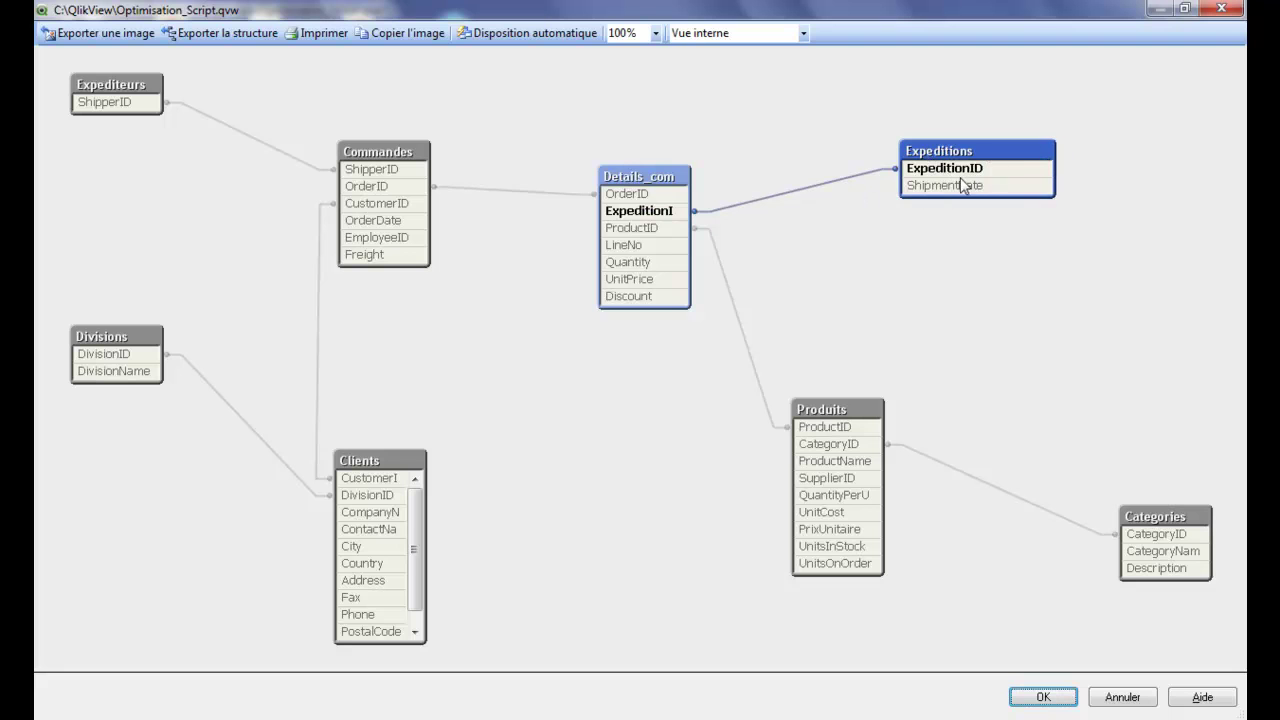
pyautogui.moveTo(691, 215); pyautogui.dragTo(742, 211)
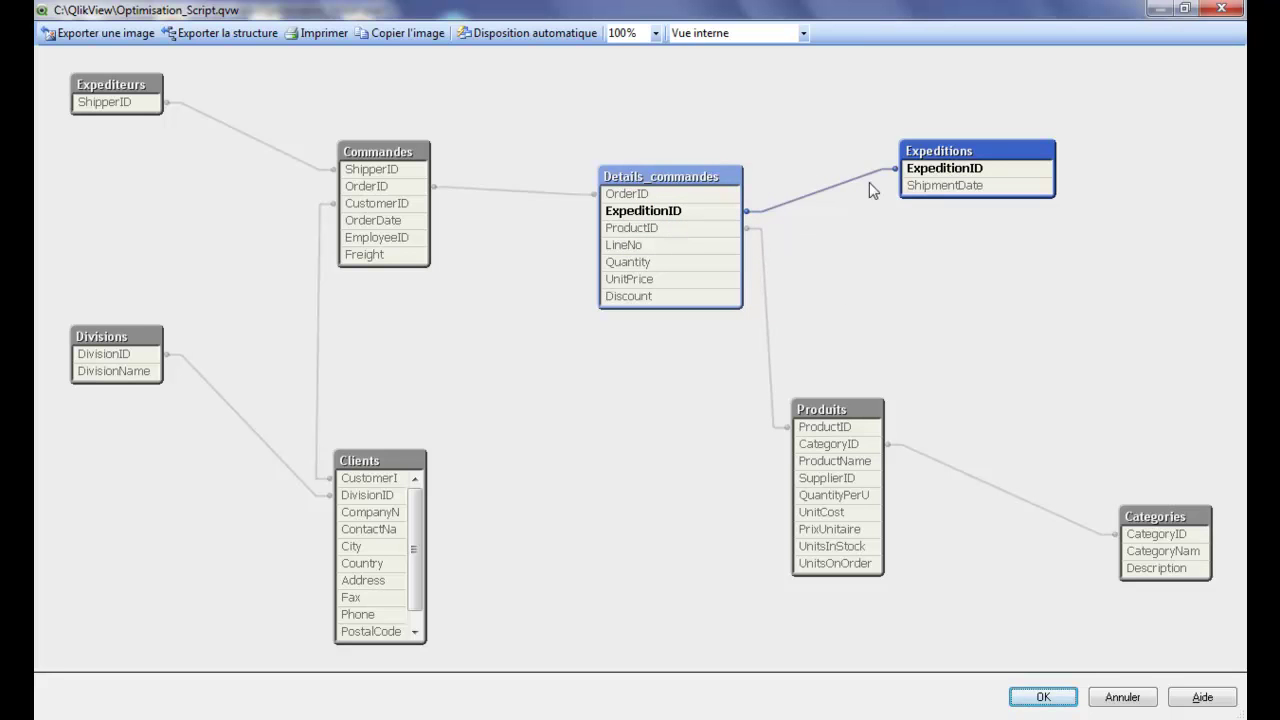
pyautogui.click(628, 193)
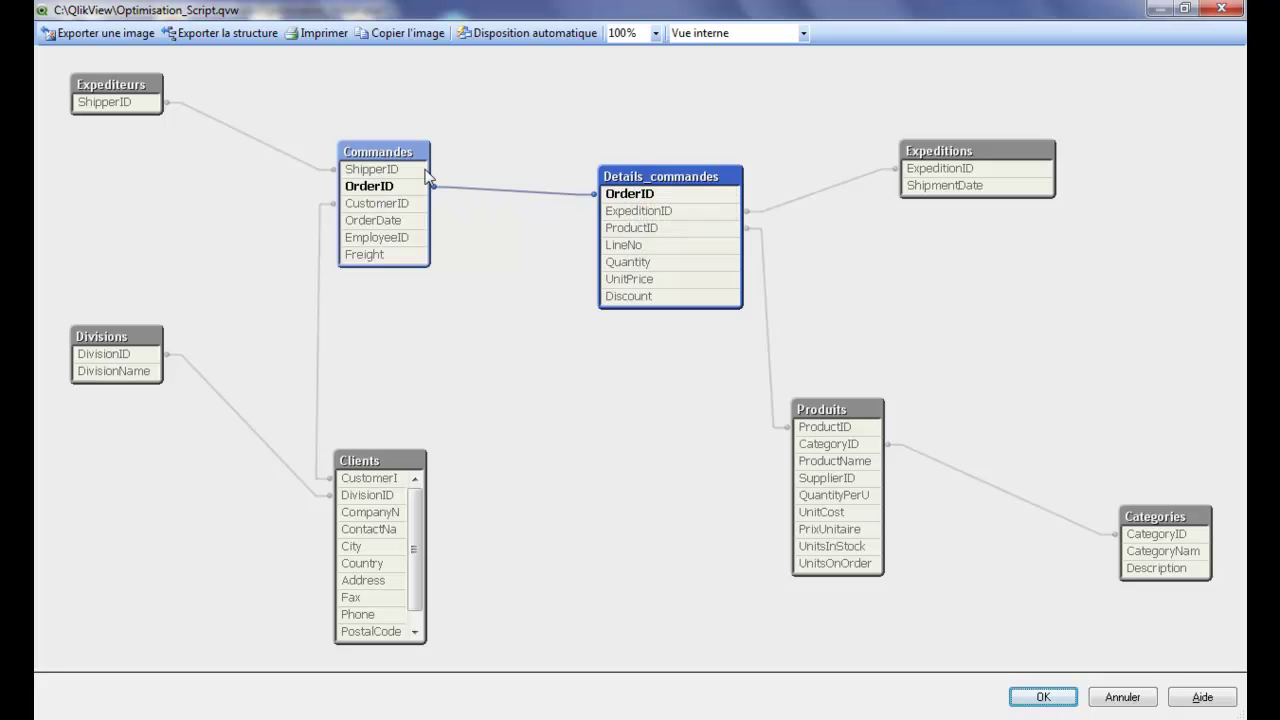
pyautogui.moveTo(430, 176); pyautogui.dragTo(460, 177)
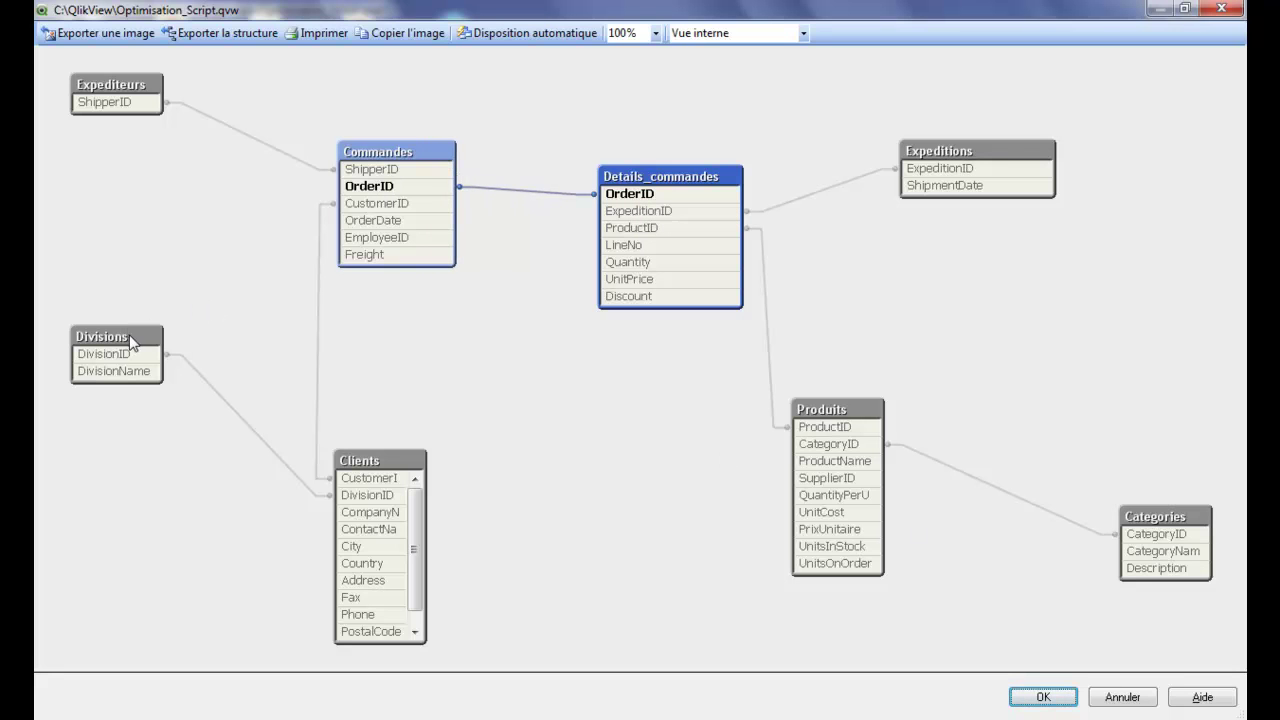
# Rearrange the Commandes and Details_commandes tables in the upper middle of the diagram, between Expediteurs and Expeditions
pyautogui.moveTo(407, 151); pyautogui.dragTo(462, 136)
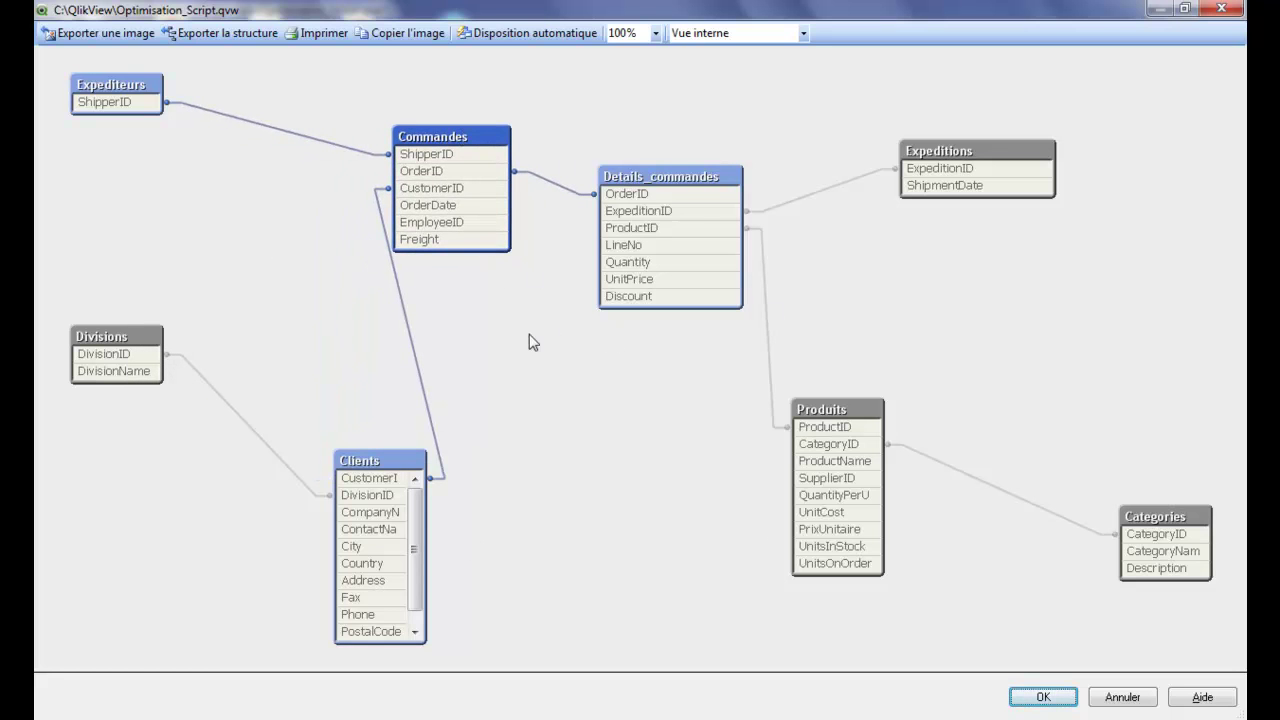
pyautogui.moveTo(657, 178); pyautogui.dragTo(713, 158)
pyautogui.moveTo(421, 146); pyautogui.dragTo(465, 143)
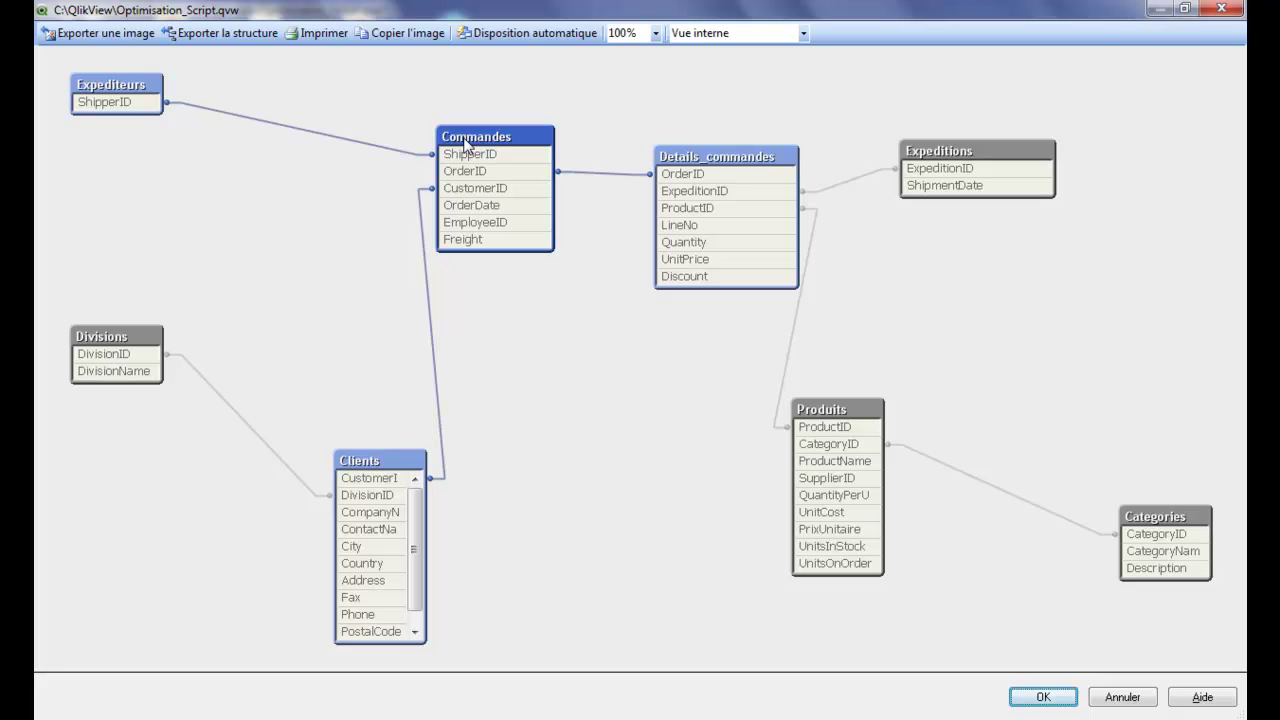